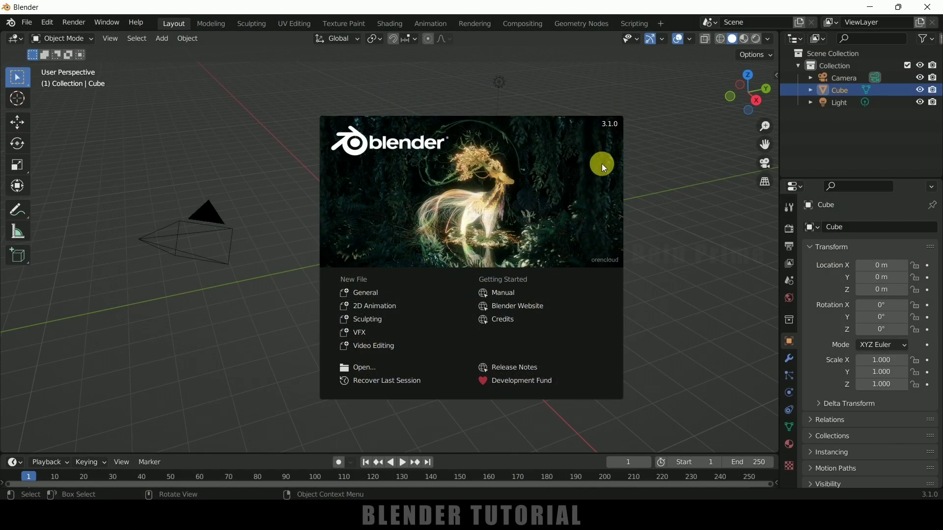
Dismiss the splash screen to reveal the default cube, camera and light scene
click(670, 285)
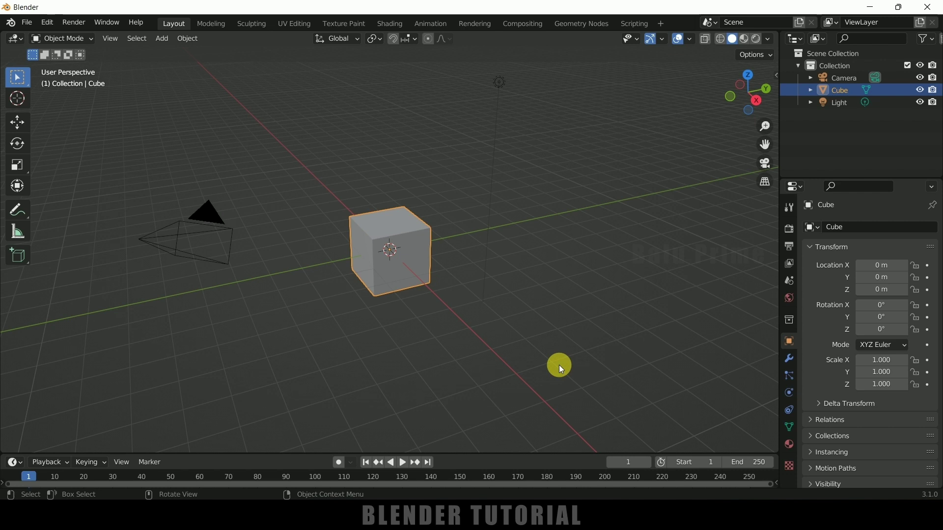
Delete the default objects and import the Sketchfab_model skull from glTF 2.0, viewed from the right
key(a)
key(Delete)
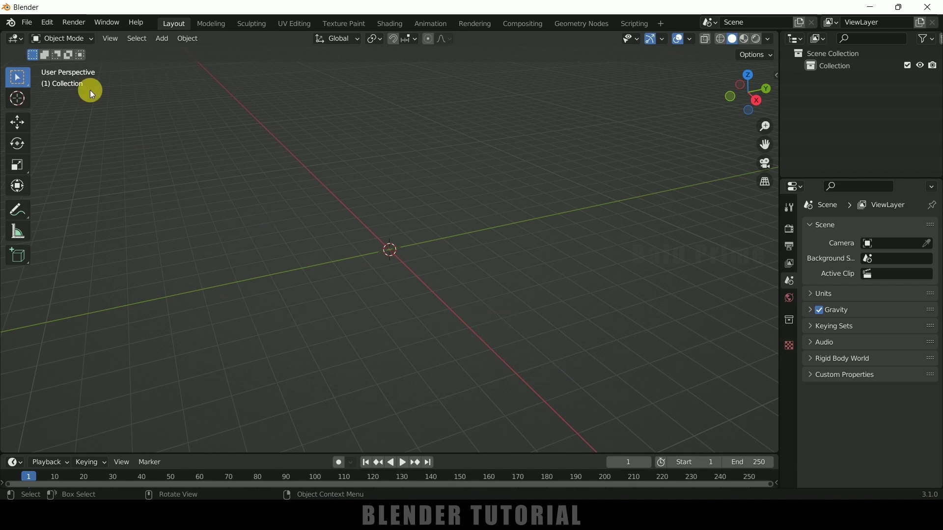
click(27, 22)
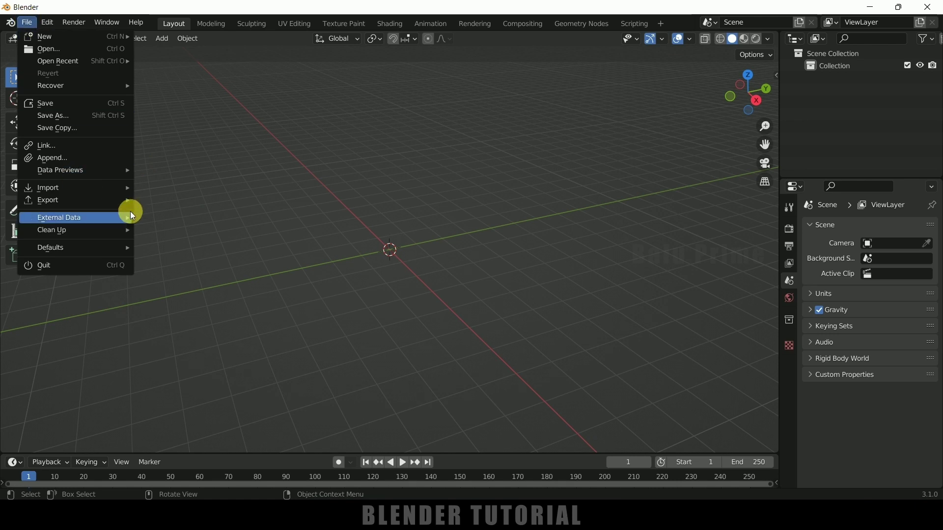
mouse_move(105, 187)
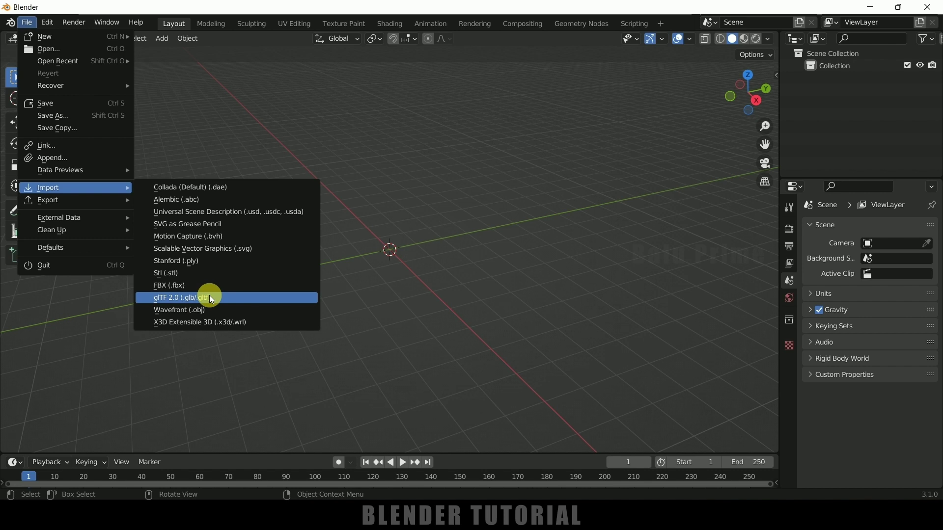
click(209, 295)
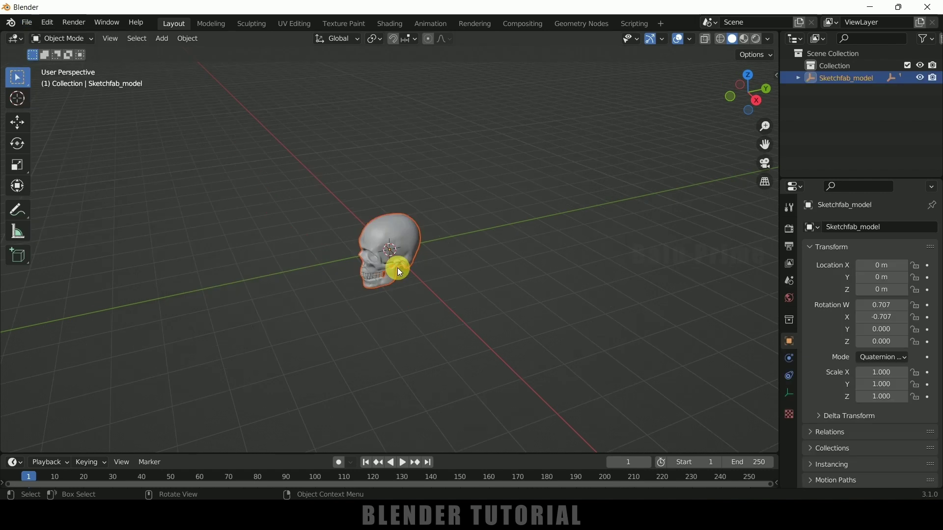
scroll(396, 267, up, 3)
middle_drag(419, 323, 410, 300)
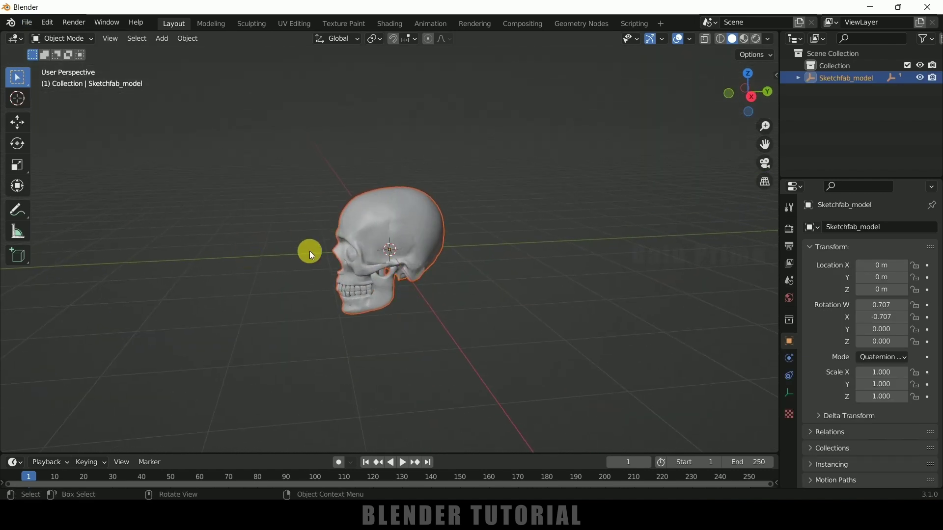
key(KP_3)
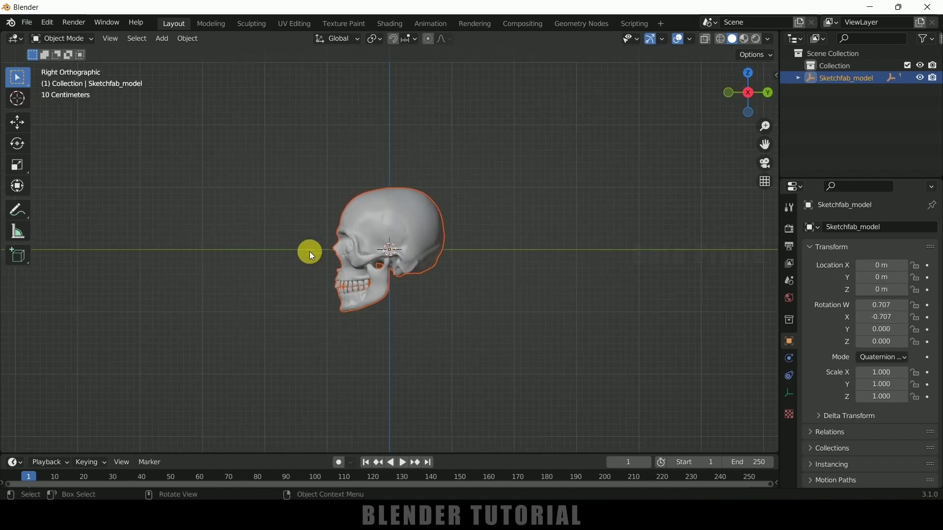
Tilt the skull about -16° and raise it along Z to 0.6143 m
click(18, 143)
drag(359, 218, 396, 162)
click(17, 122)
mouse_move(509, 263)
middle_down()
mouse_move(583, 312)
mouse_move(542, 309)
mouse_move(551, 227)
mouse_move(537, 316)
mouse_move(505, 281)
middle_up()
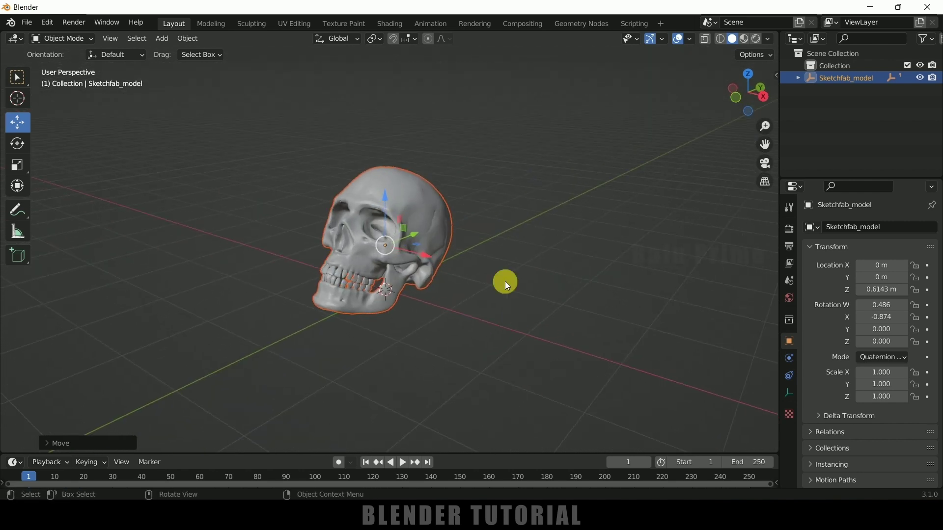
Import a second glTF 2.0 skull, lift it up and shift it along Y to -0.118 m
click(26, 25)
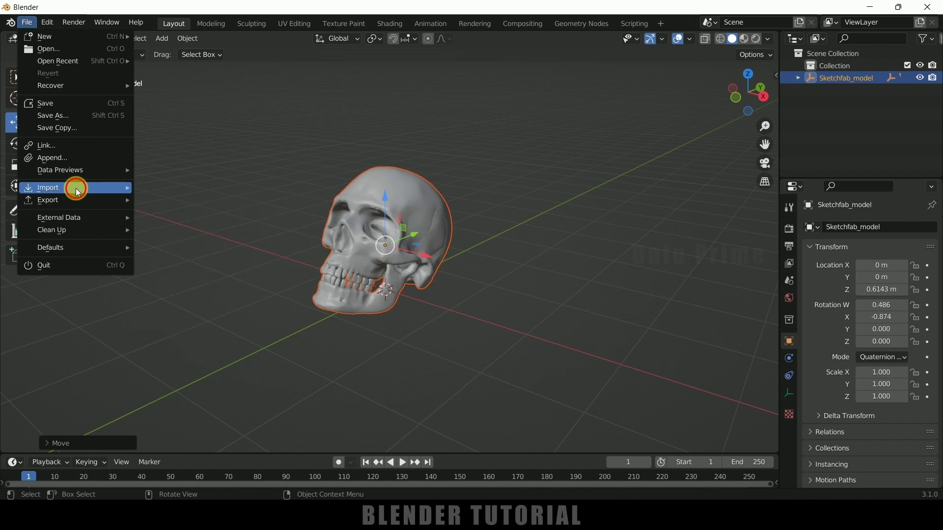
mouse_move(75, 187)
click(216, 296)
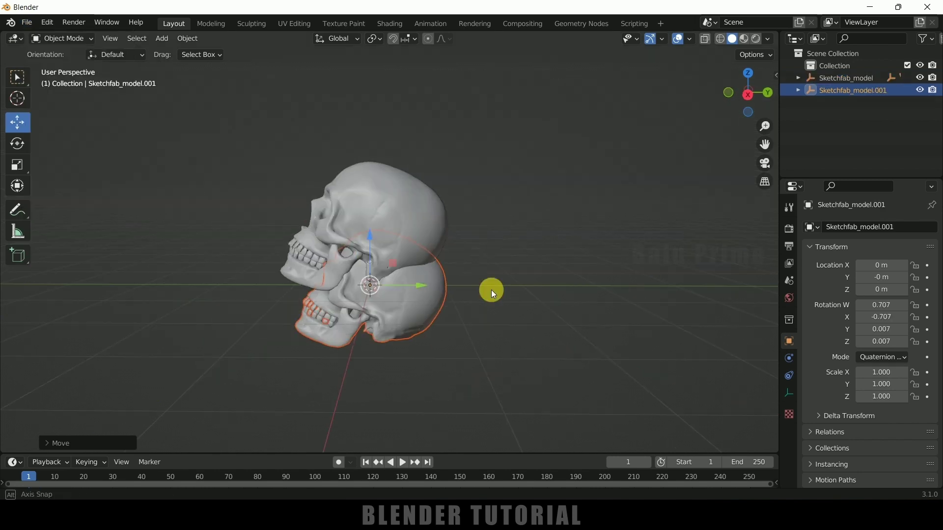
middle_drag(491, 289, 488, 288)
drag(381, 246, 372, 181)
drag(420, 225, 411, 225)
Scale the second skull to 1.078 and place it at Y -0.0853 m, Z 0.807 m
key(s)
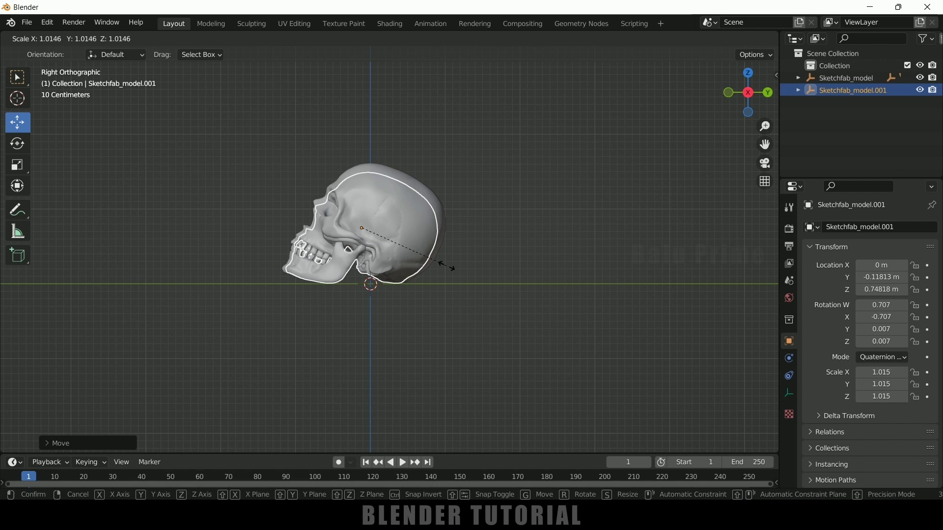
click(403, 228)
drag(357, 191, 365, 182)
drag(412, 222, 420, 224)
key(s)
click(475, 254)
middle_drag(474, 253, 718, 128)
scroll(521, 339, up, 4)
scroll(531, 334, down, 5)
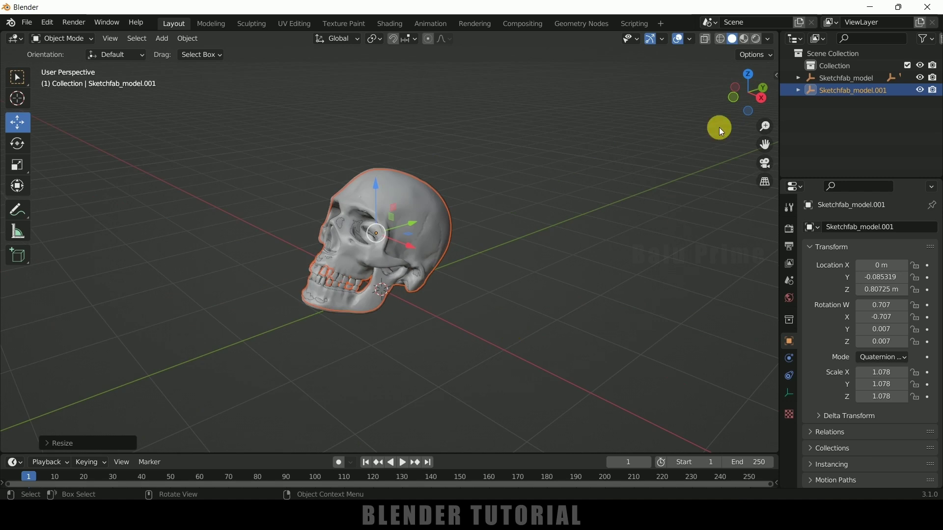
Switch to Material Preview shading and select the bone-coloured skull Object_2
click(745, 38)
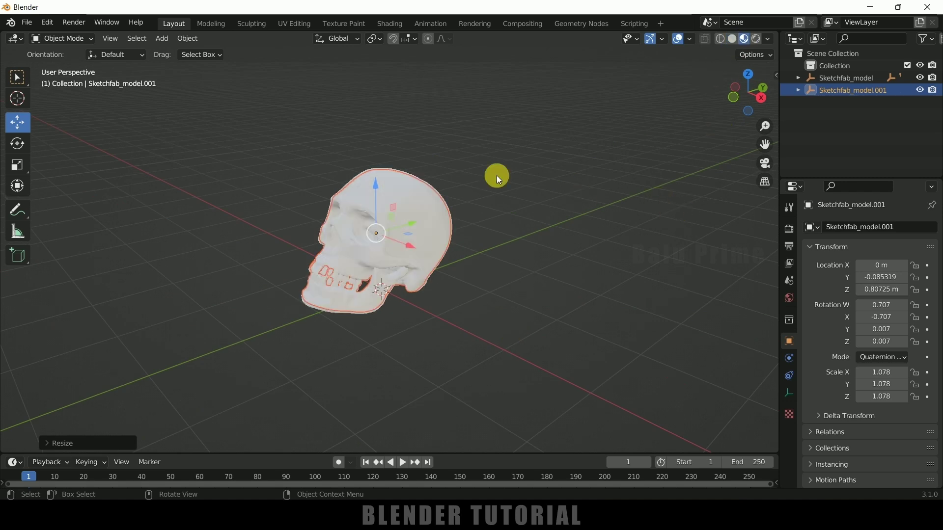
click(551, 117)
middle_drag(551, 117, 432, 211)
click(432, 210)
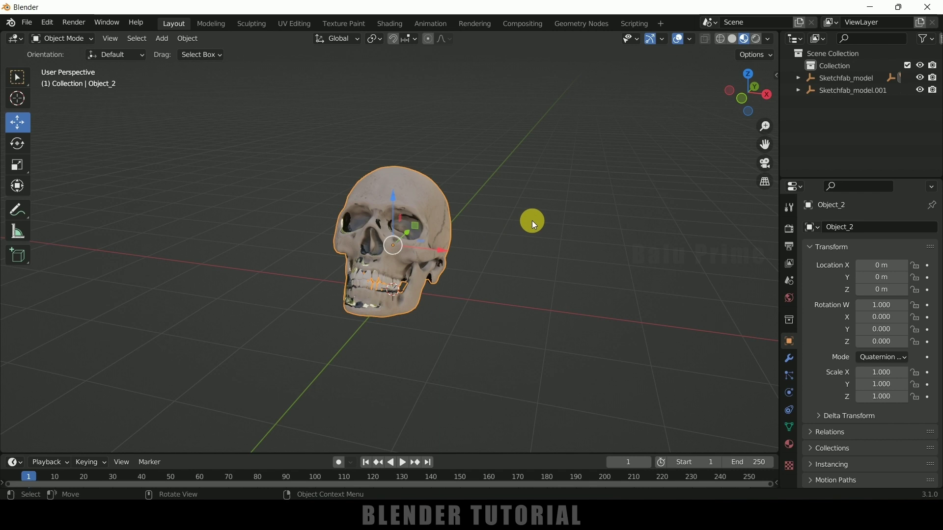
Toggle Object_2's visibility in the Outliner and slide it along X to -0.00763 m
click(531, 220)
mouse_move(500, 249)
middle_down()
mouse_move(558, 250)
mouse_move(500, 251)
middle_up()
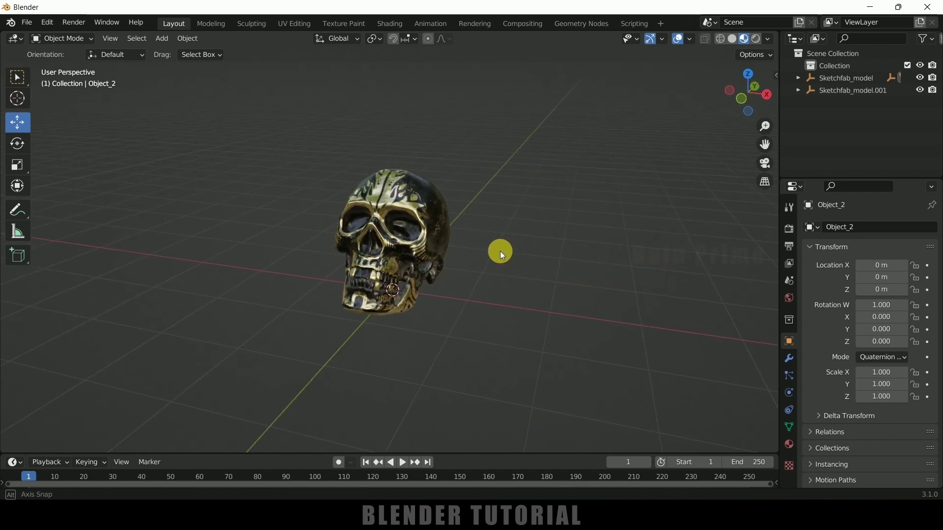
click(799, 78)
click(811, 91)
click(921, 102)
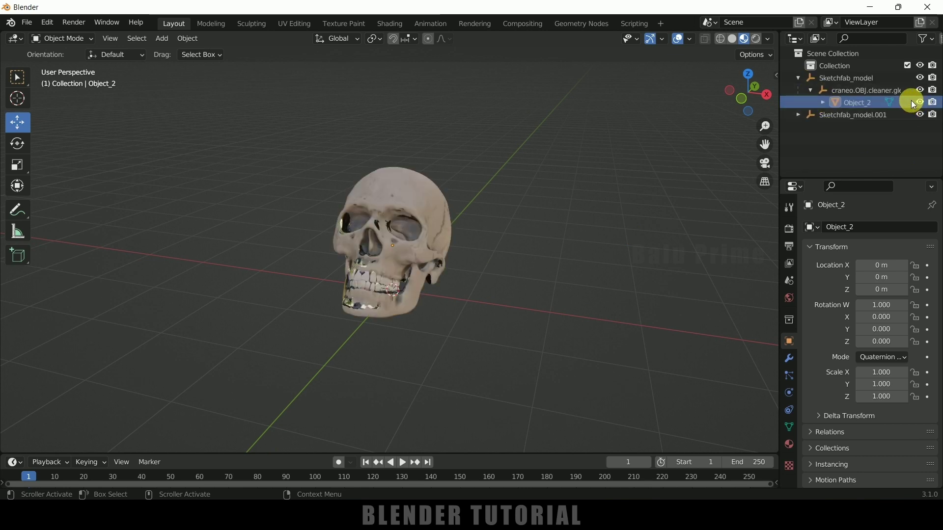
click(440, 202)
drag(440, 252, 444, 272)
middle_drag(448, 276, 452, 299)
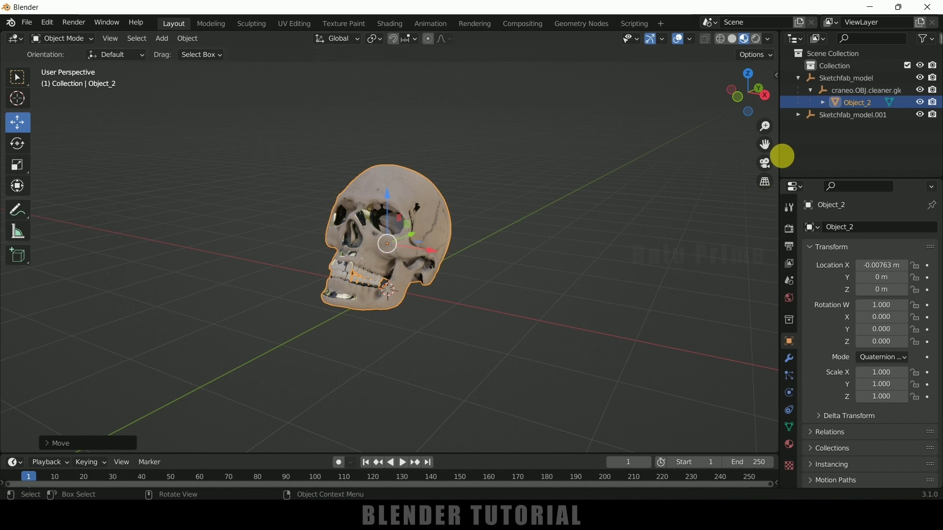
Inspect Sketchfab_model.001's hierarchy, cancel a trial move, and reselect the bone skull Object_2
click(798, 114)
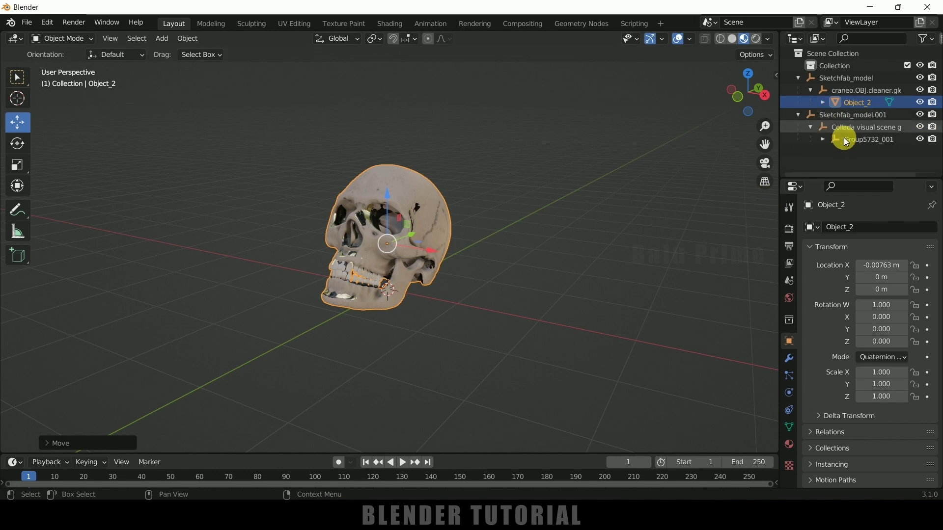
click(912, 139)
key(g)
right_click(521, 217)
middle_drag(520, 217, 431, 205)
click(432, 205)
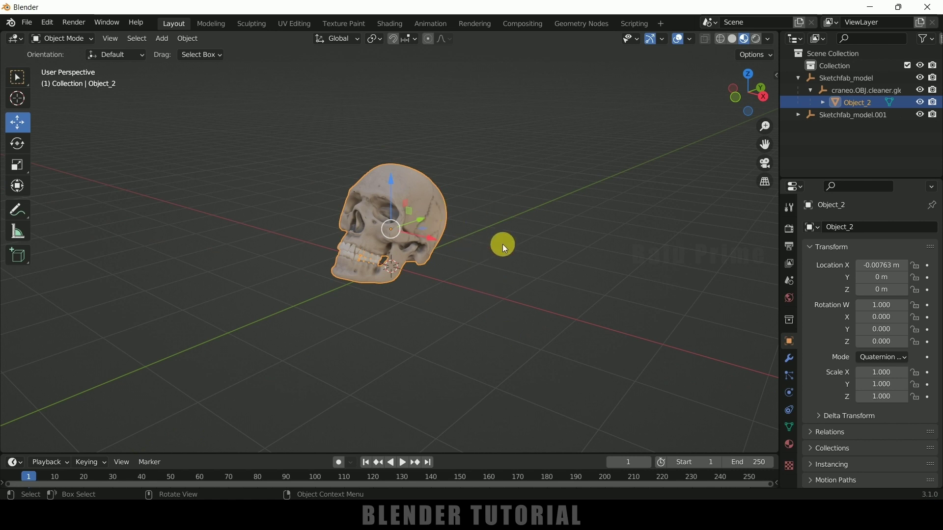
Add an Ico Sphere, scale it to 1.35 and lower it to Z -1.4382 m below the skull
click(162, 39)
mouse_move(172, 54)
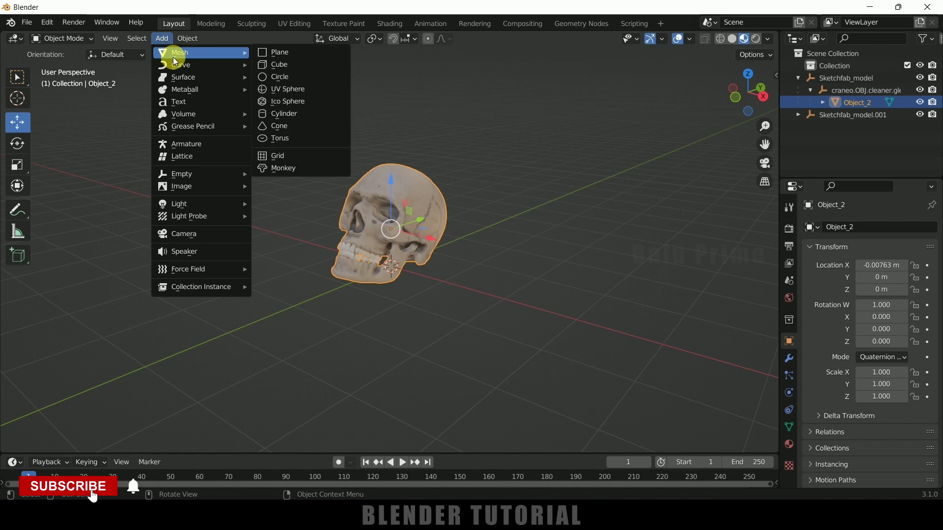
click(279, 100)
mouse_move(456, 266)
middle_down()
mouse_move(414, 241)
mouse_move(453, 278)
middle_up()
key(s)
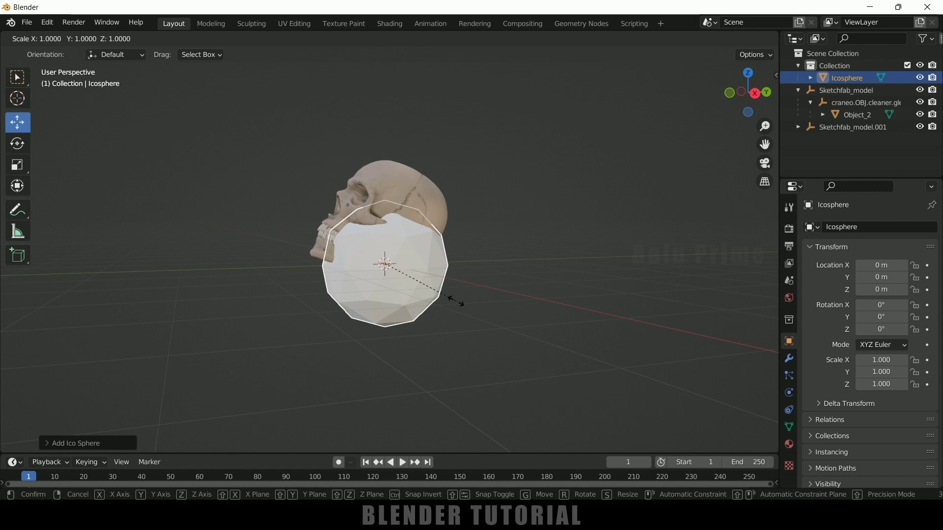
click(479, 292)
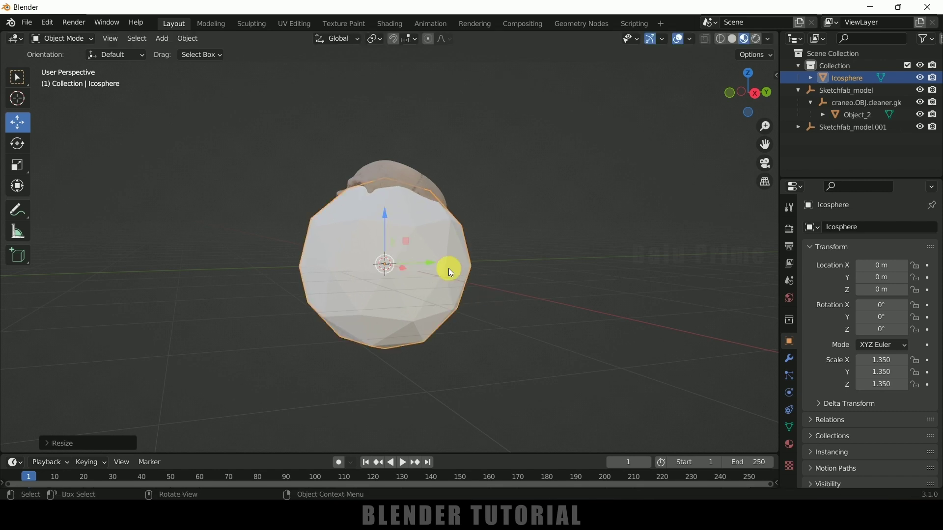
drag(381, 213, 396, 312)
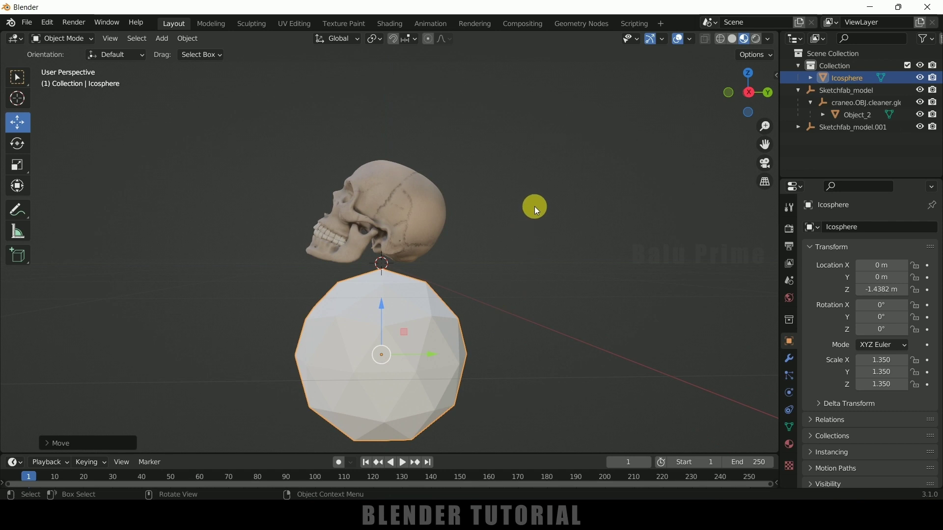
Keyframe the icosphere's location at frame 1 below the skull and at frame 120 raised to 0.53145 m
key(i)
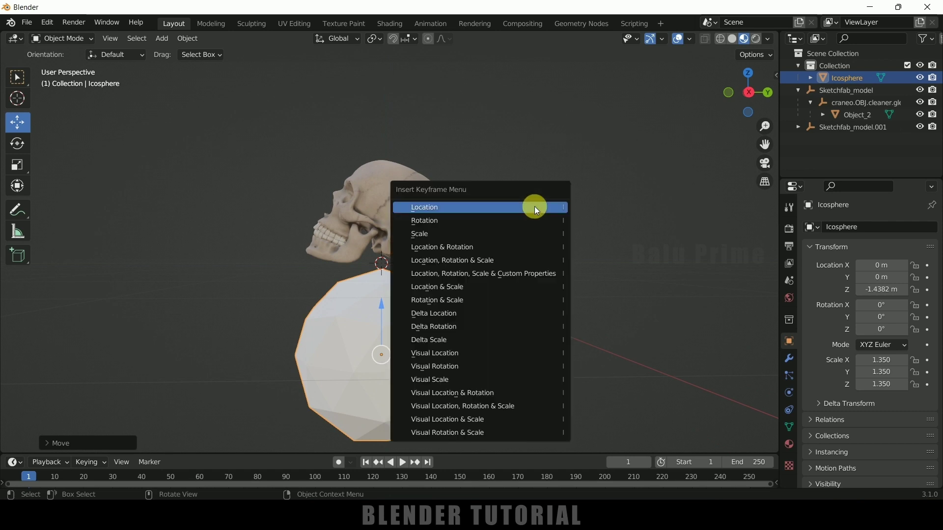
click(534, 207)
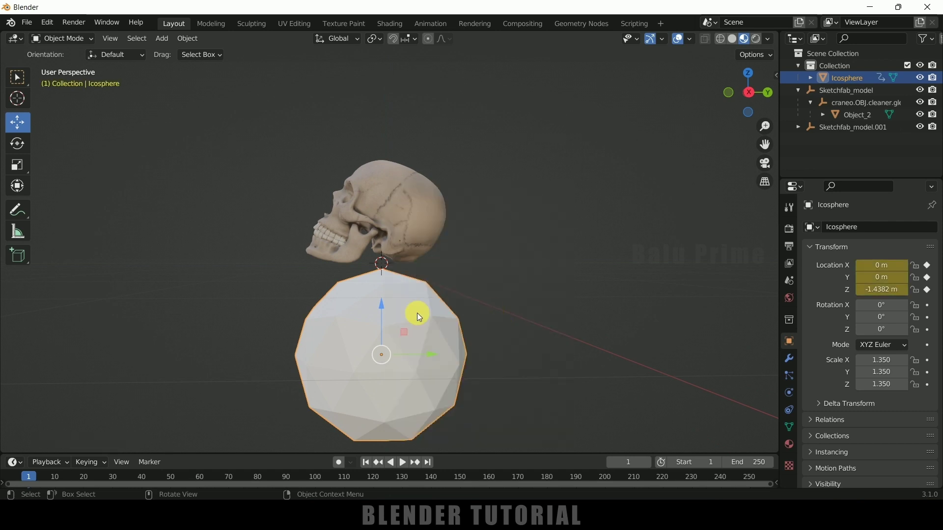
click(373, 476)
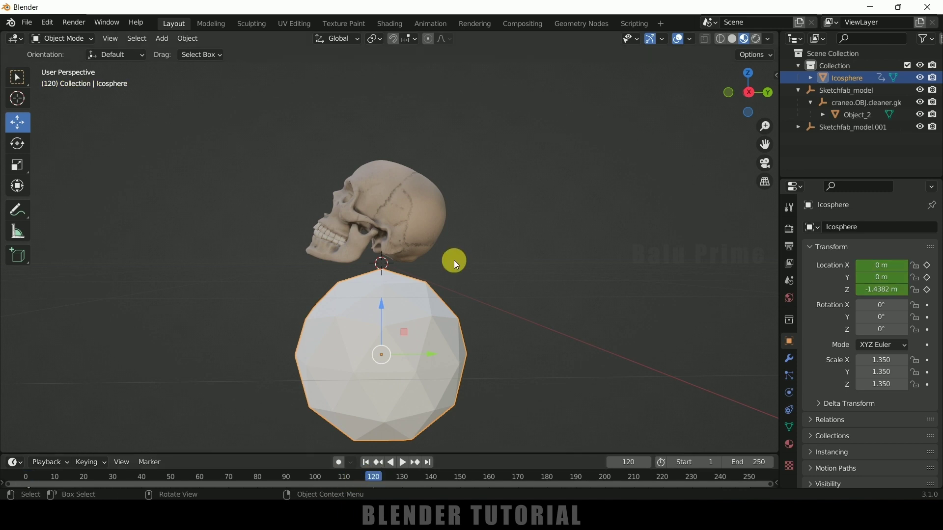
drag(379, 305, 405, 202)
middle_drag(405, 201, 547, 131)
key(i)
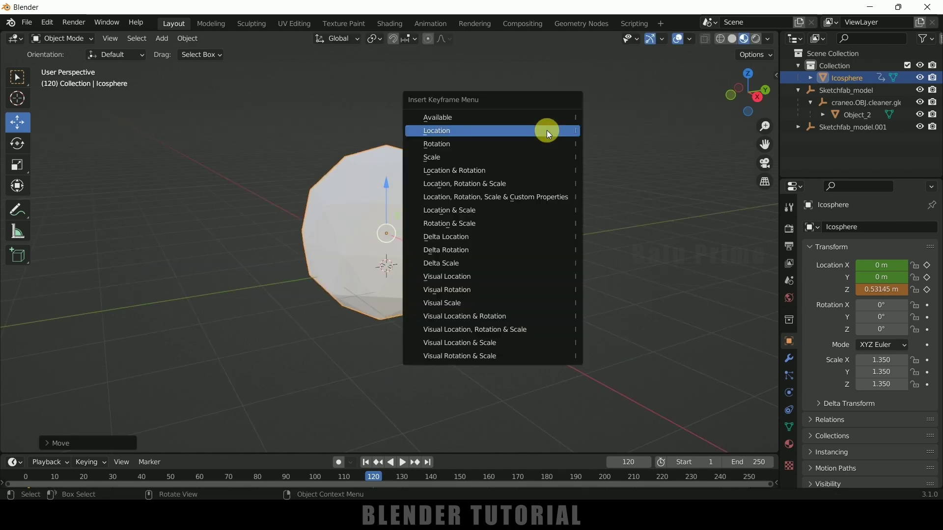
click(546, 131)
Play back the rise, enlarge the timeline and select all the keyframes
click(366, 462)
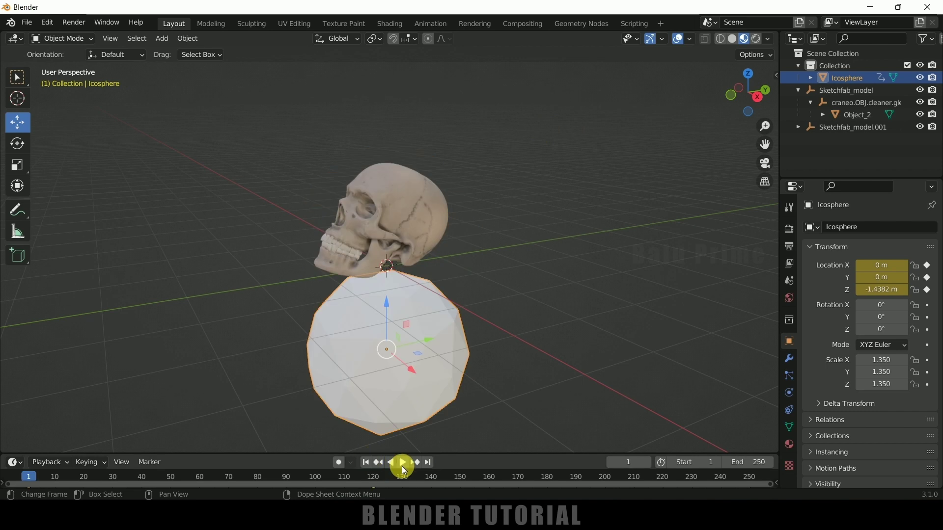
click(402, 463)
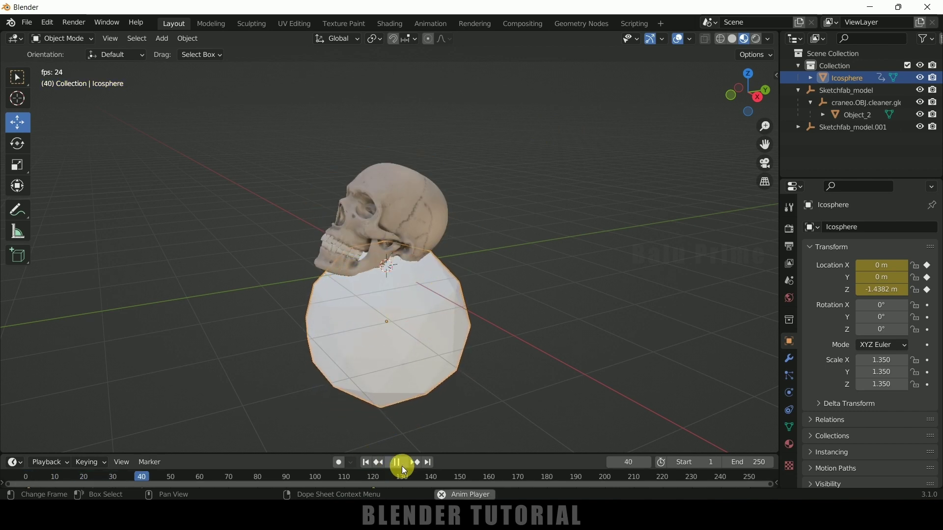
click(401, 467)
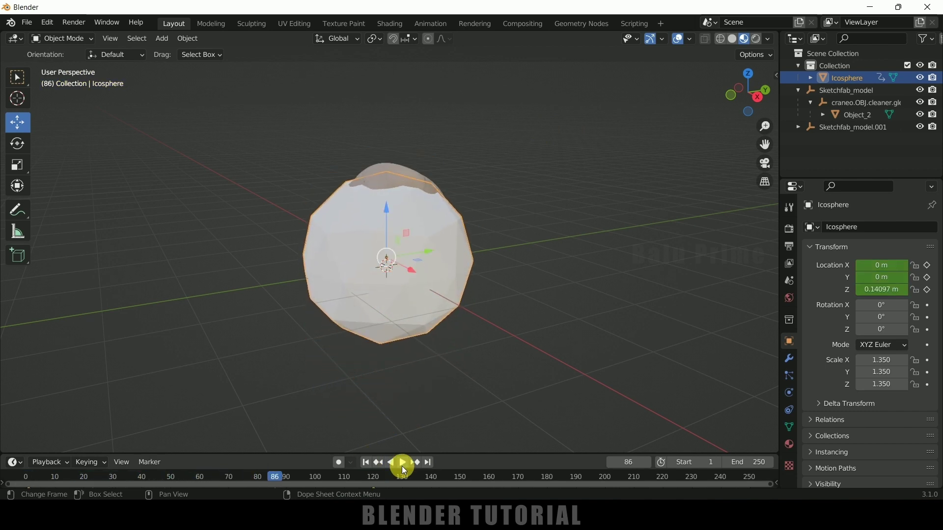
drag(484, 452, 495, 360)
drag(452, 459, 21, 386)
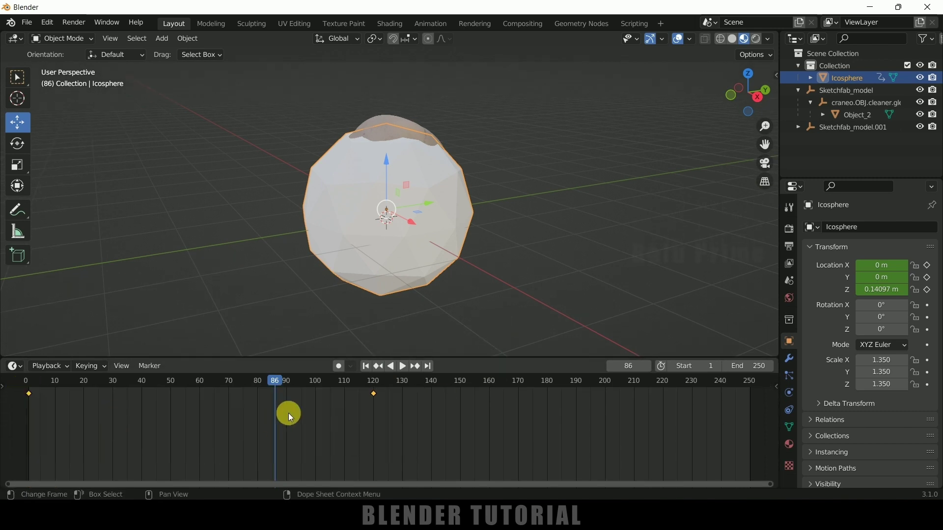
Set the icosphere keyframes to Linear interpolation and preview the constant-speed rise
right_click(376, 393)
mouse_move(368, 402)
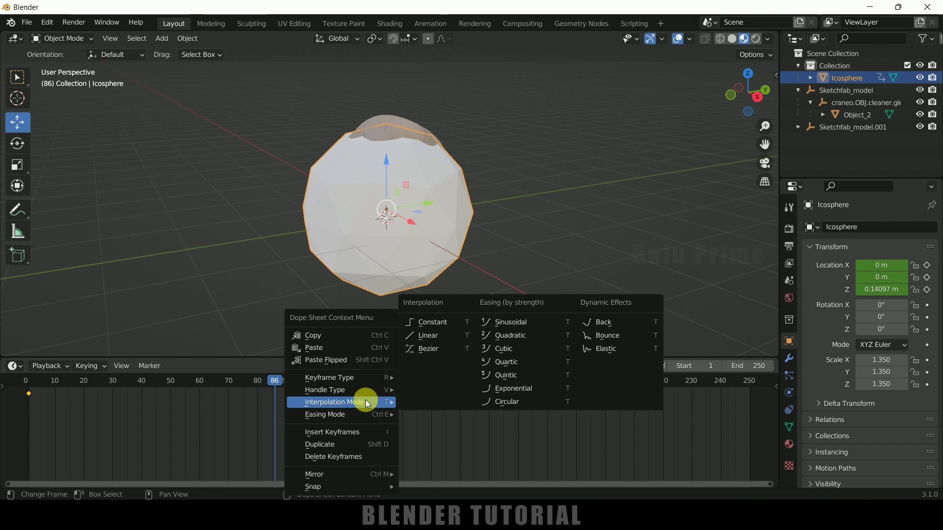
click(431, 337)
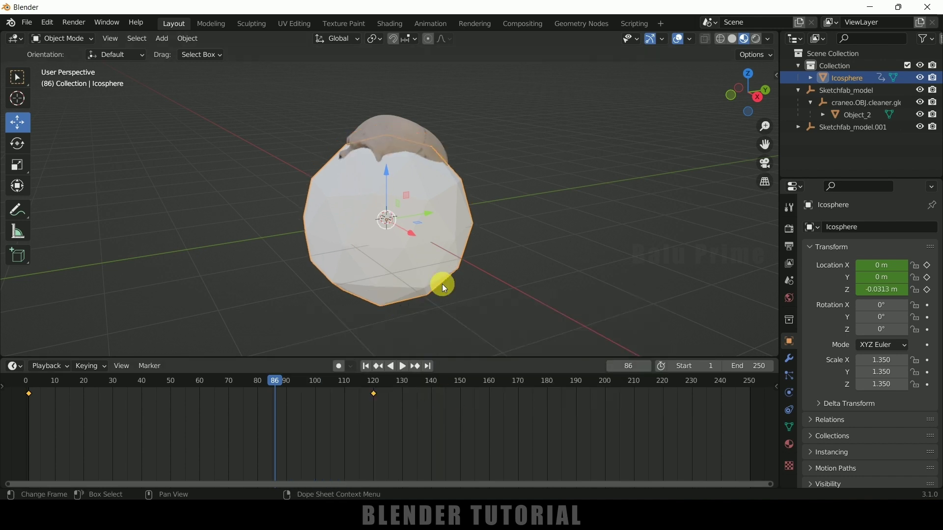
click(377, 368)
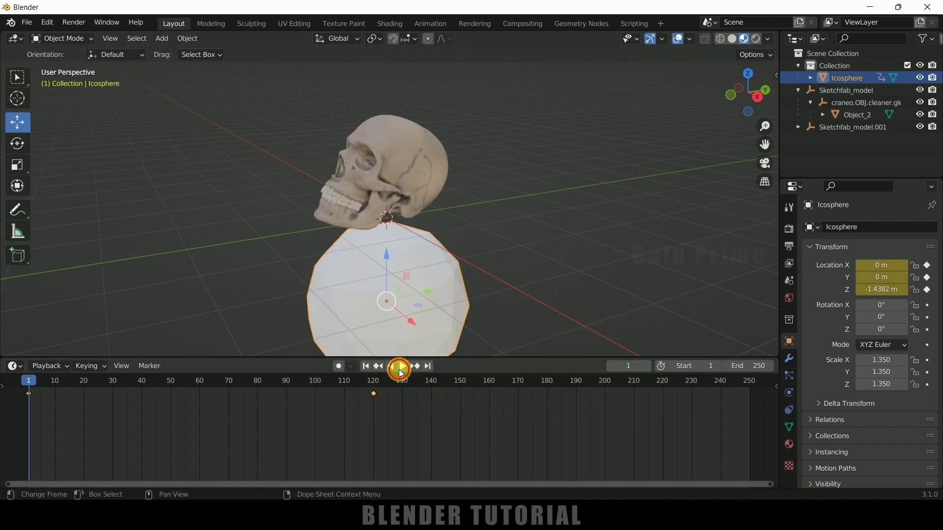
click(400, 369)
key(Escape)
middle_drag(508, 275, 445, 240)
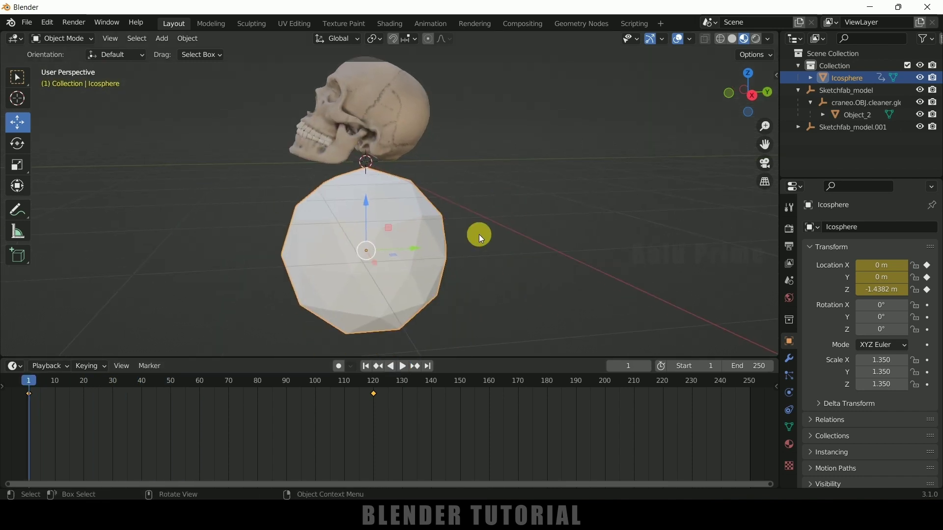
Subdivide the icosphere mesh once in Edit Mode and return to Object Mode
key(Tab)
right_click(432, 216)
click(434, 217)
key(Tab)
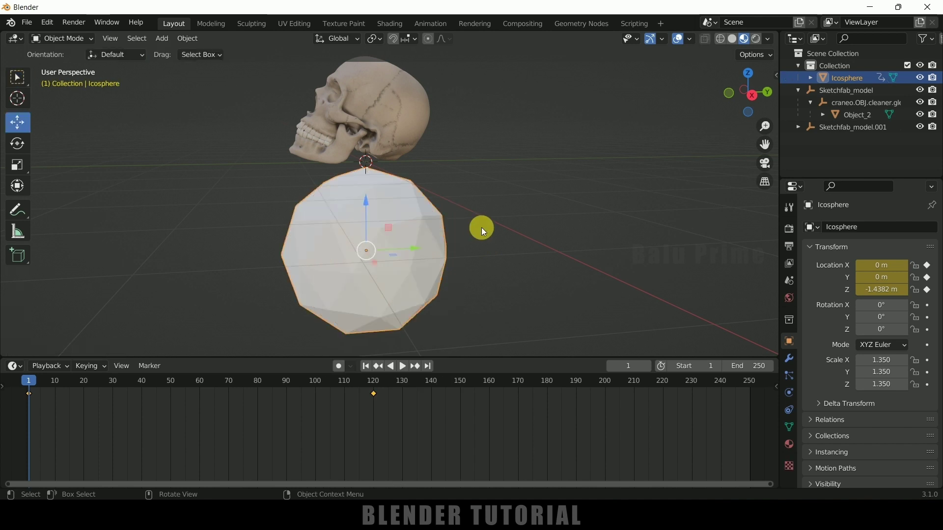
Add a Subdivision Surface modifier with viewport level 2 and switch to Solid shading
click(789, 364)
click(831, 227)
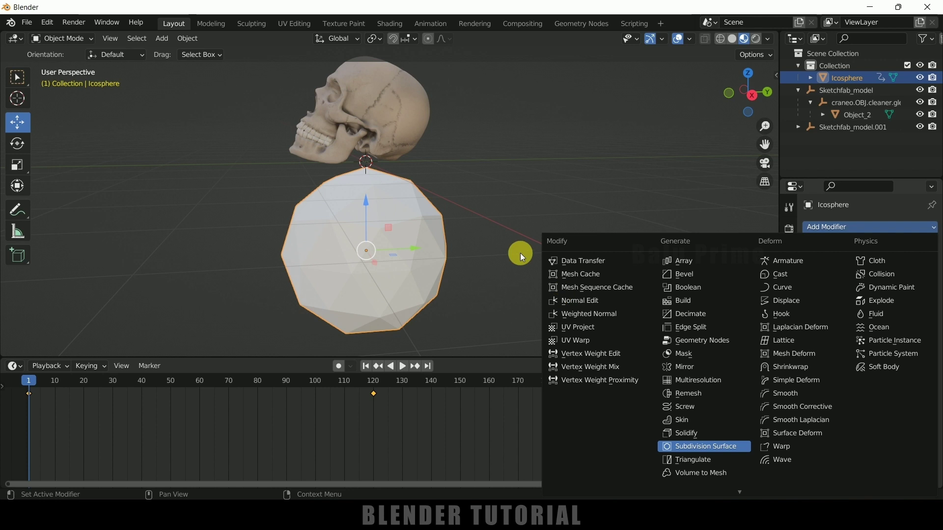
click(723, 446)
click(918, 281)
click(733, 39)
mouse_move(562, 223)
middle_down()
mouse_move(516, 248)
mouse_move(583, 236)
middle_up()
click(419, 244)
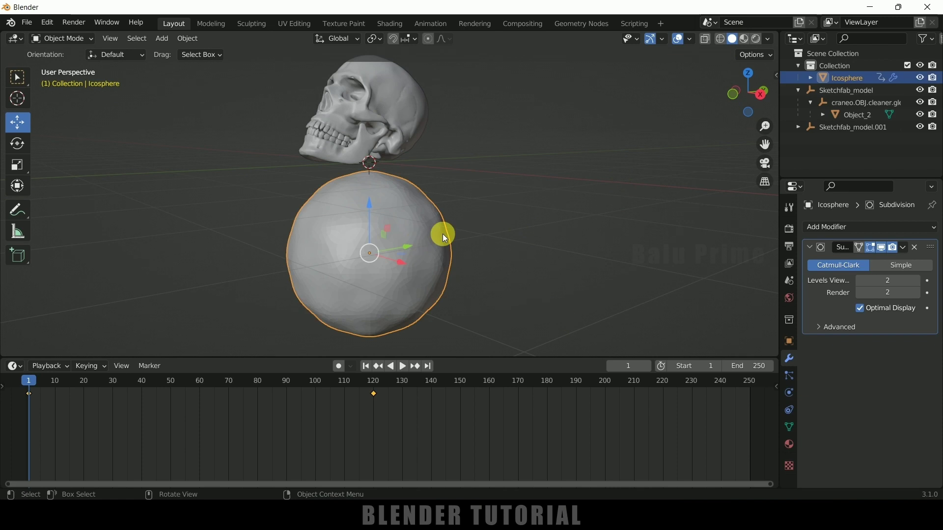
Add a Displace modifier using a new Clouds texture with strength 0.3
click(863, 226)
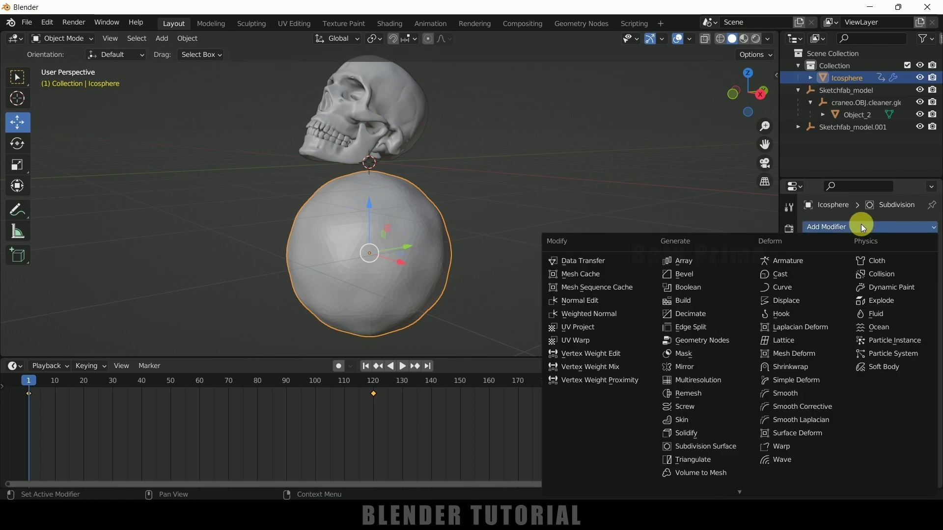
click(791, 301)
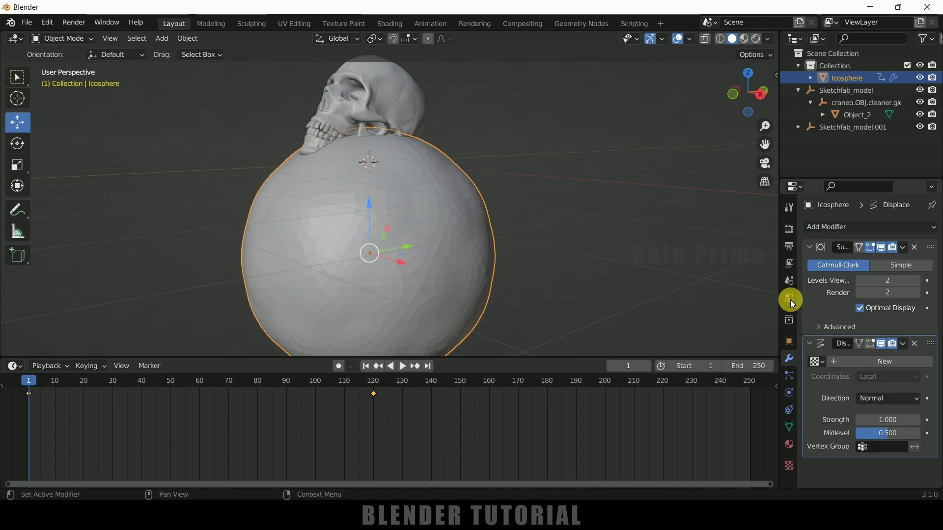
click(791, 469)
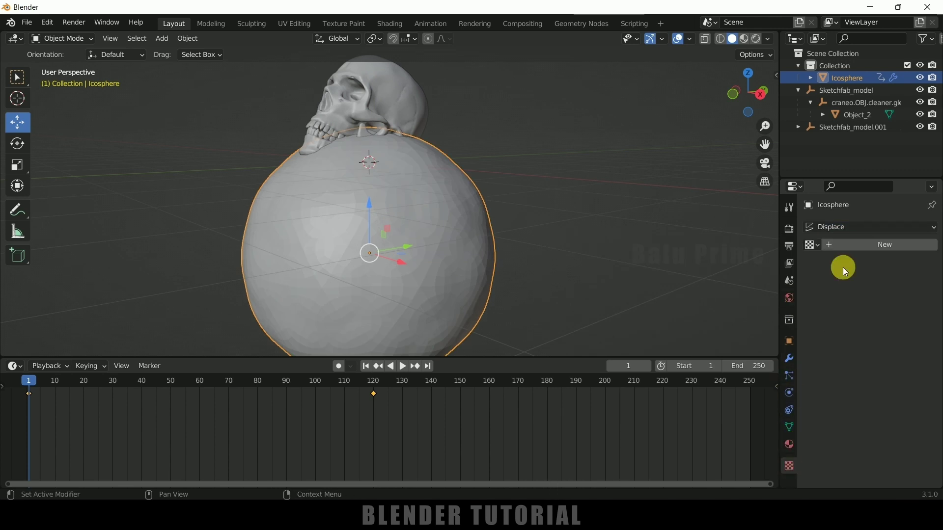
click(853, 249)
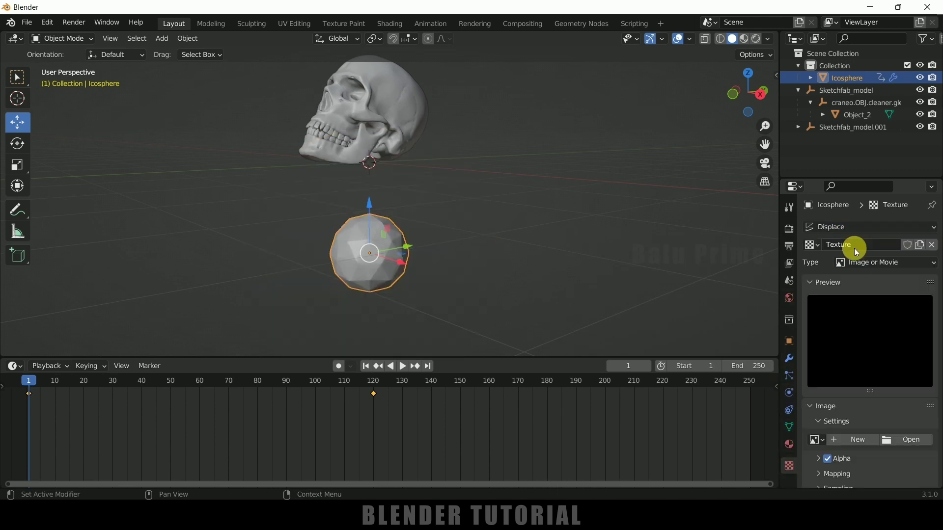
click(883, 265)
click(868, 300)
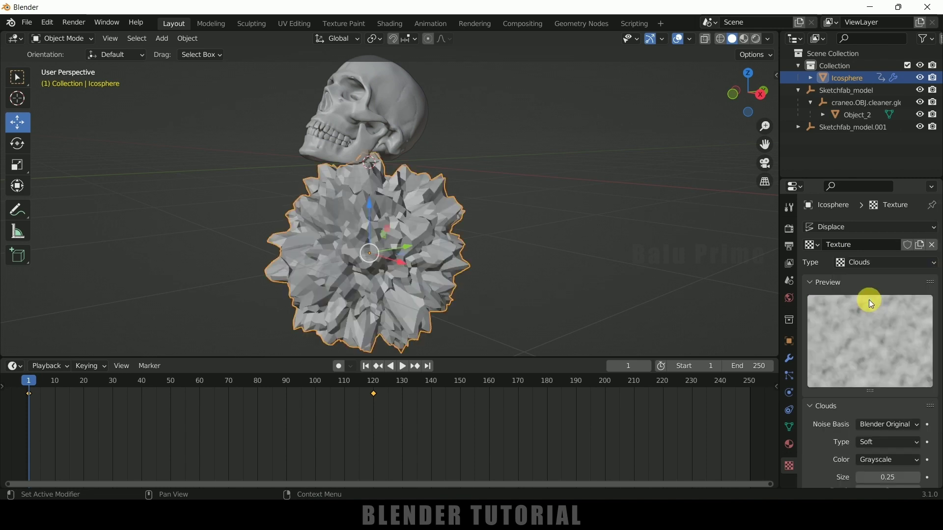
click(791, 359)
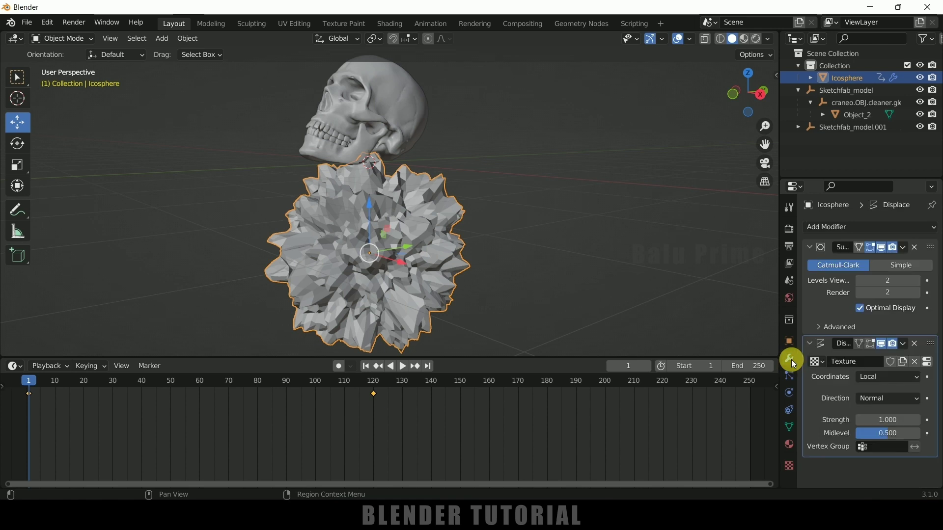
drag(893, 423, 857, 420)
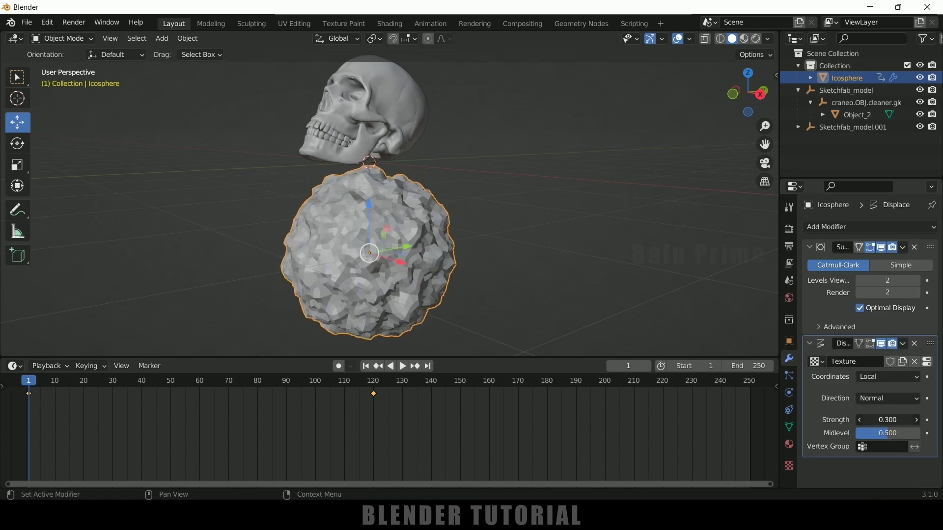
scroll(446, 200, up, 3)
middle_drag(447, 201, 489, 231)
scroll(489, 231, down, 3)
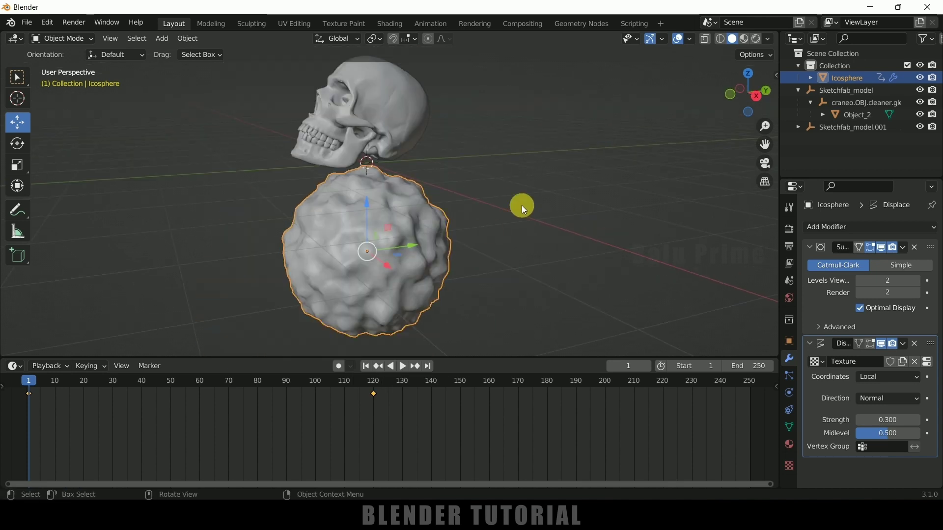
click(405, 114)
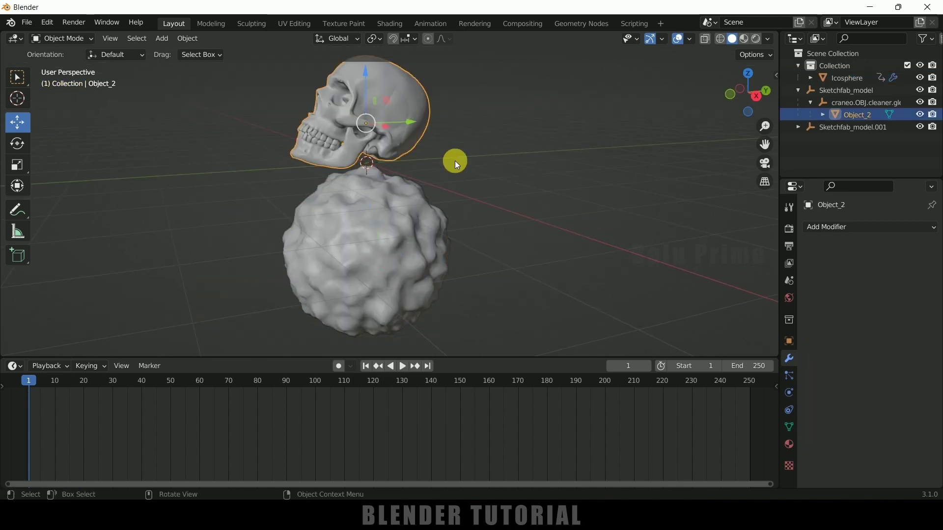
Give the skull a Boolean Difference modifier cut by the Icosphere and enable X-ray
click(843, 231)
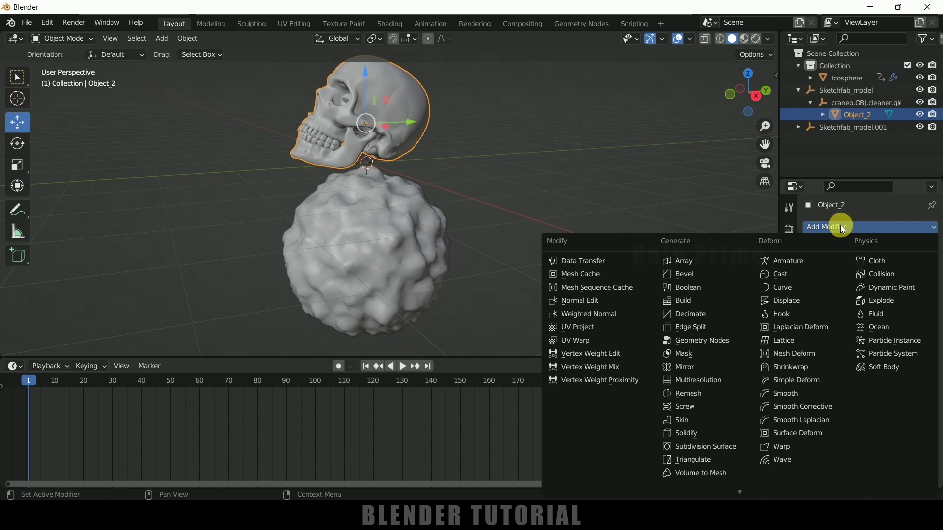
click(699, 286)
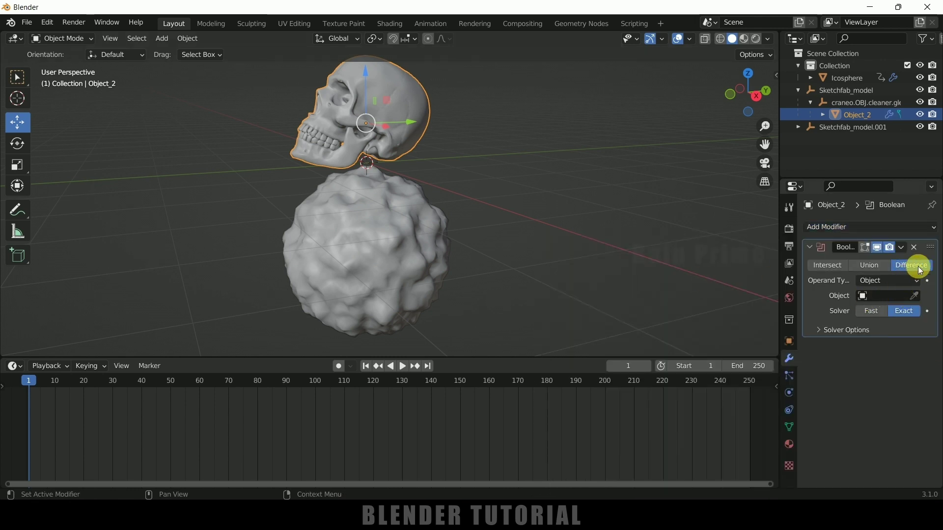
click(915, 296)
click(404, 242)
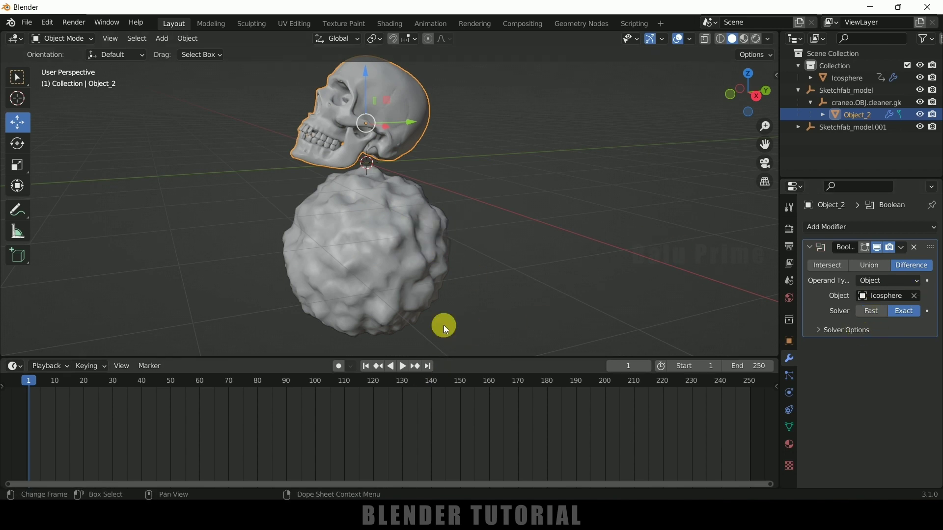
click(705, 38)
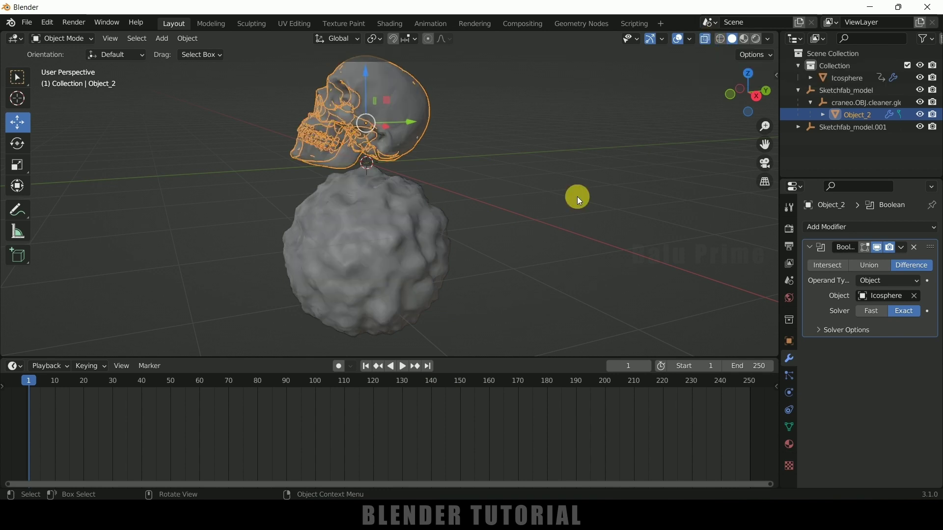
Set the Boolean solver to Fast and play the animation to watch the skull carved away
click(402, 366)
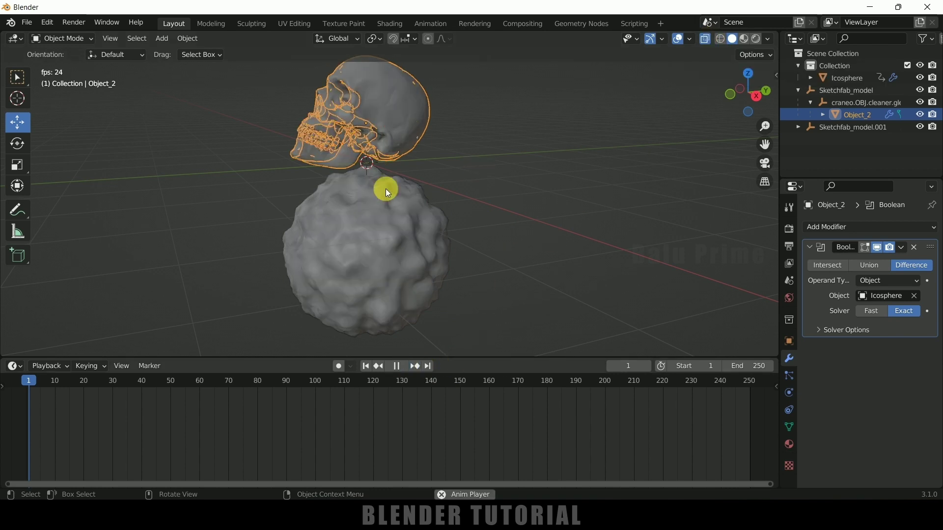
click(872, 312)
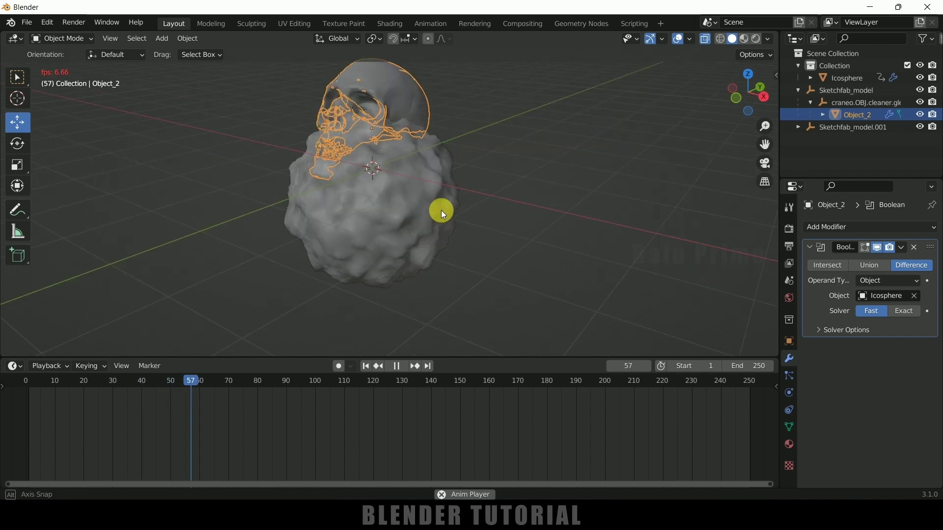
key(space)
middle_drag(409, 222, 328, 162)
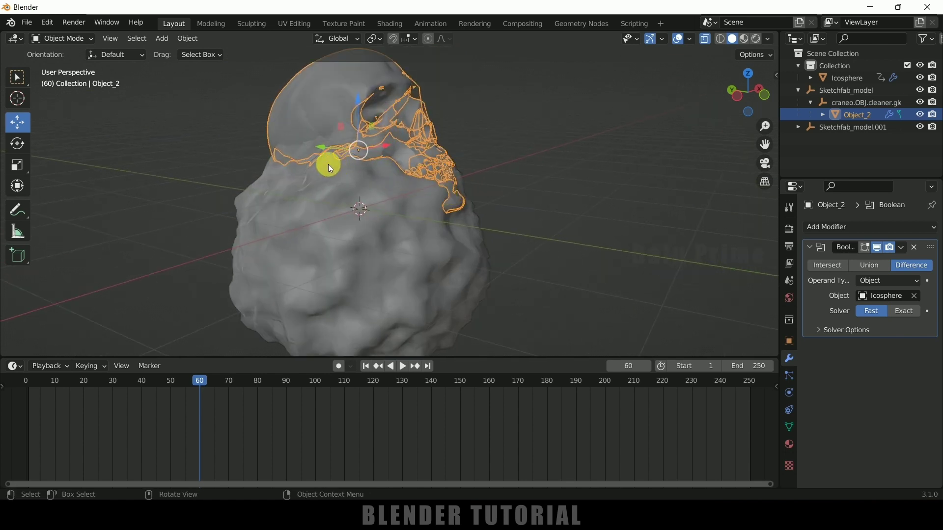
click(402, 365)
middle_drag(451, 178, 399, 299)
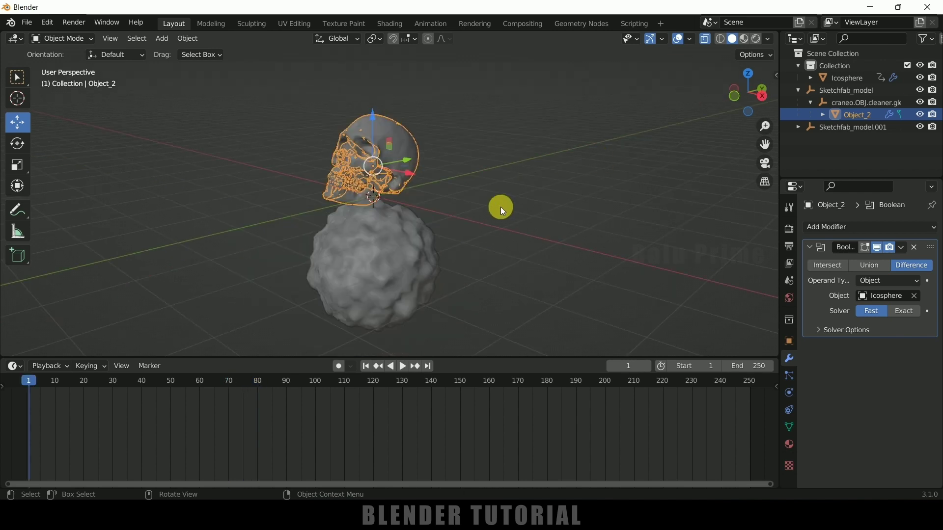
middle_drag(503, 212, 315, 153)
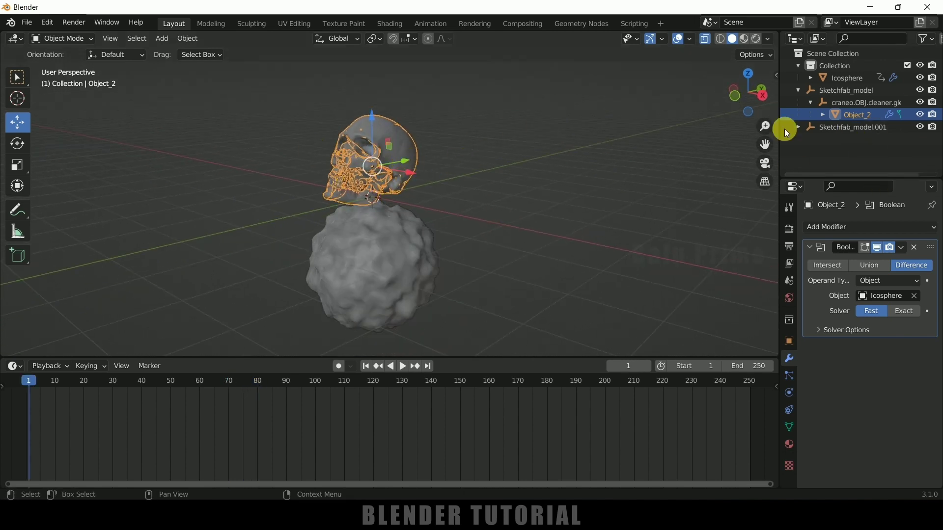
Unhide the second skull's group and material meshes, hide Object_2, and use Material Preview shading
click(918, 113)
click(799, 128)
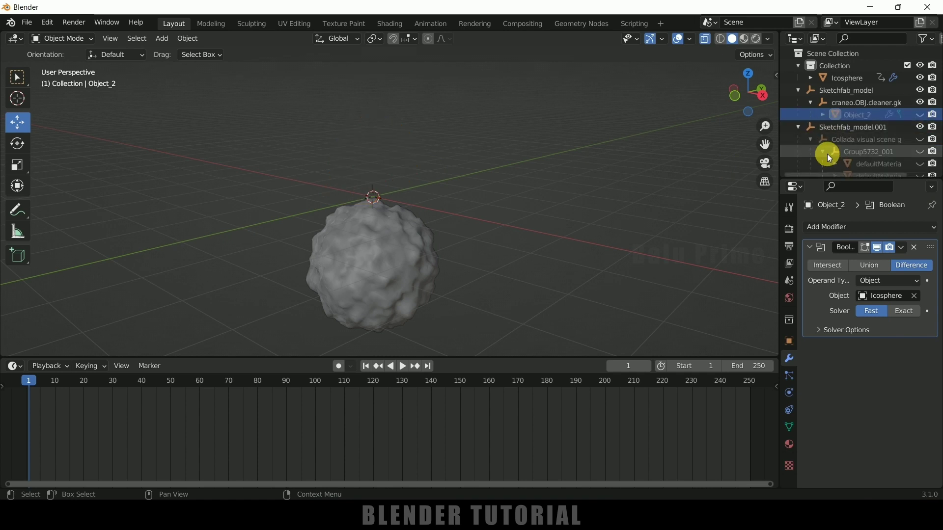
scroll(824, 151, down, 1)
click(922, 155)
click(920, 130)
click(920, 142)
click(920, 167)
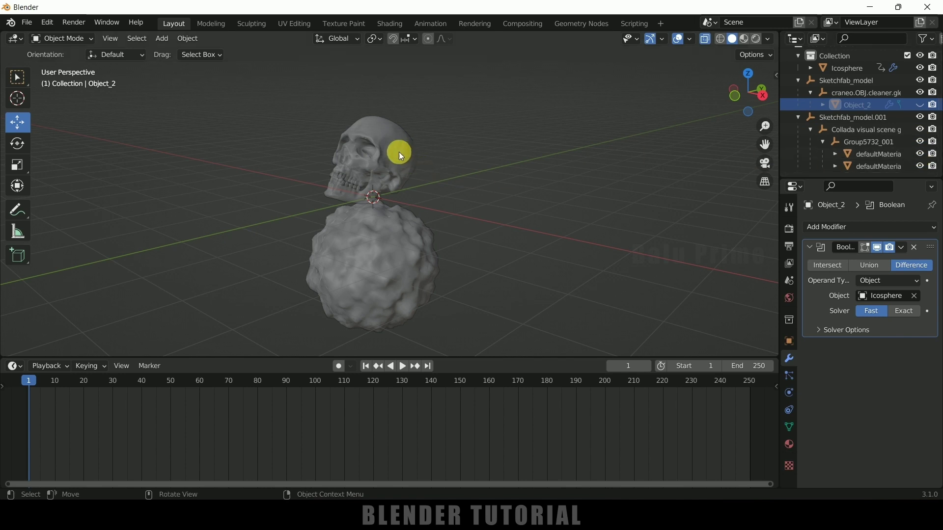
click(745, 38)
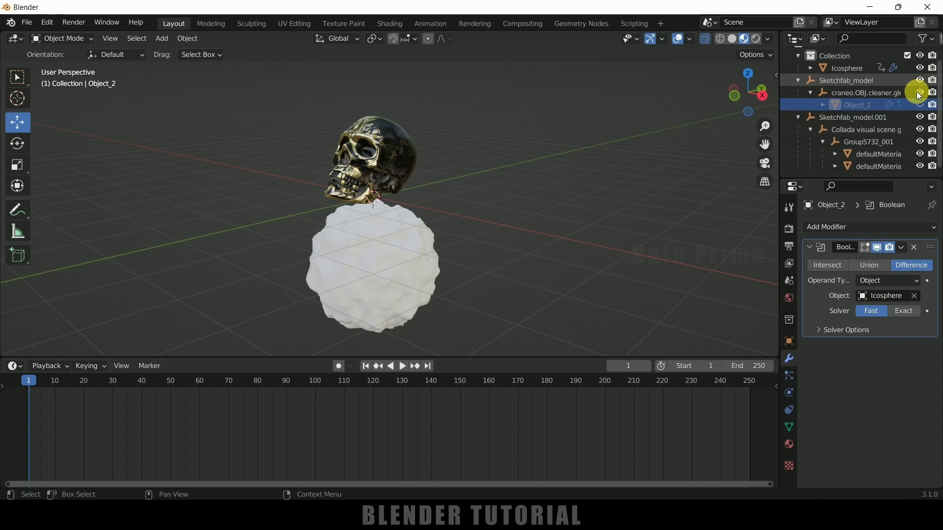
click(922, 106)
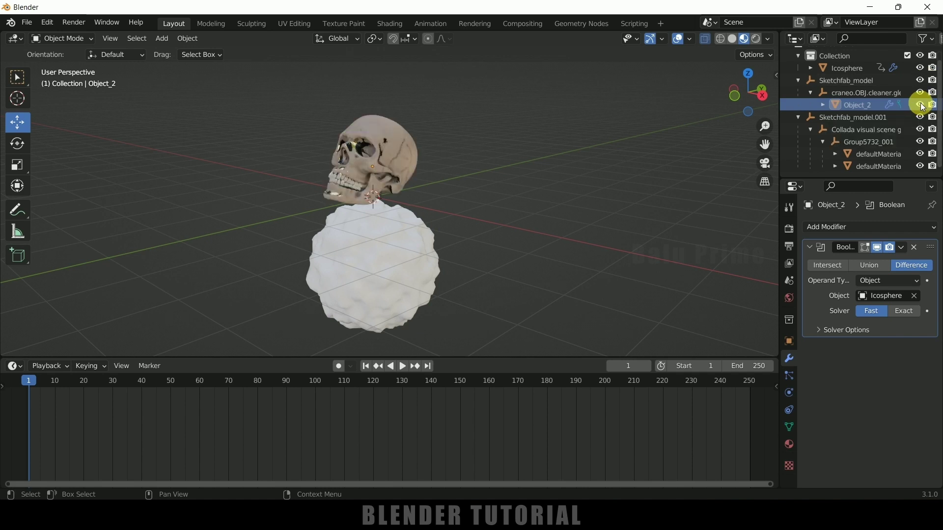
click(921, 105)
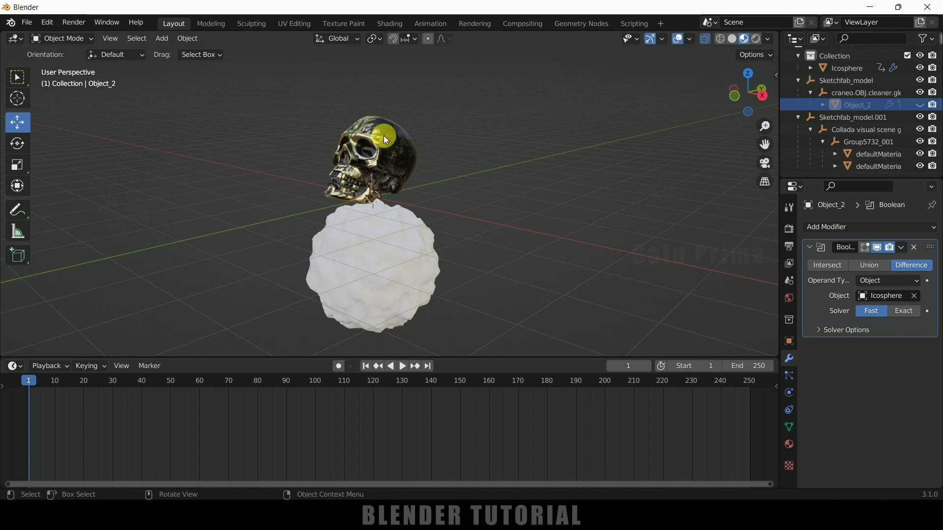
Select both defaultMaterial gold skull meshes together in the Outliner
click(886, 165)
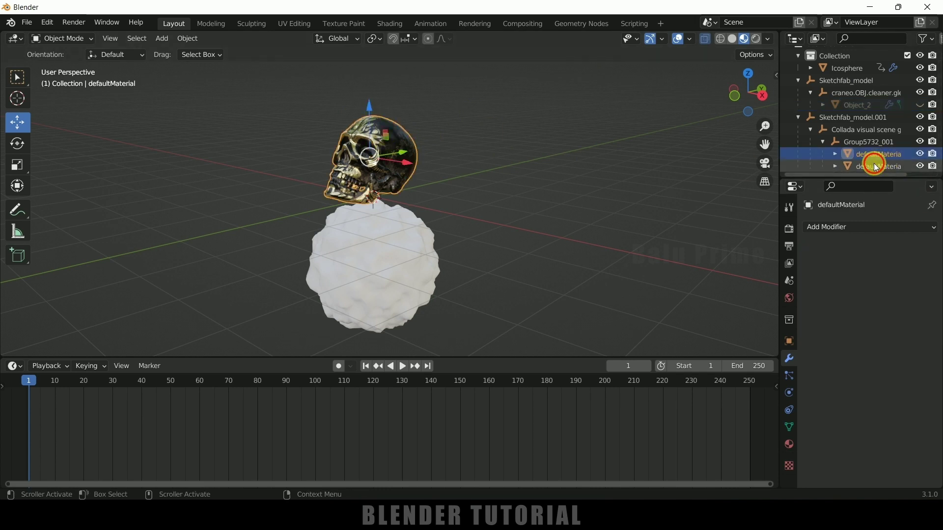
scroll(409, 165, up, 3)
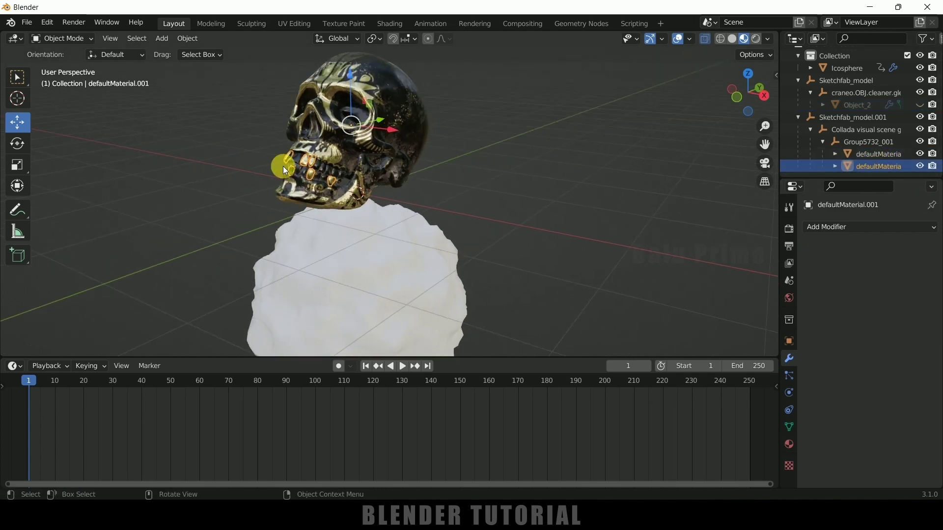
click(865, 154)
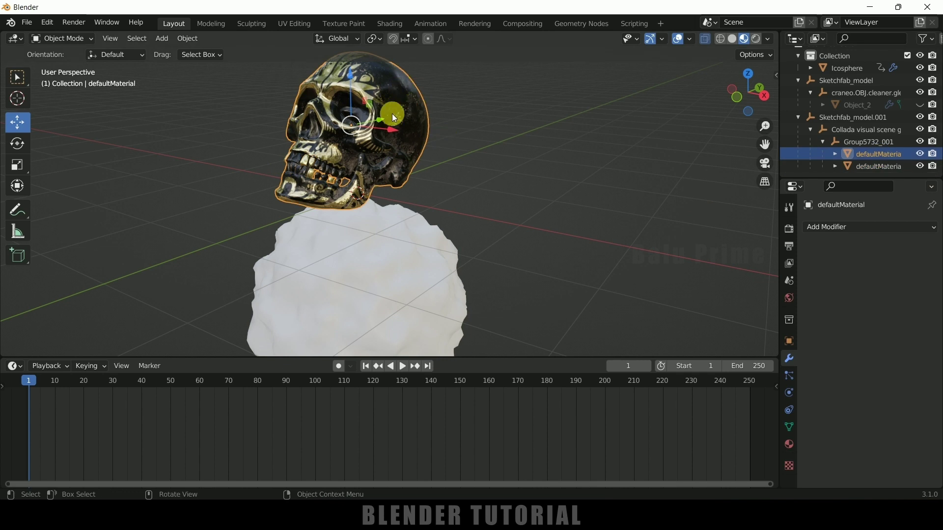
shift+click(881, 169)
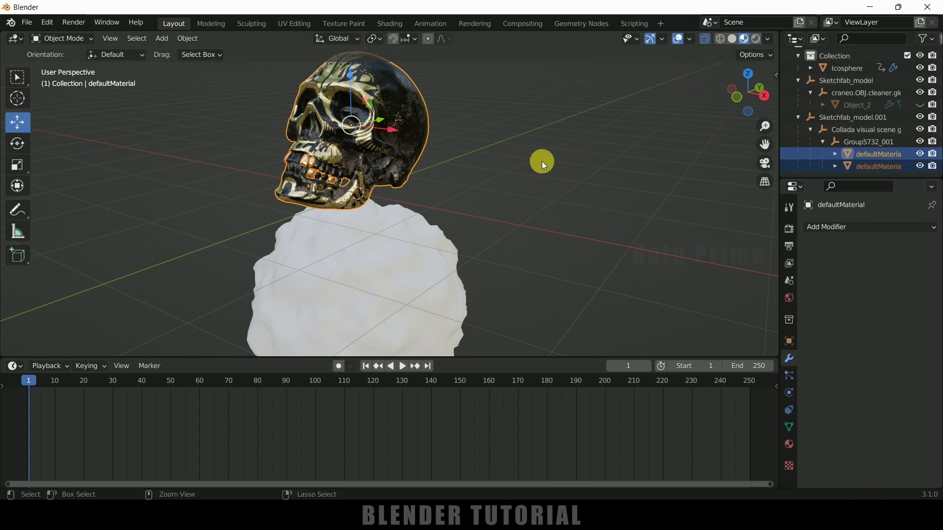
scroll(899, 152, up, 1)
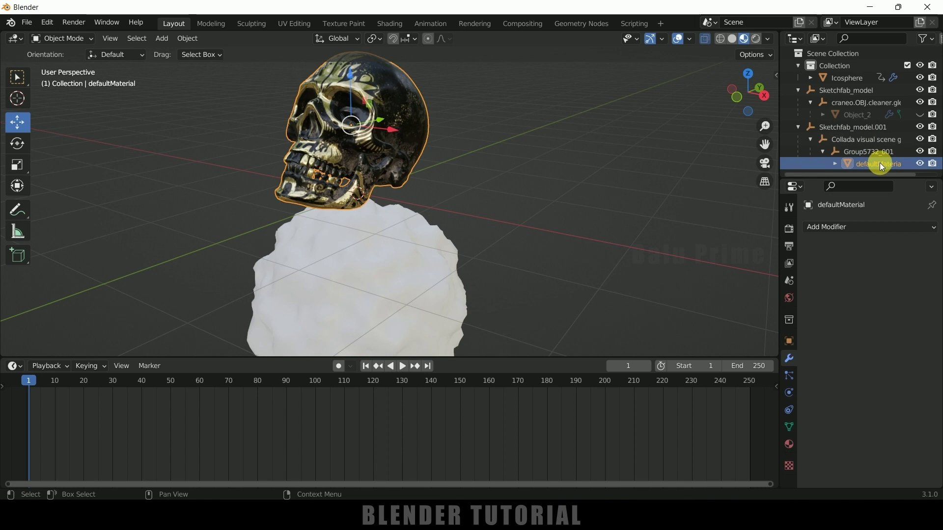
scroll(589, 162, down, 4)
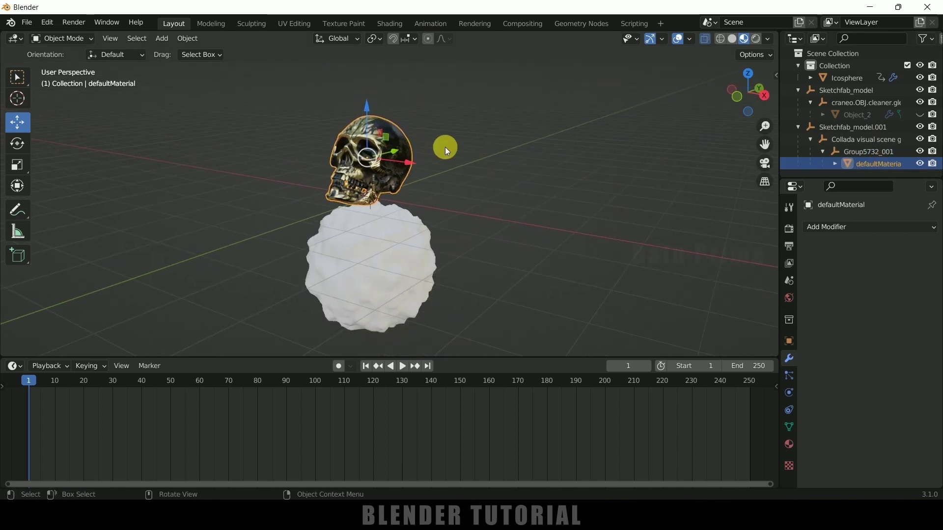
Add a Boolean modifier to the gold skull set to Intersect with the Icosphere
click(845, 226)
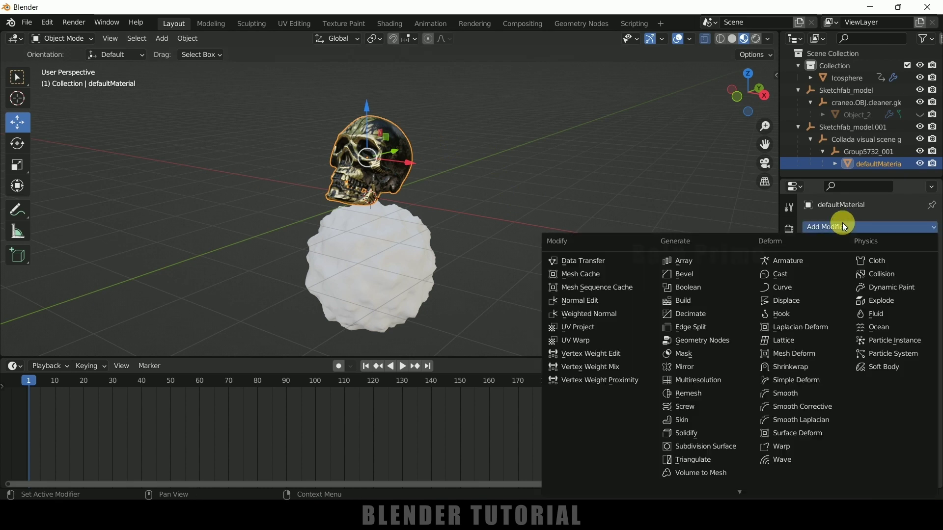
click(708, 288)
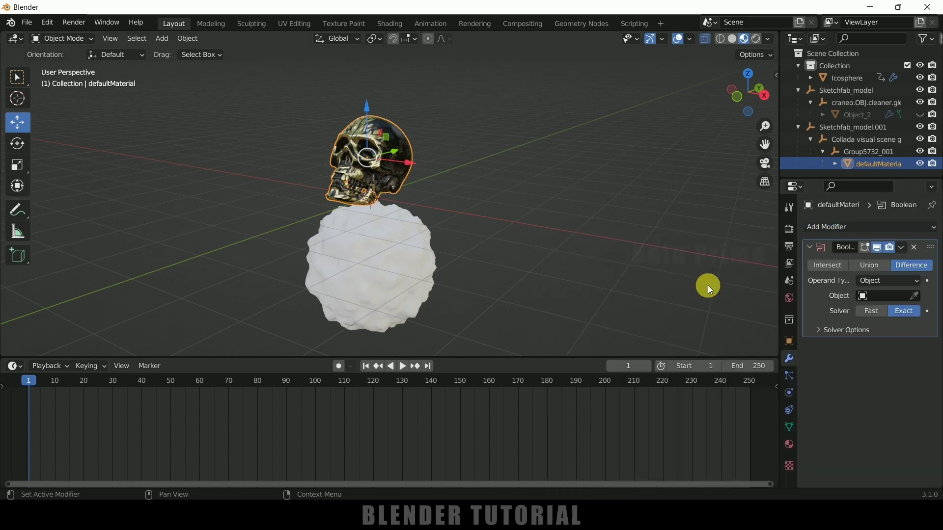
click(822, 266)
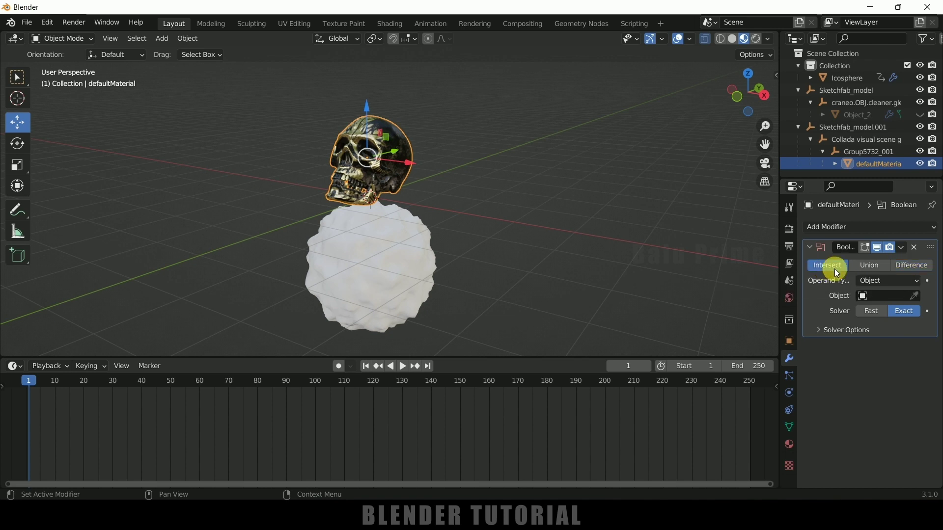
click(912, 296)
click(406, 268)
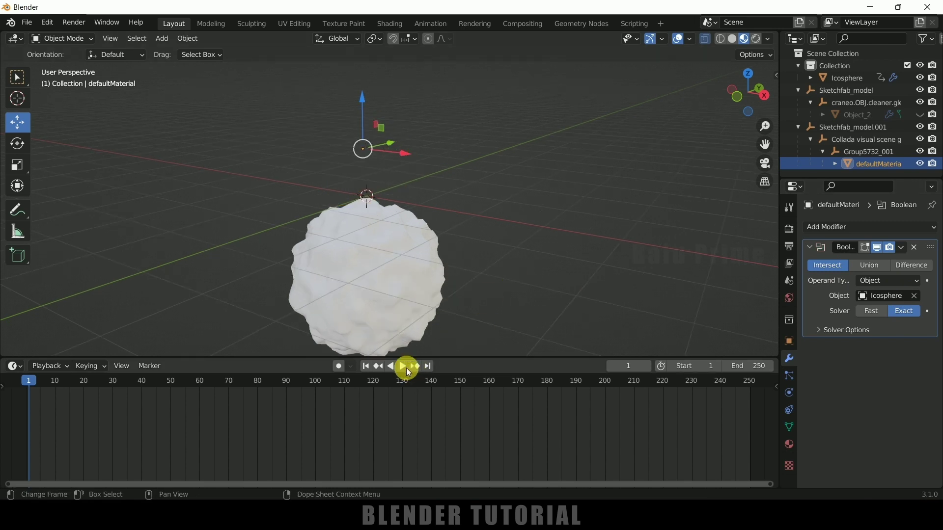
Hide the Icosphere and switch the Boolean solver to Fast while previewing playback
click(920, 78)
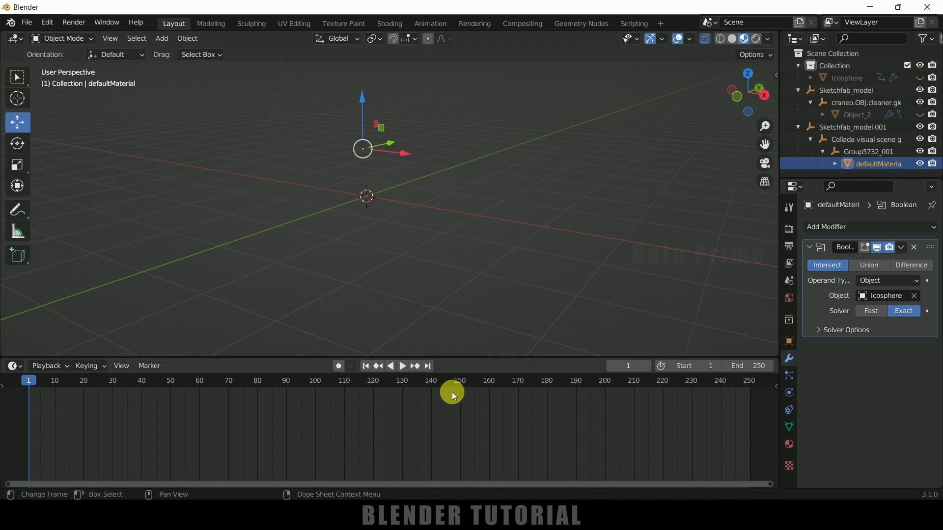
click(405, 364)
click(867, 312)
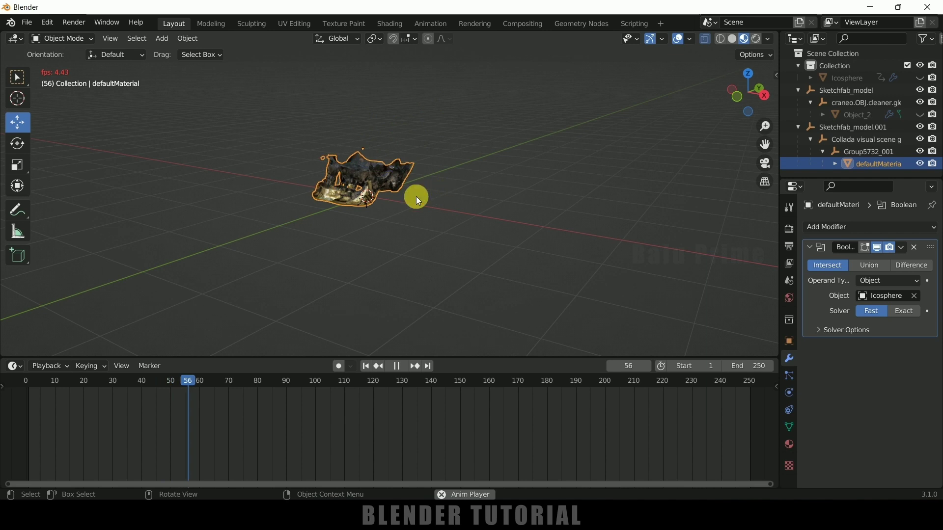
click(399, 366)
Show the white skull and check the reveal at frames 82, 52, 83 and 109
middle_drag(476, 227, 447, 233)
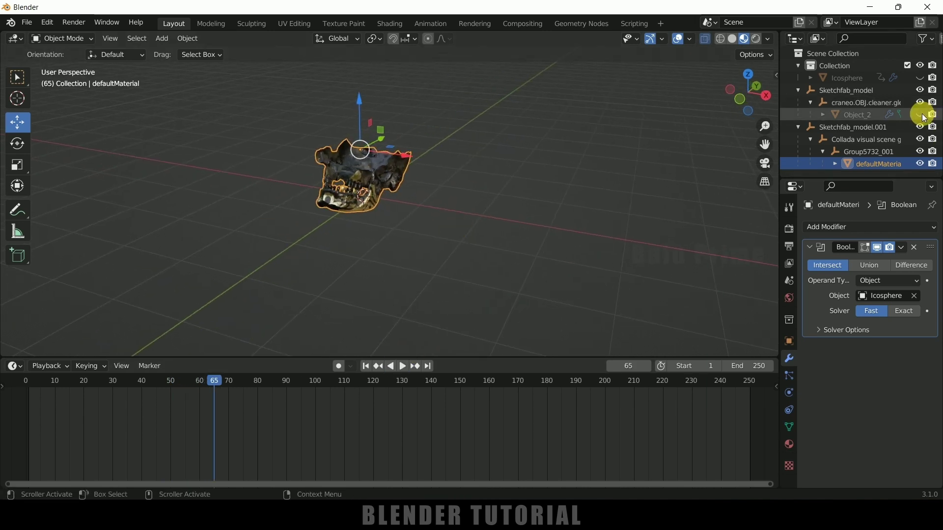
click(919, 115)
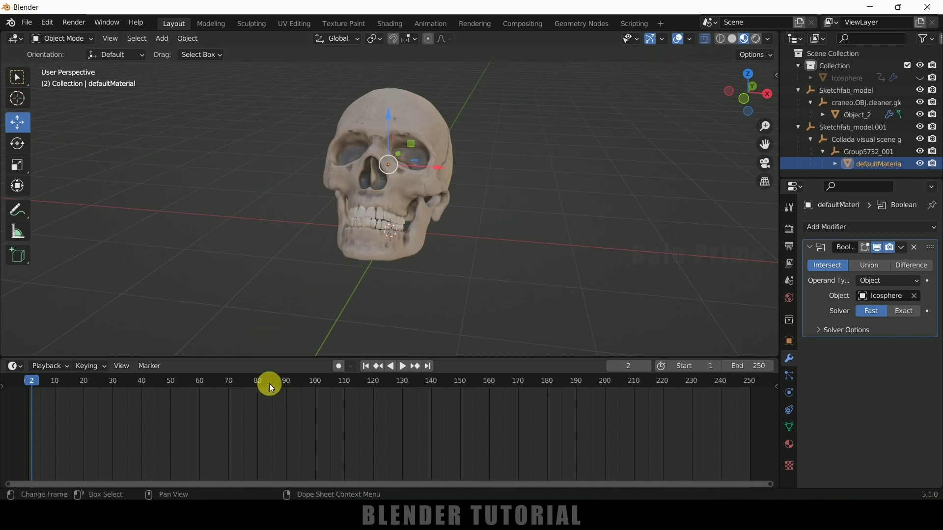
click(264, 382)
middle_drag(279, 340, 523, 166)
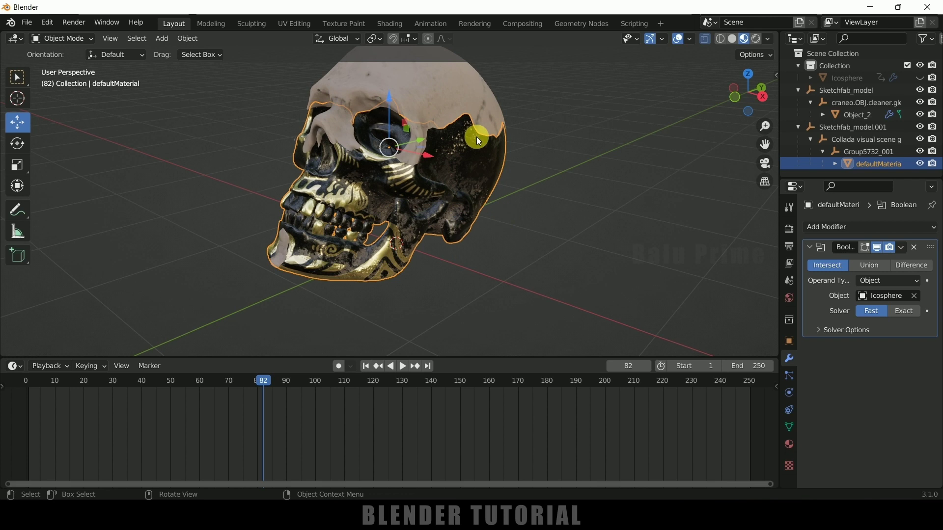
click(176, 382)
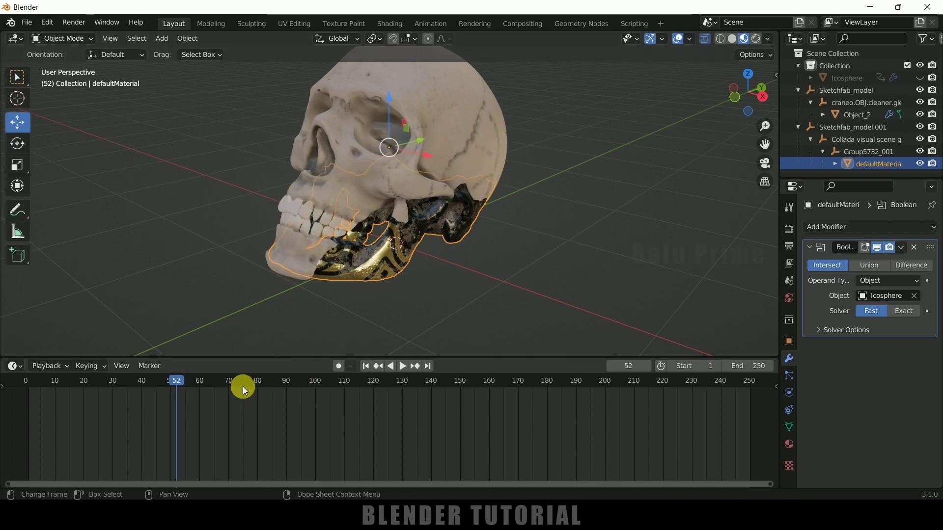
click(267, 382)
key(space)
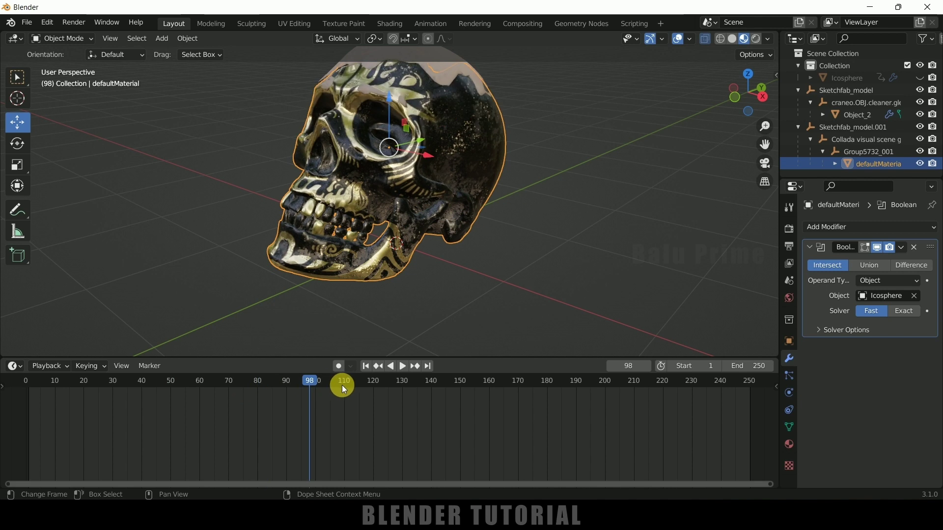
click(343, 384)
middle_drag(435, 214, 343, 249)
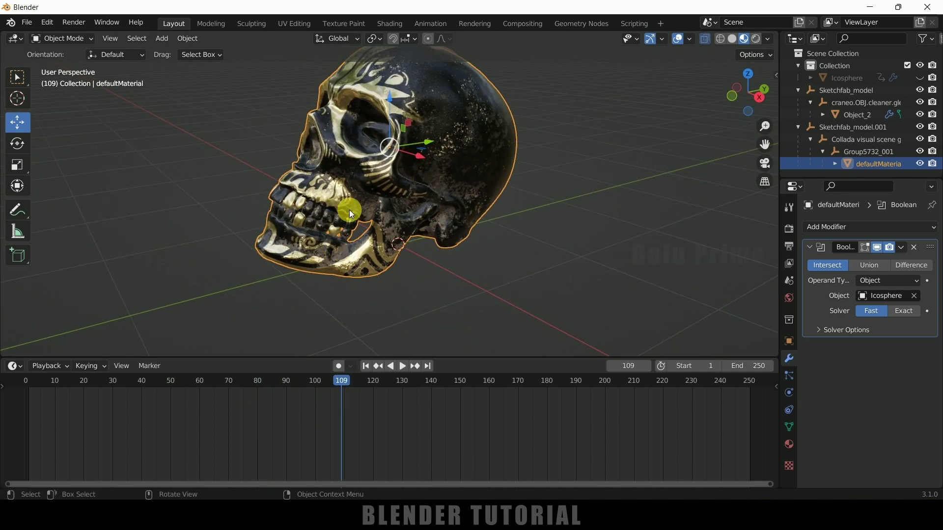
middle_drag(499, 175, 540, 162)
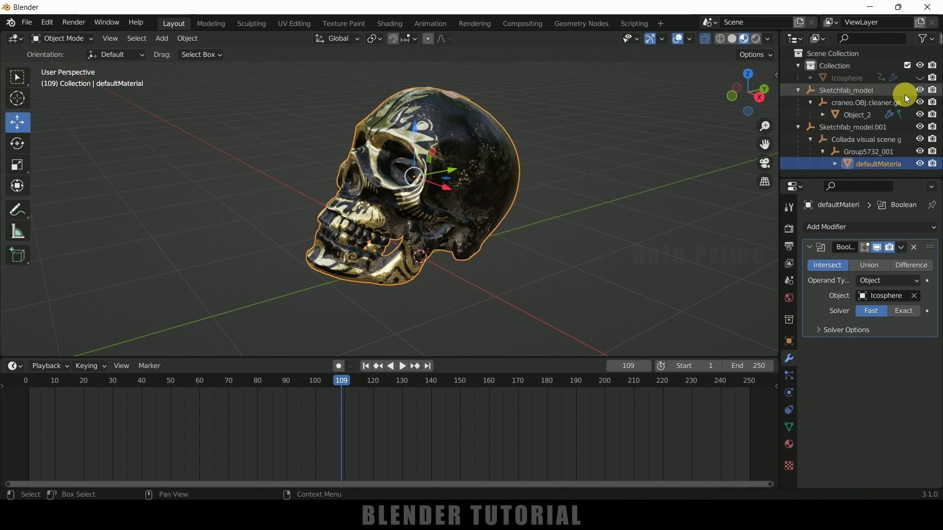
Hide the gold skull, select Object_2, and return to frame 1
click(920, 152)
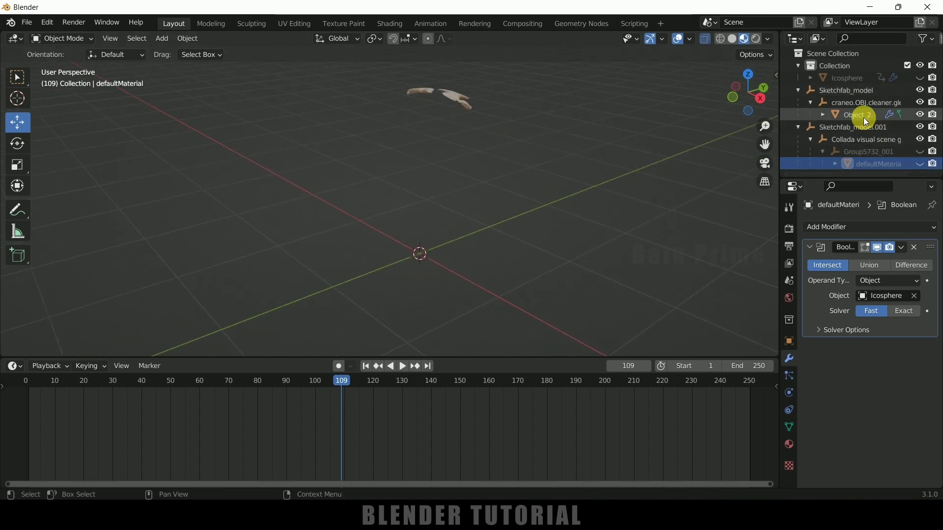
click(884, 116)
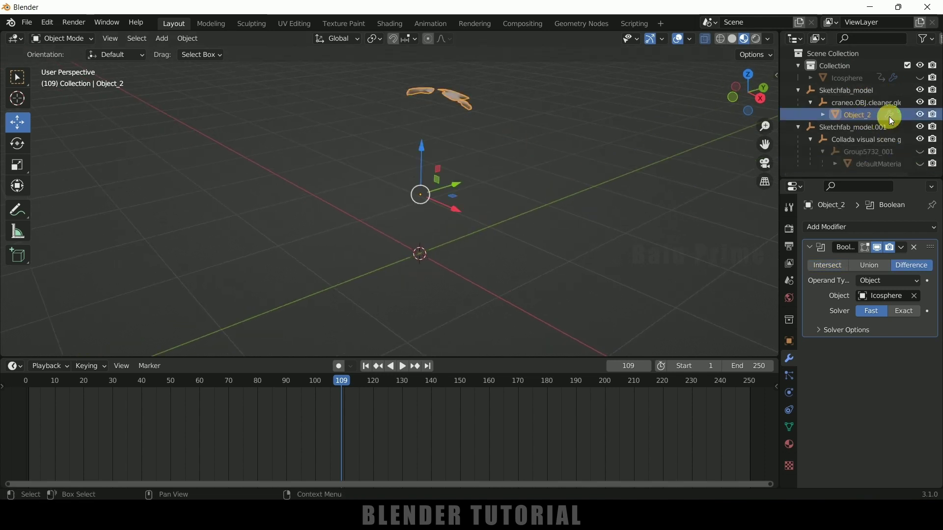
click(75, 394)
key(shift+Left)
key(Right)
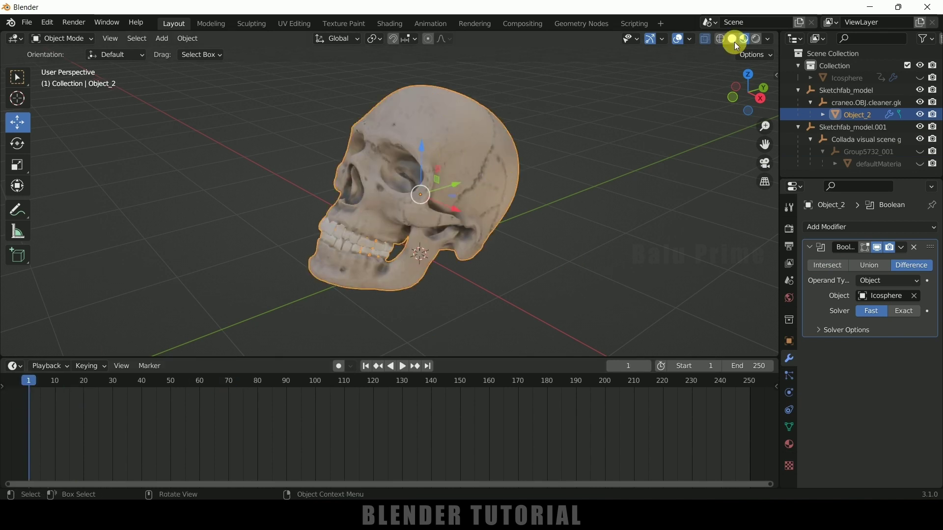
Switch the viewport to Solid shading with X-ray off and reselect the white skull
click(733, 38)
middle_drag(621, 206, 619, 220)
click(707, 43)
middle_drag(633, 162, 552, 164)
scroll(545, 206, down, 5)
click(552, 164)
click(426, 119)
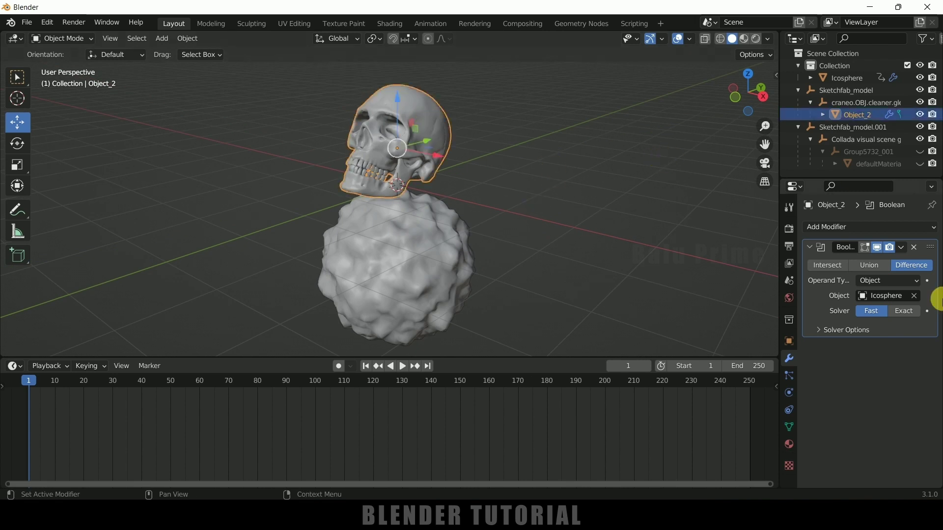
Add Dynamic Paint to the white skull as a Canvas
click(789, 392)
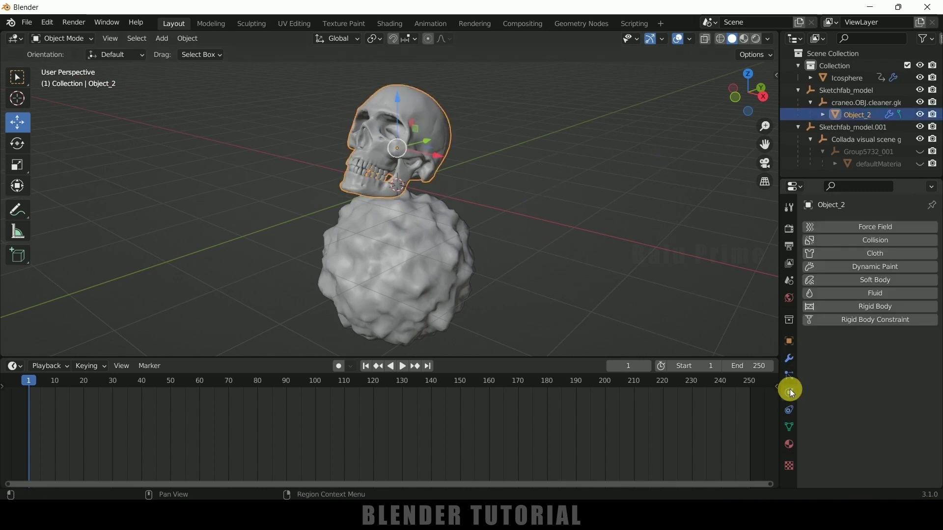
click(875, 268)
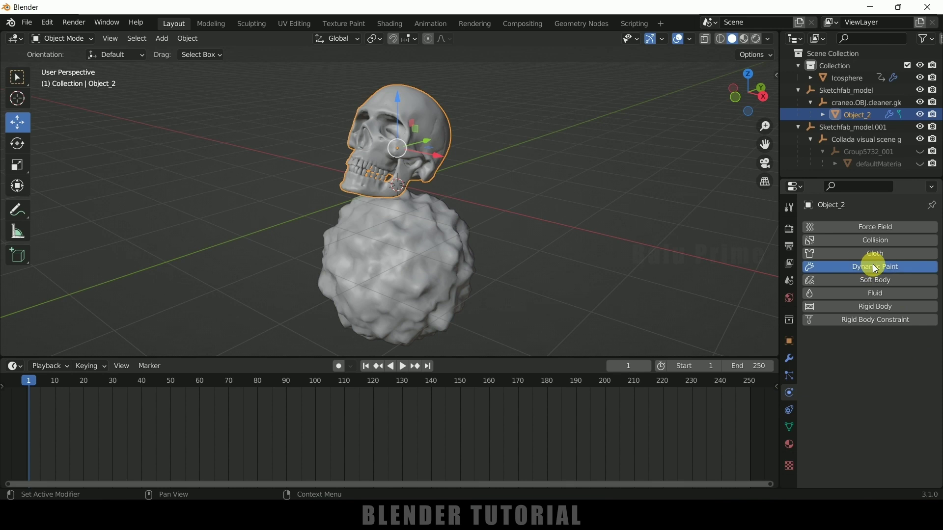
click(885, 358)
click(888, 373)
click(878, 392)
Enable Anti-Aliasing on the canvas surface and set its surface type to Weight
scroll(864, 408, down, 1)
scroll(858, 411, down, 5)
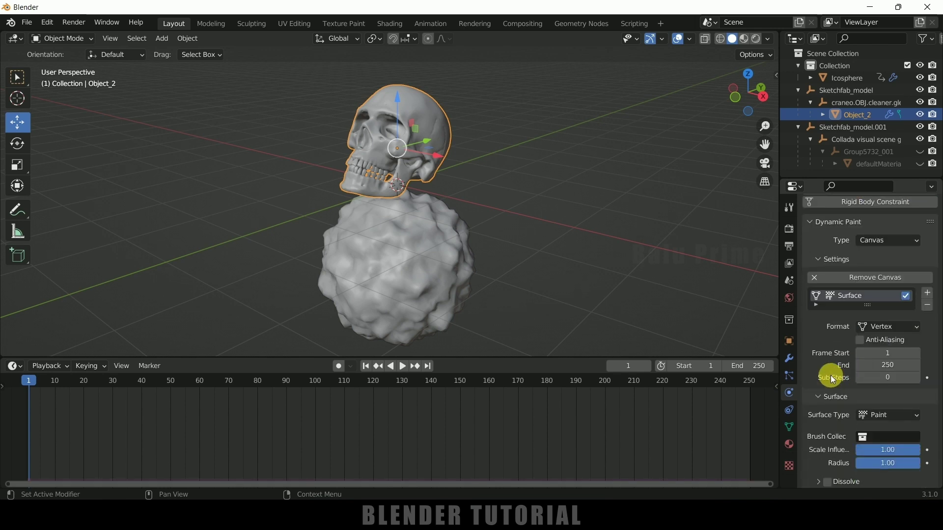
click(862, 341)
scroll(831, 340, down, 4)
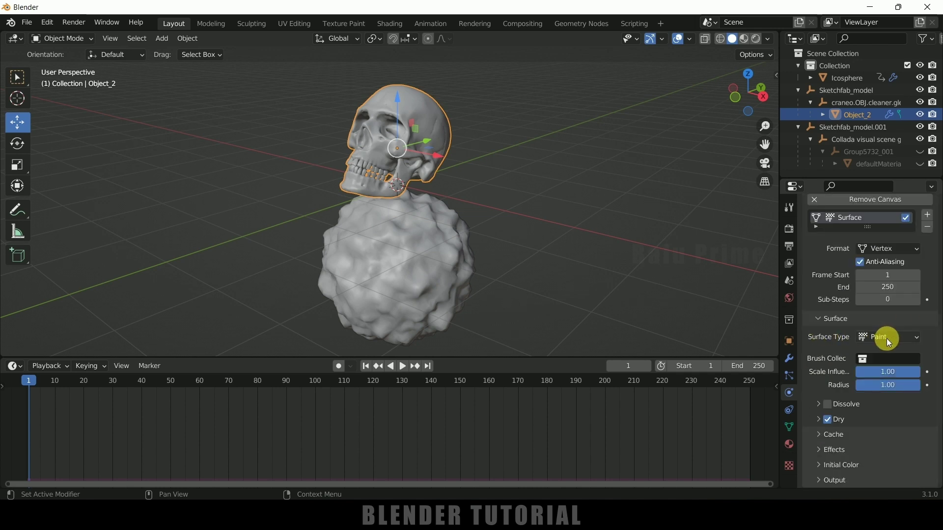
click(889, 340)
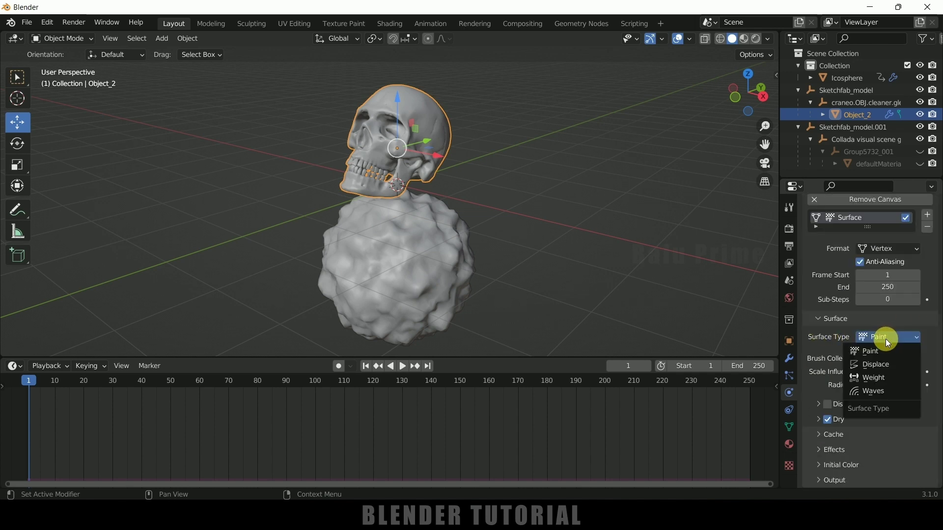
click(884, 378)
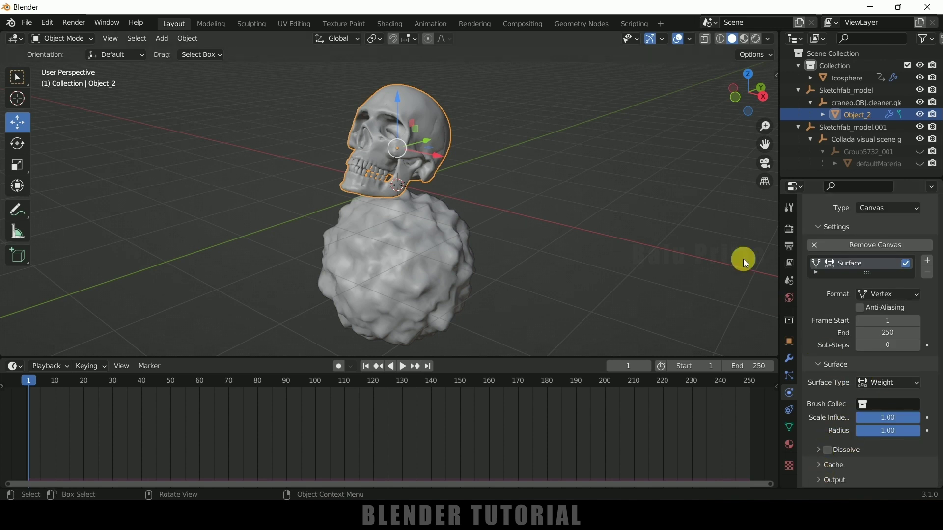
Make the Icosphere a Dynamic Paint Brush painting from Mesh Volume + Proximity
click(441, 266)
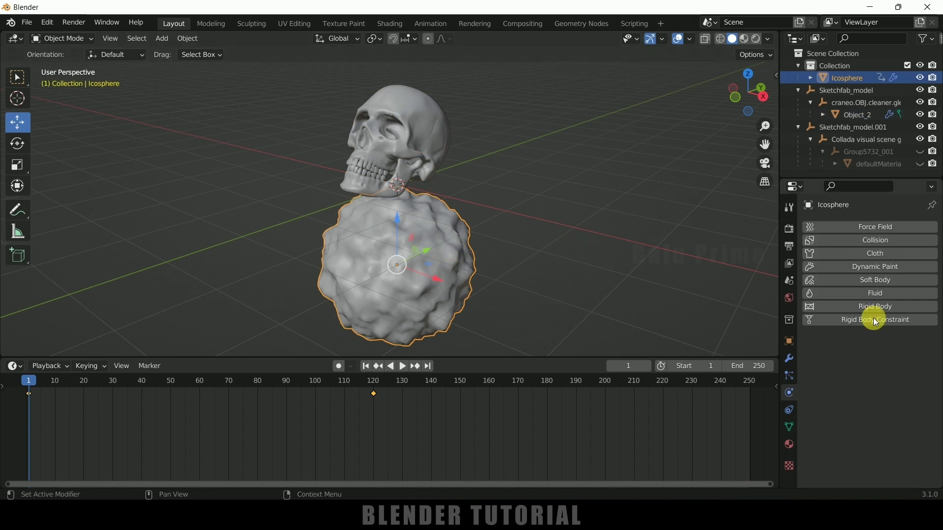
click(892, 268)
click(888, 358)
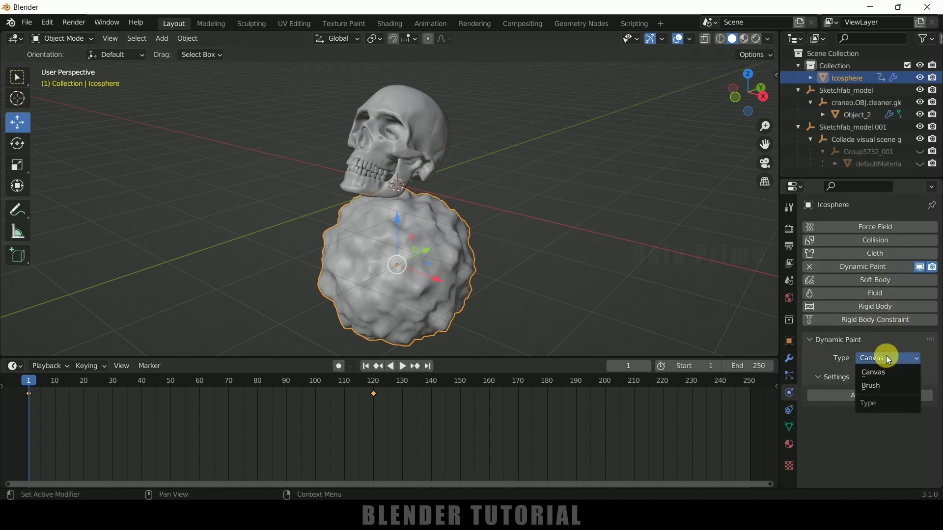
click(873, 387)
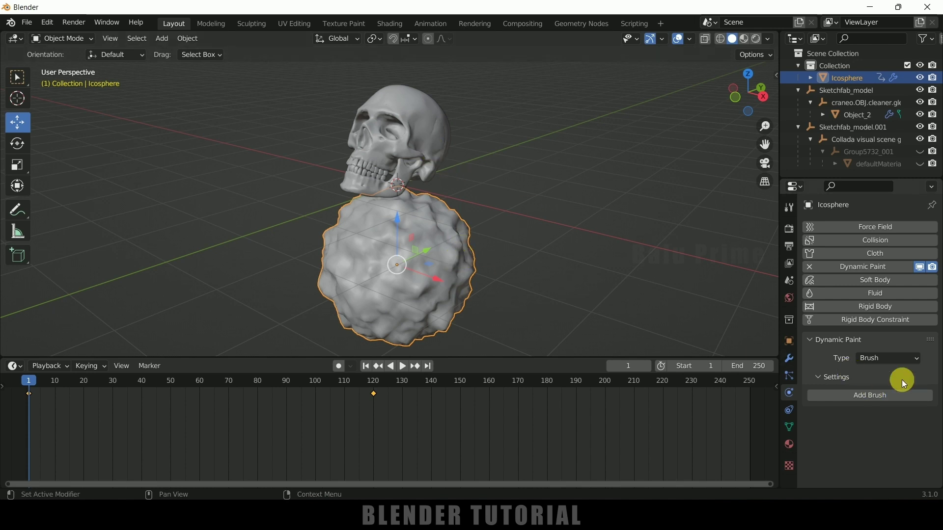
click(859, 393)
scroll(835, 401, down, 3)
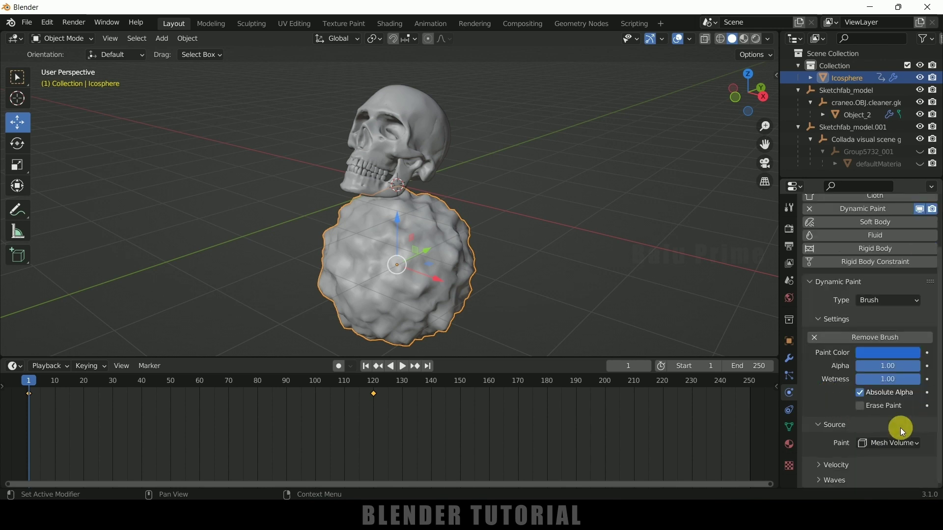
click(903, 444)
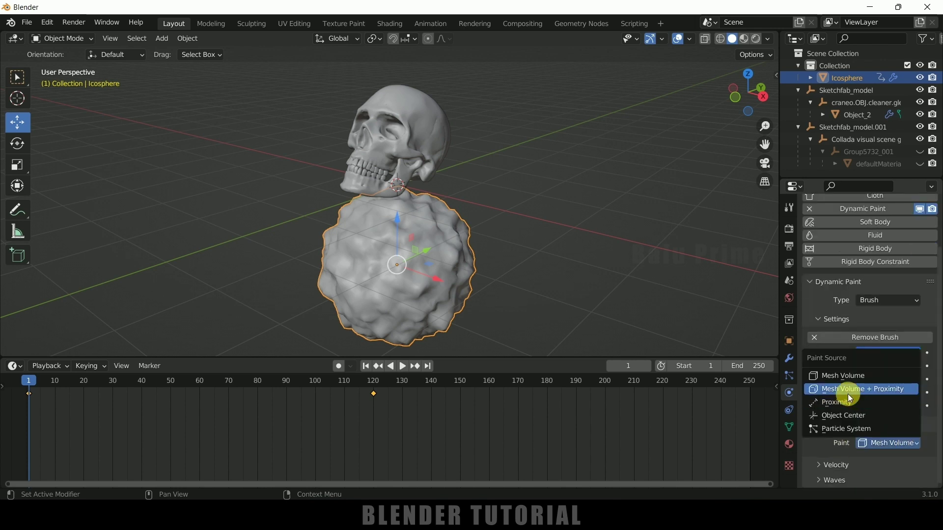
click(866, 388)
scroll(836, 407, down, 4)
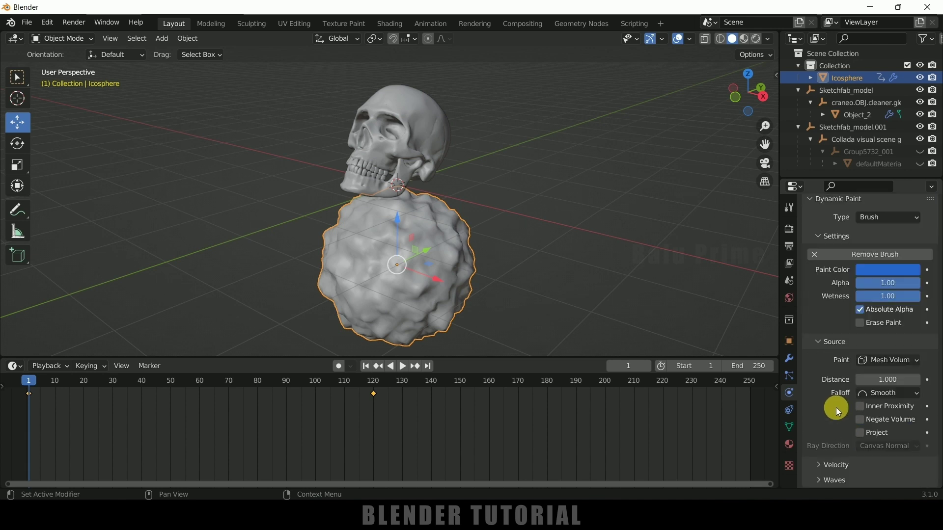
Expand the canvas Output settings and add a vertex group named Group to the skull
click(447, 107)
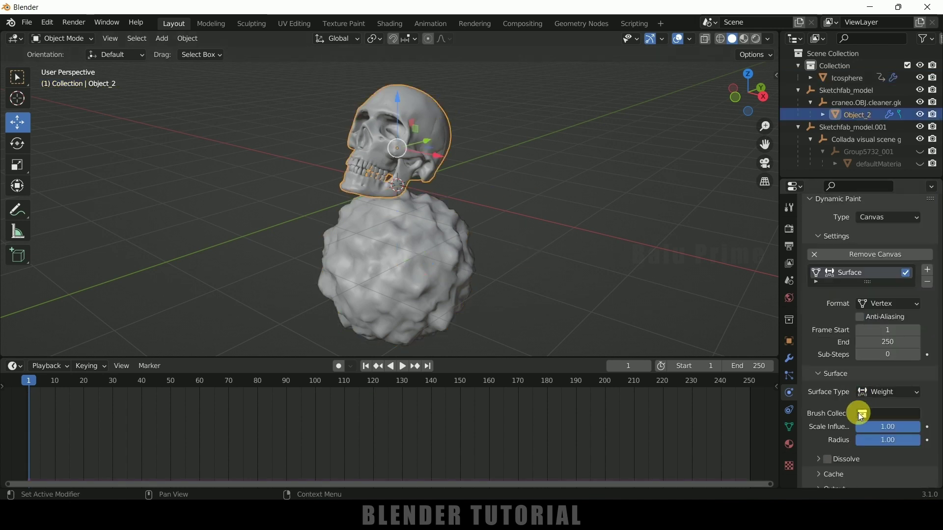
scroll(861, 407, down, 1)
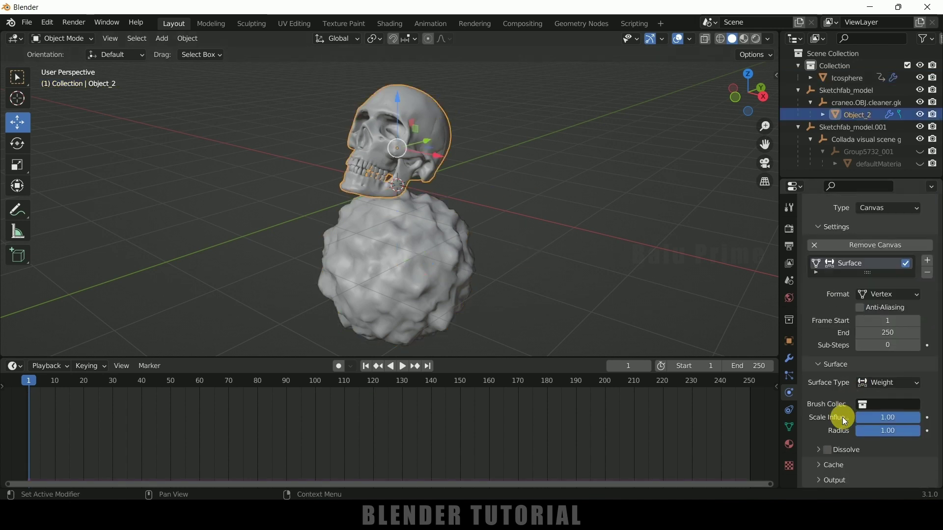
click(818, 478)
scroll(892, 471, down, 1)
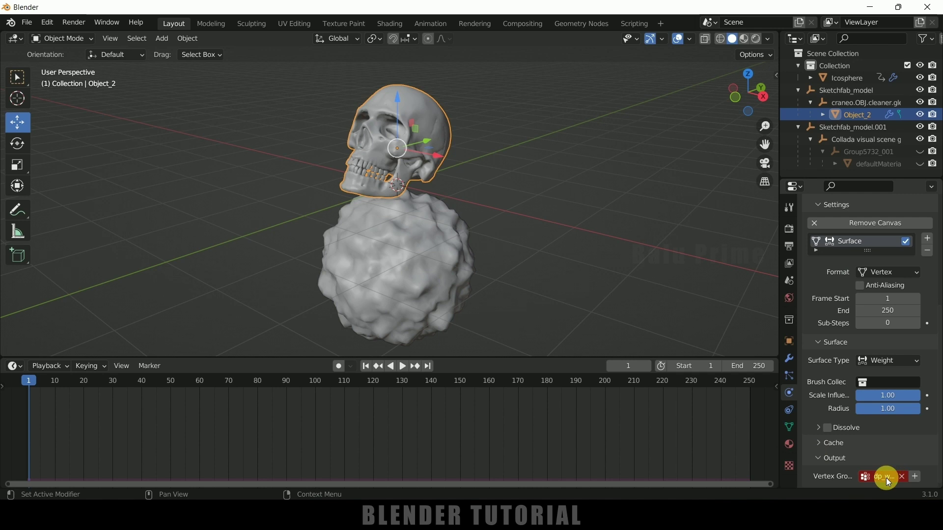
click(790, 426)
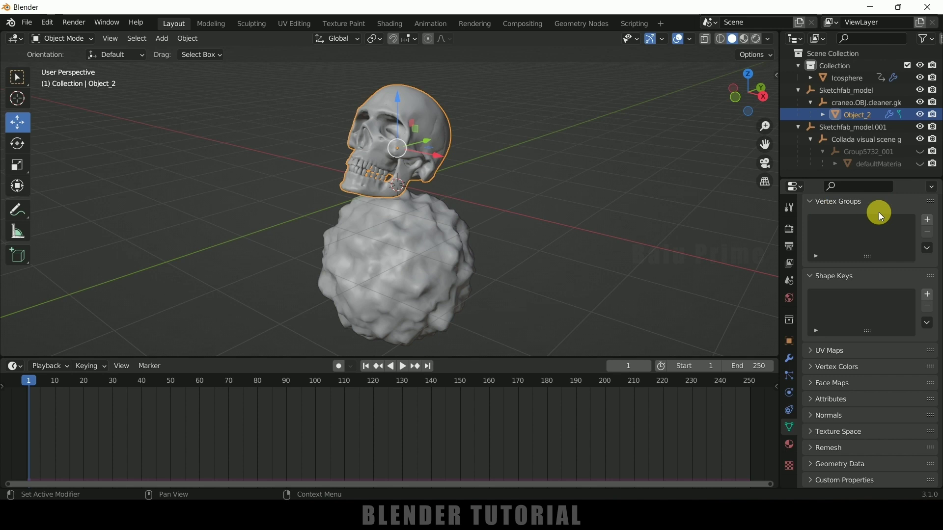
click(928, 221)
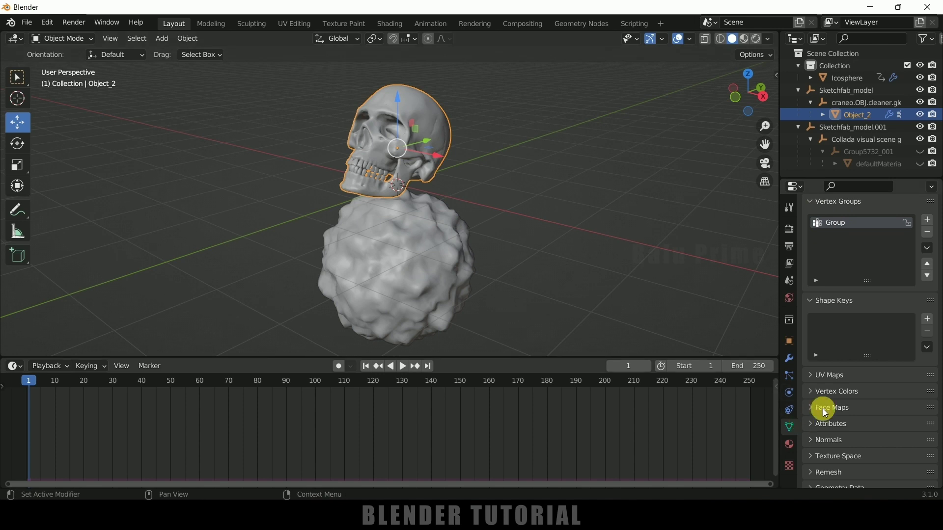
Set Group as the Dynamic Paint canvas output vertex group
click(790, 391)
scroll(820, 423, down, 5)
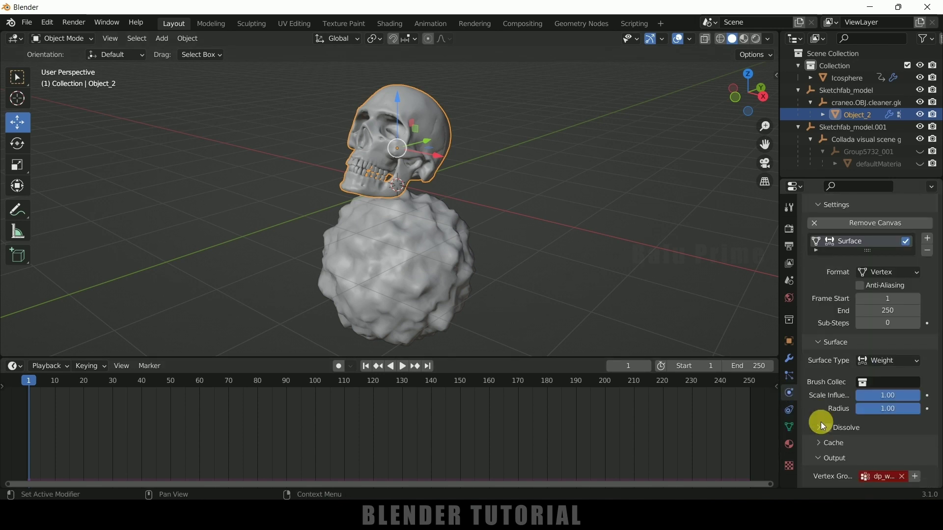
click(849, 482)
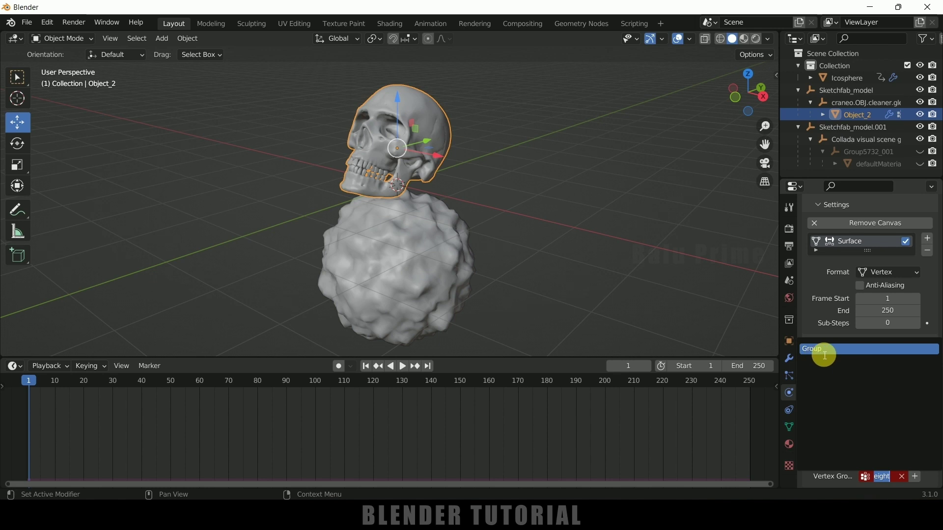
click(824, 349)
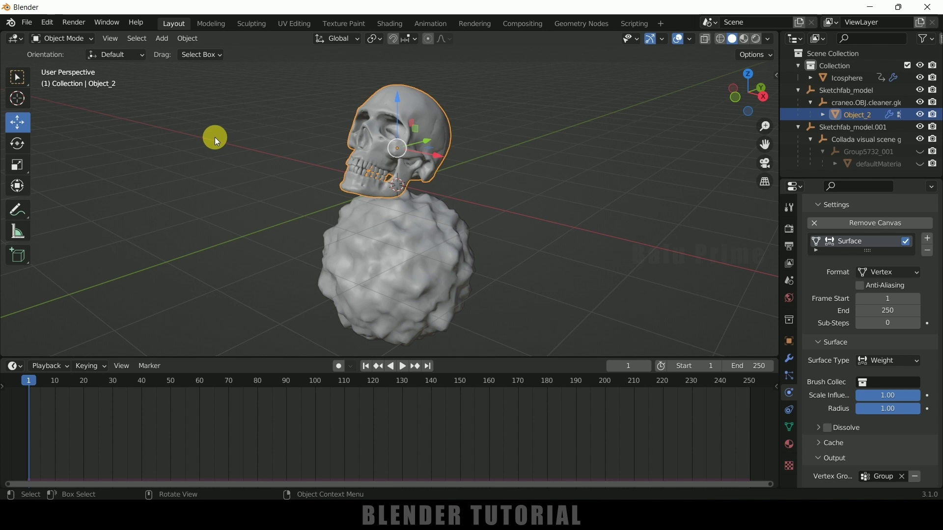
Preview the painted weights in Weight Paint mode with the Icosphere hidden
click(62, 39)
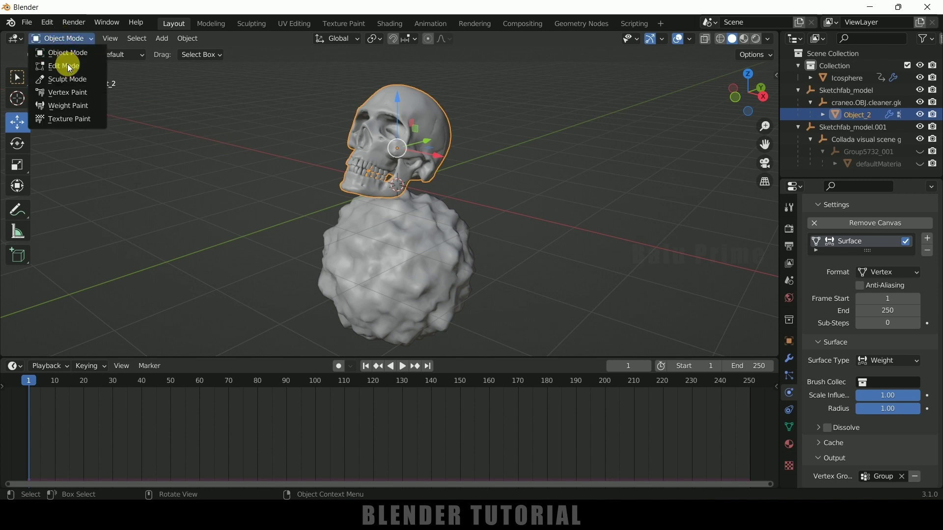
click(67, 105)
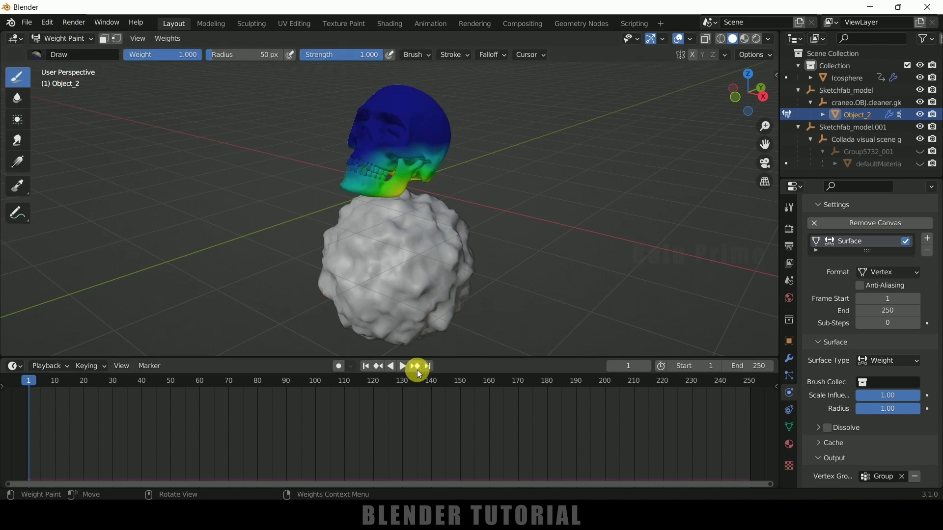
click(404, 366)
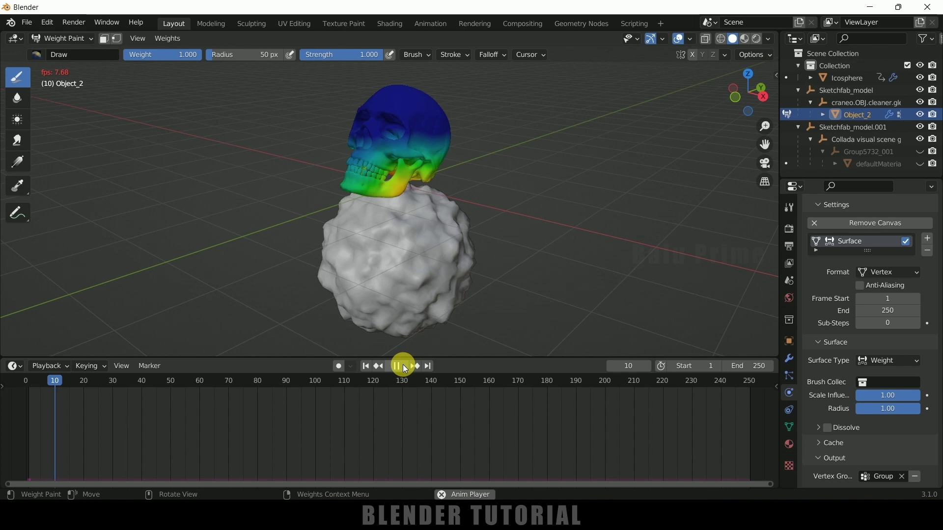
click(917, 80)
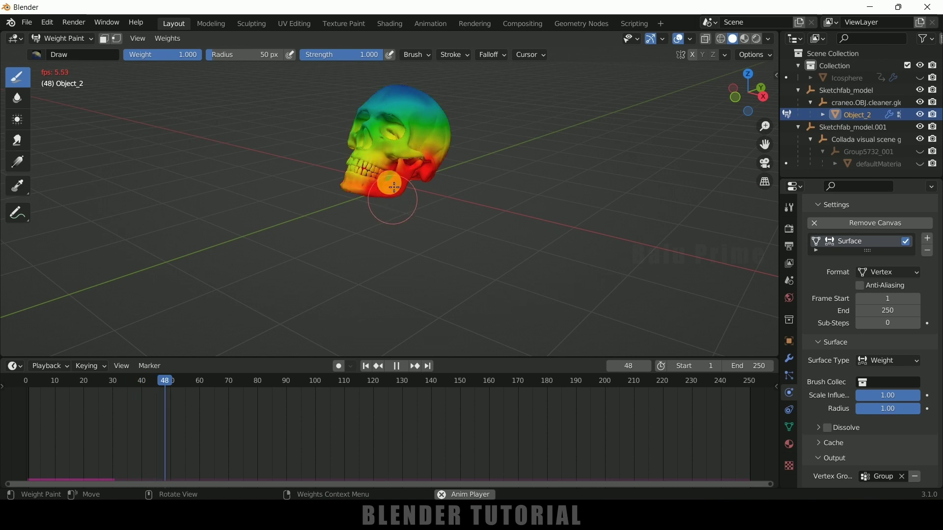
click(398, 367)
click(406, 158)
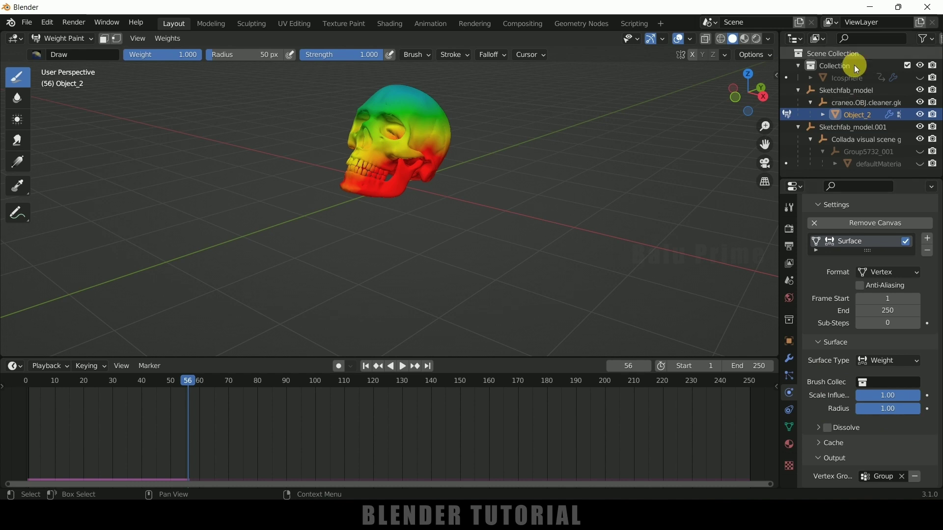
Set the canvas surface Radius to 0.19, replay to frame 83, and return to Object Mode
drag(895, 409, 858, 409)
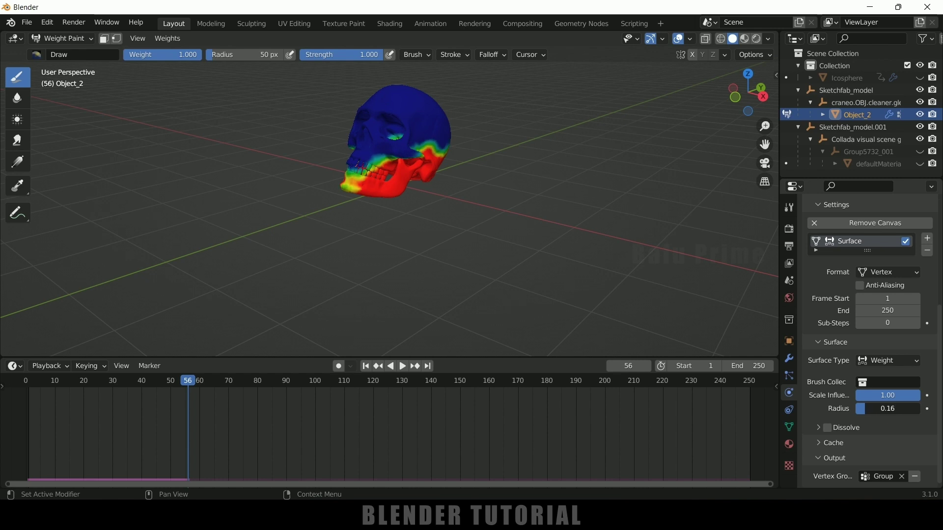
drag(860, 409, 862, 409)
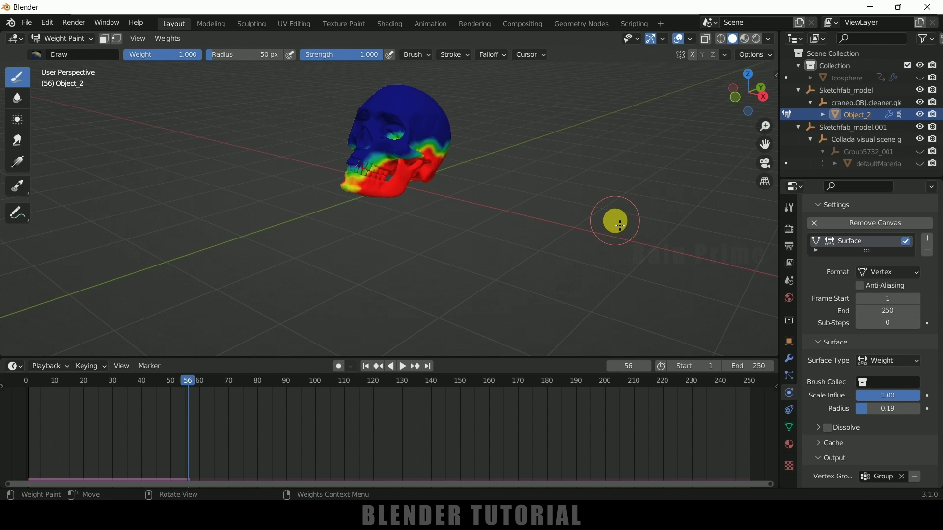
key(space)
mouse_move(560, 216)
mouse_down()
mouse_move(537, 211)
mouse_move(381, 129)
mouse_move(353, 165)
mouse_move(351, 188)
mouse_move(428, 144)
mouse_move(401, 158)
mouse_move(382, 151)
mouse_move(436, 138)
mouse_move(442, 126)
mouse_move(422, 128)
mouse_move(501, 119)
mouse_up()
key(space)
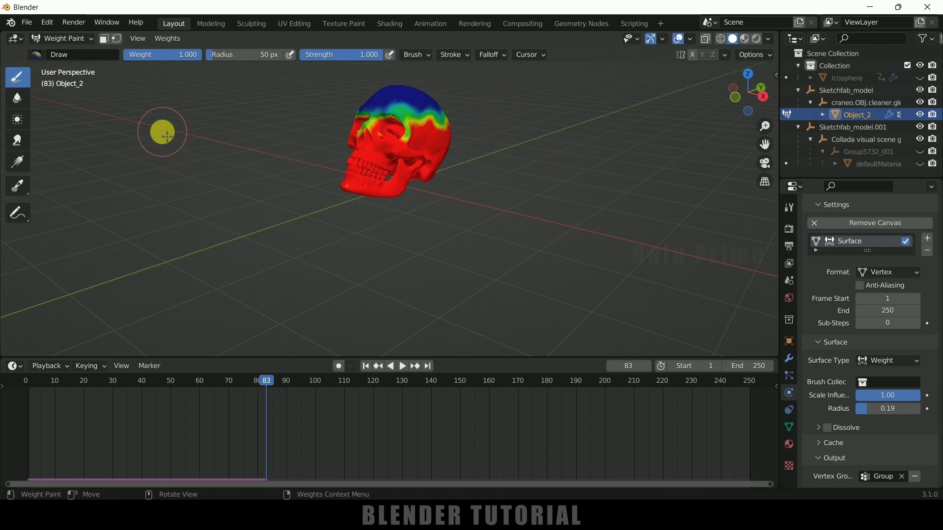
click(65, 38)
click(69, 53)
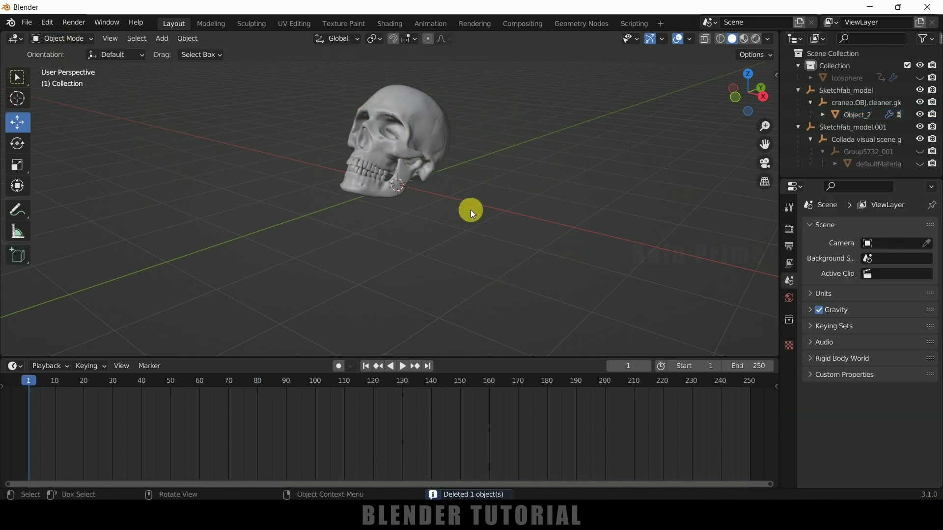
Duplicate the skull in place and rename the copy Object_2.001 to 'mask'
click(447, 138)
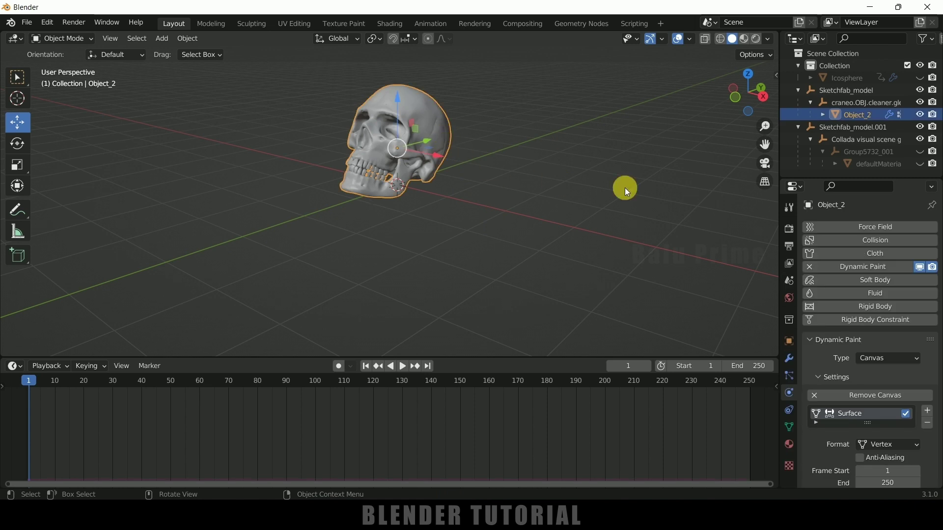
key(shift+d)
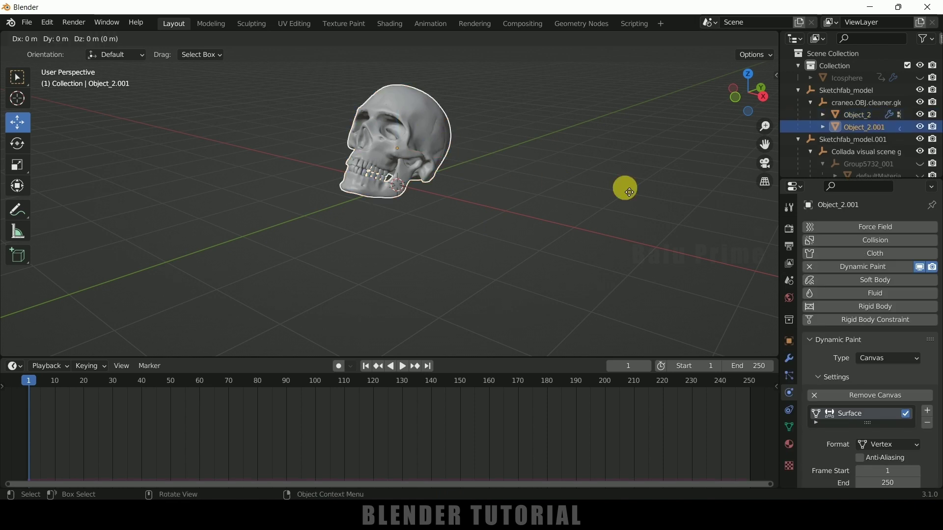
right_click(627, 191)
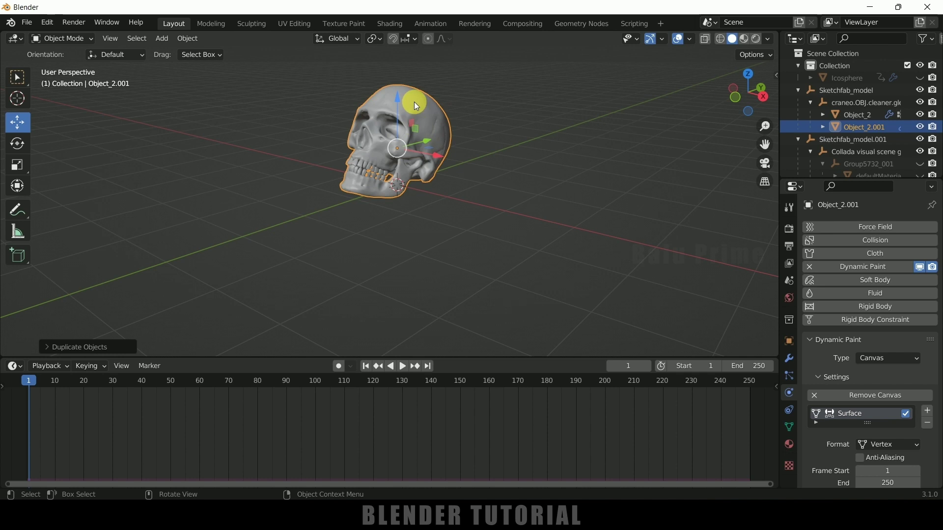
scroll(497, 169, up, 1)
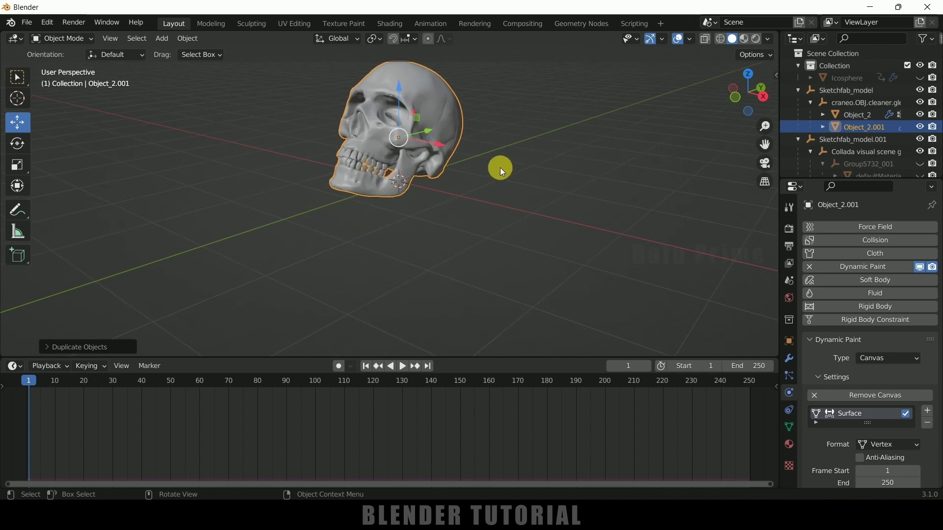
click(856, 128)
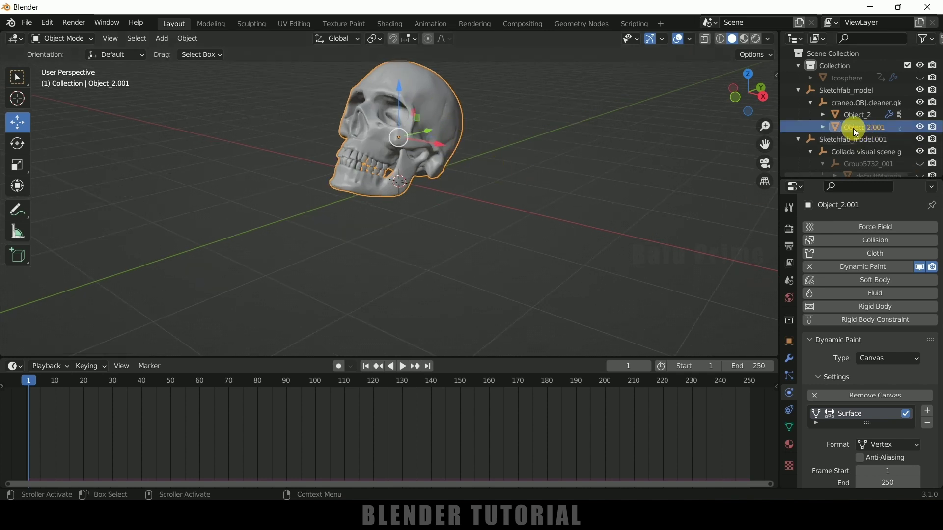
double_click(854, 129)
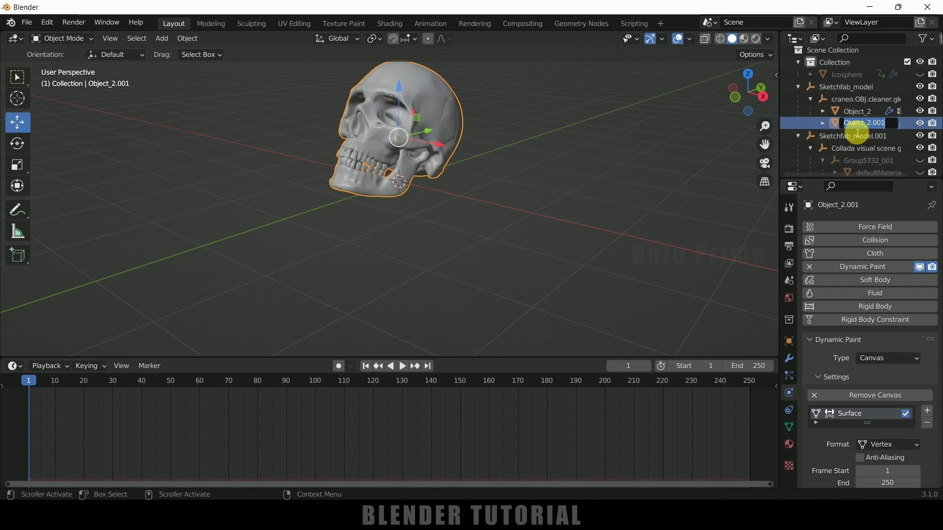
text(mask)
key(Return)
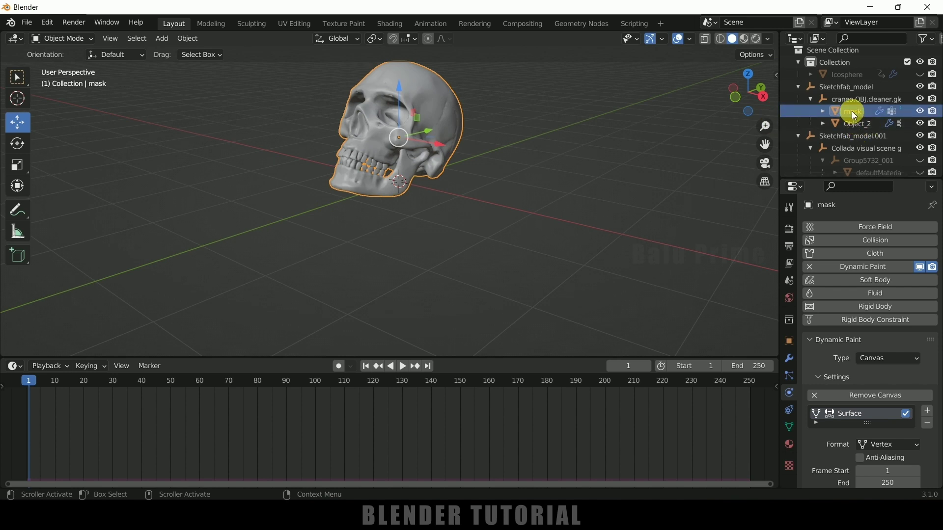
Add a Mask modifier to the mask object using vertex group Group
click(789, 360)
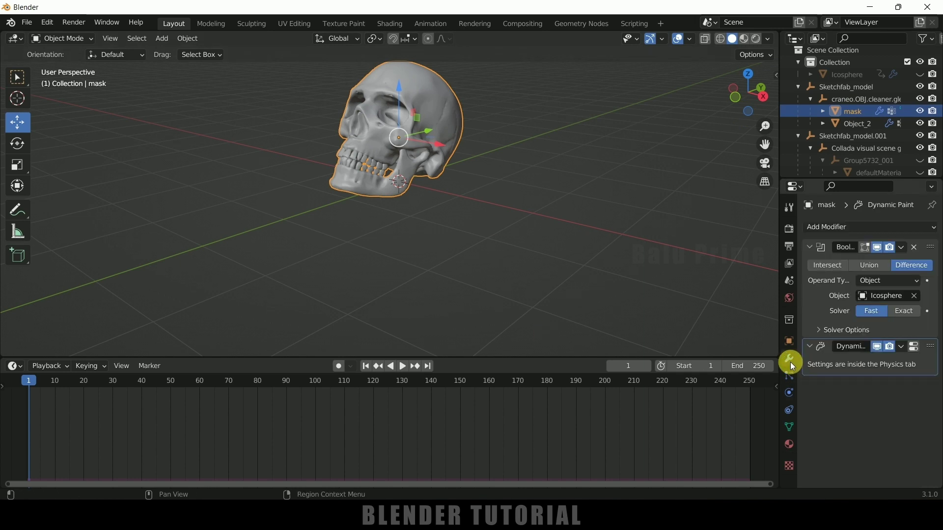
click(838, 227)
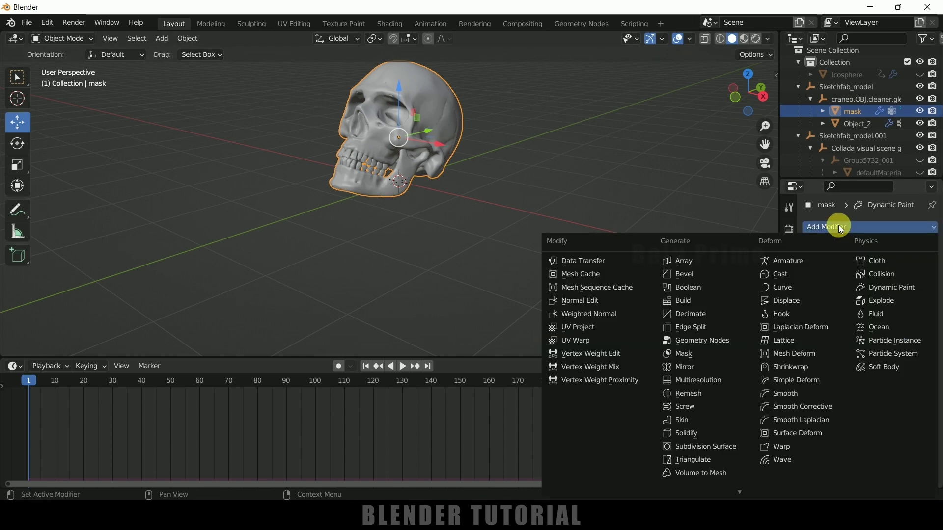
click(685, 354)
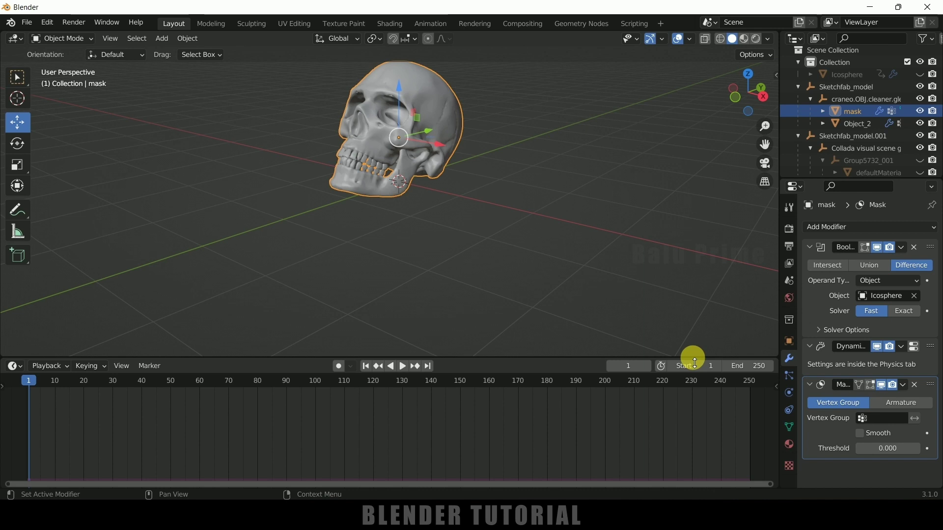
click(884, 419)
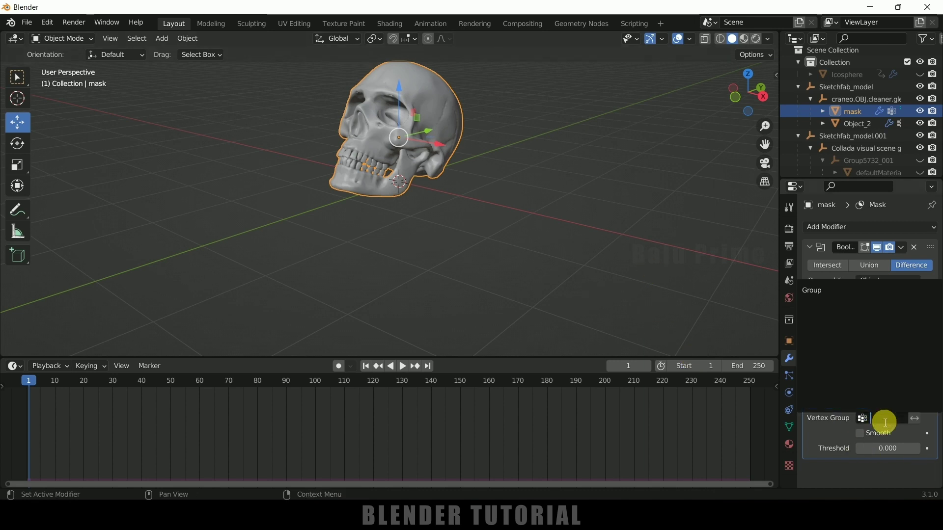
click(843, 291)
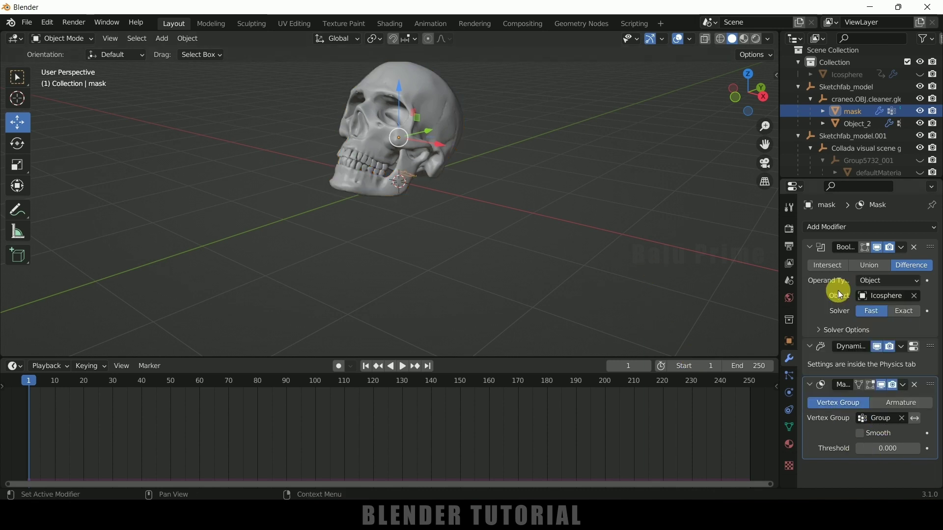
Hide Object_2, check the mask at frames 48, 80, 95 and 17, then show Particles settings
click(922, 124)
click(167, 388)
middle_drag(363, 211, 442, 275)
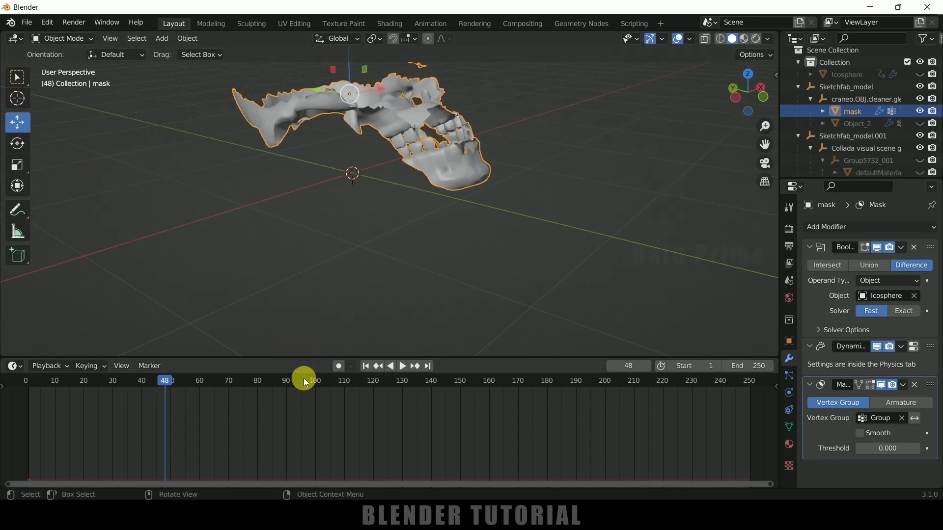
click(257, 379)
middle_drag(344, 246, 419, 111)
middle_drag(396, 202, 432, 266)
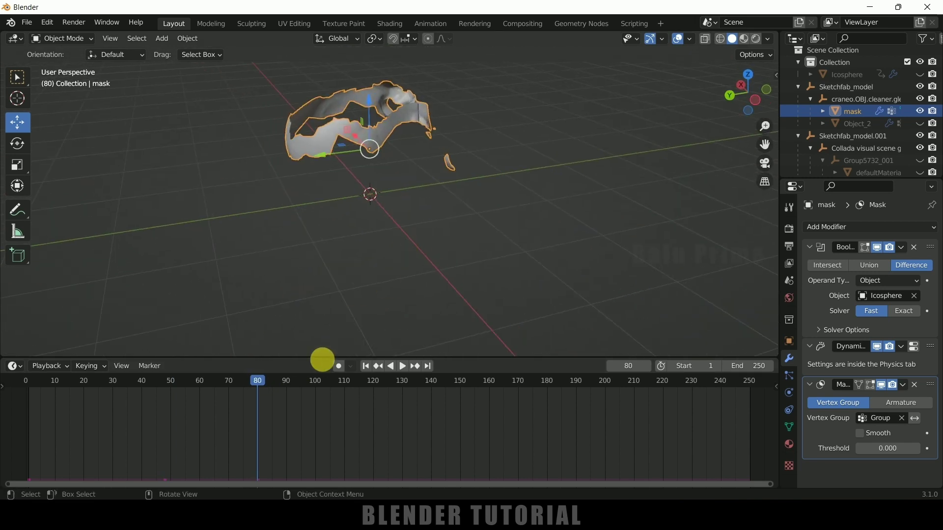
click(302, 384)
click(75, 381)
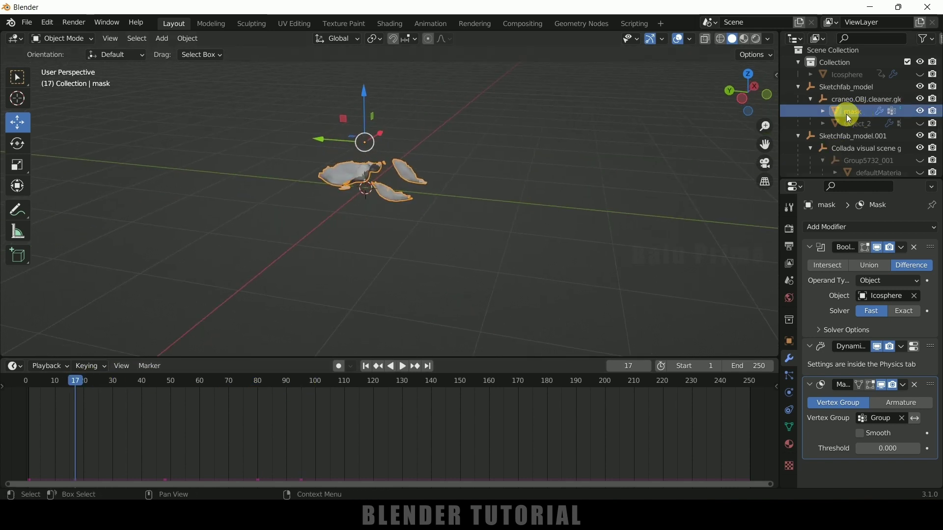
click(790, 376)
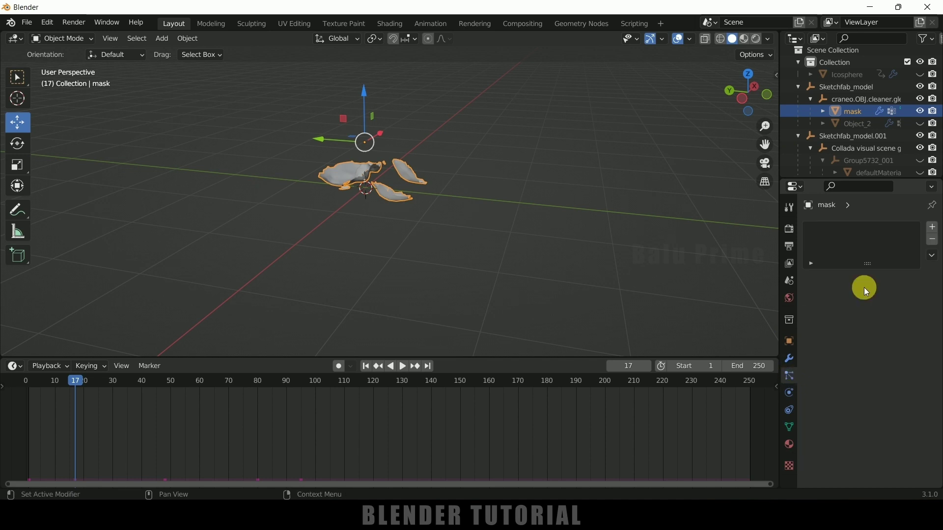
Add a particle system to the mask object and preview it from the first frame
click(934, 227)
middle_drag(613, 225, 466, 224)
click(406, 367)
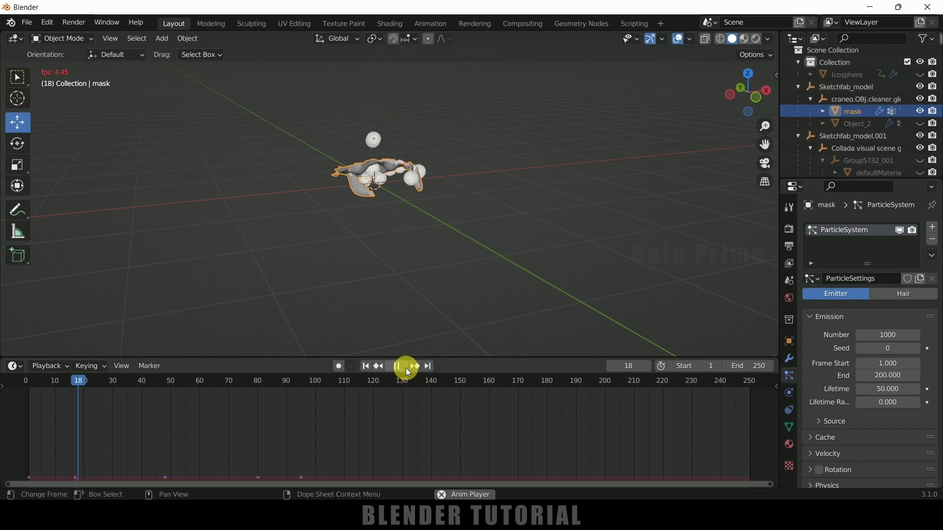
click(403, 367)
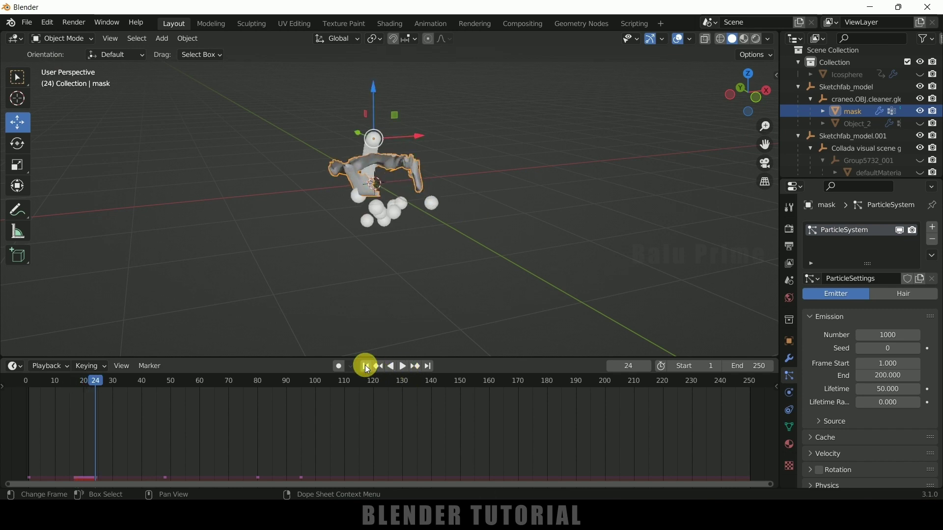
click(367, 367)
Enable Use Modifier Stack under Source and replay the particle emission
scroll(805, 367, down, 3)
click(813, 363)
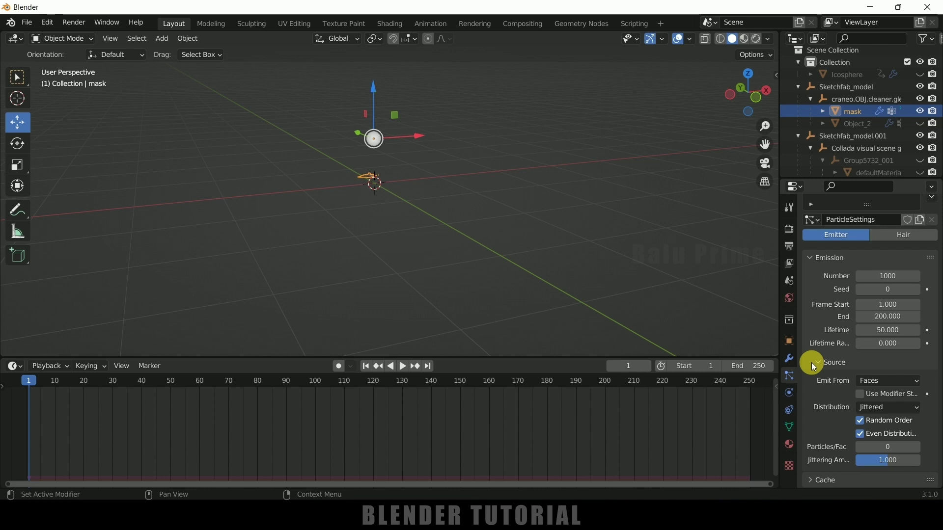
scroll(813, 367, down, 4)
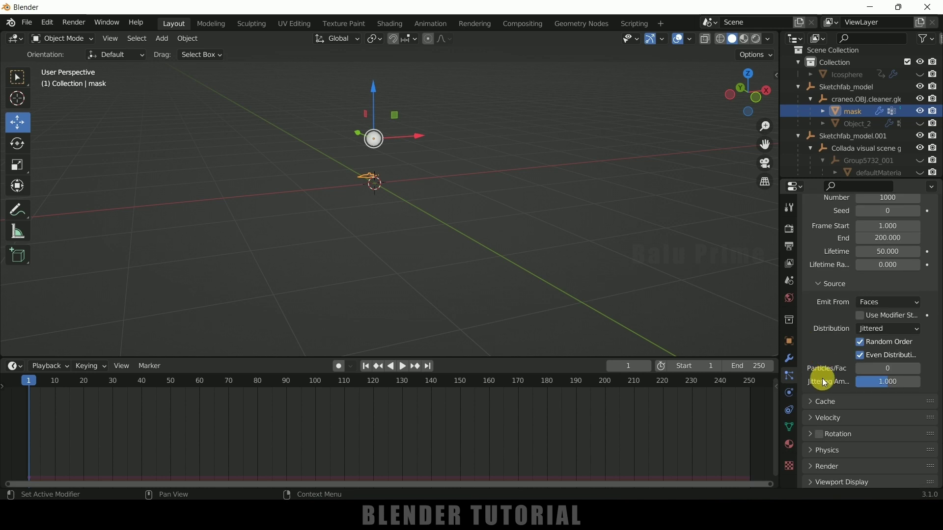
click(861, 315)
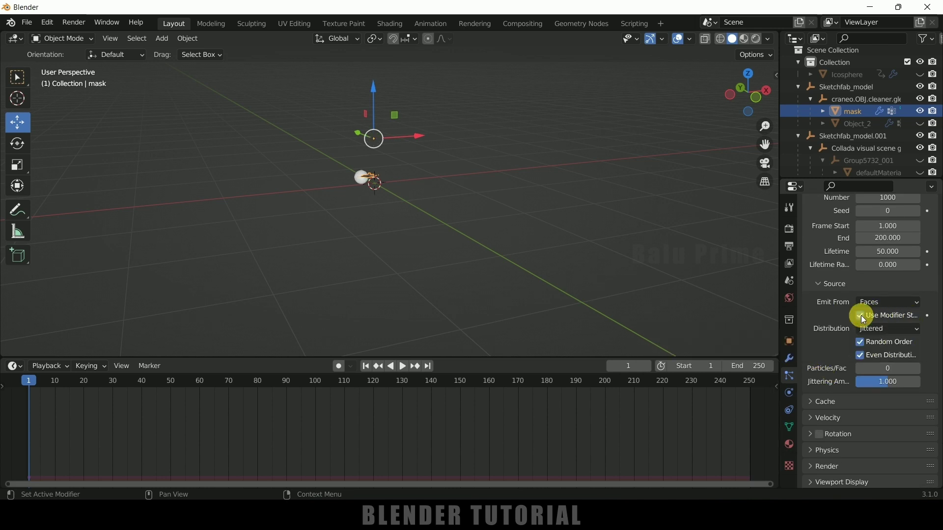
click(405, 367)
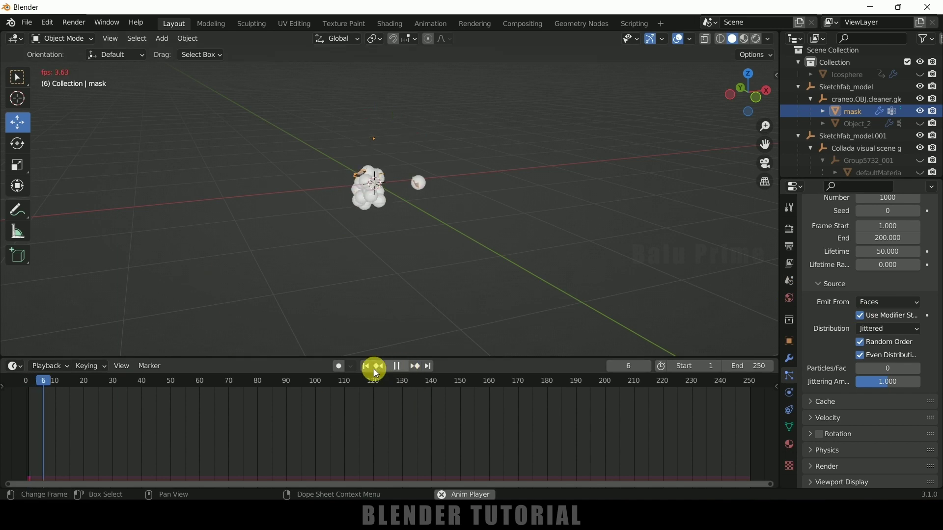
key(Escape)
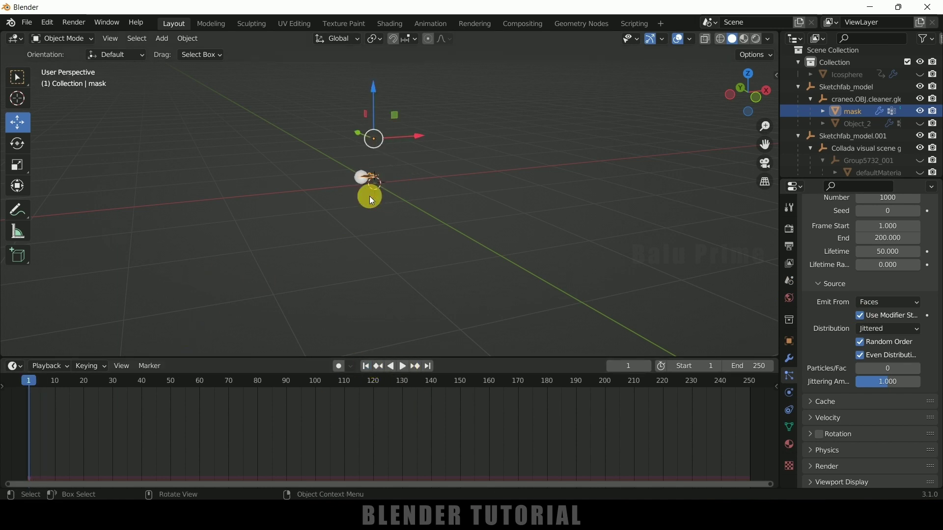
Inspect the particles at frame 10, return to frame 1, and select the Icosphere
middle_drag(360, 180, 365, 129)
click(327, 130)
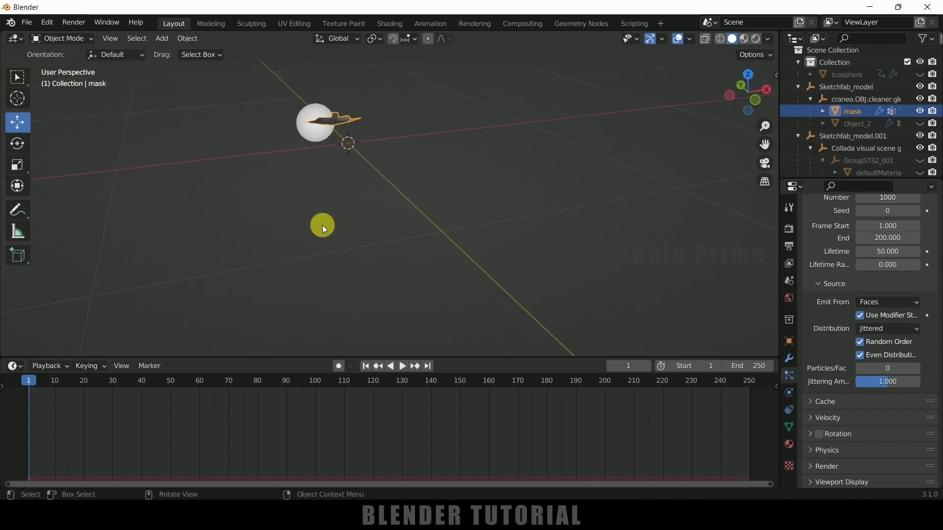
middle_drag(333, 210, 351, 226)
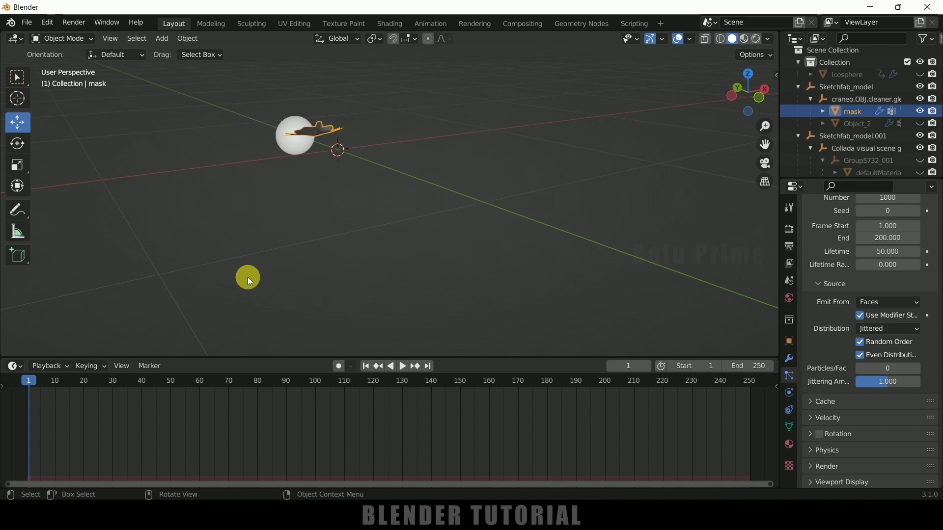
scroll(250, 277, down, 4)
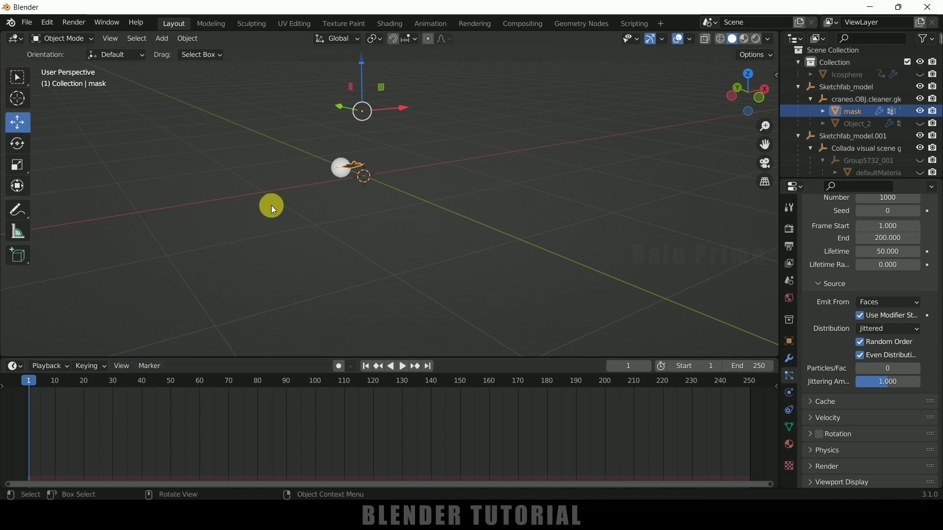
click(55, 382)
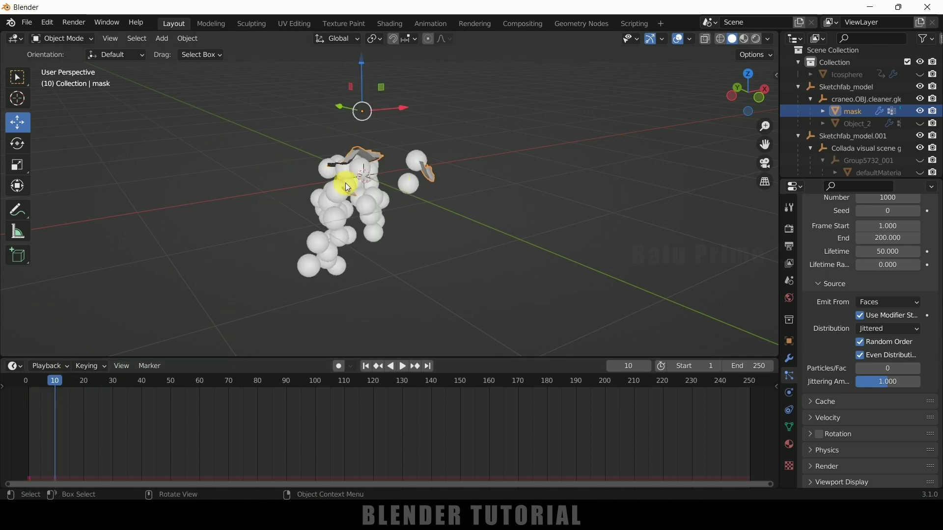
scroll(859, 252, up, 6)
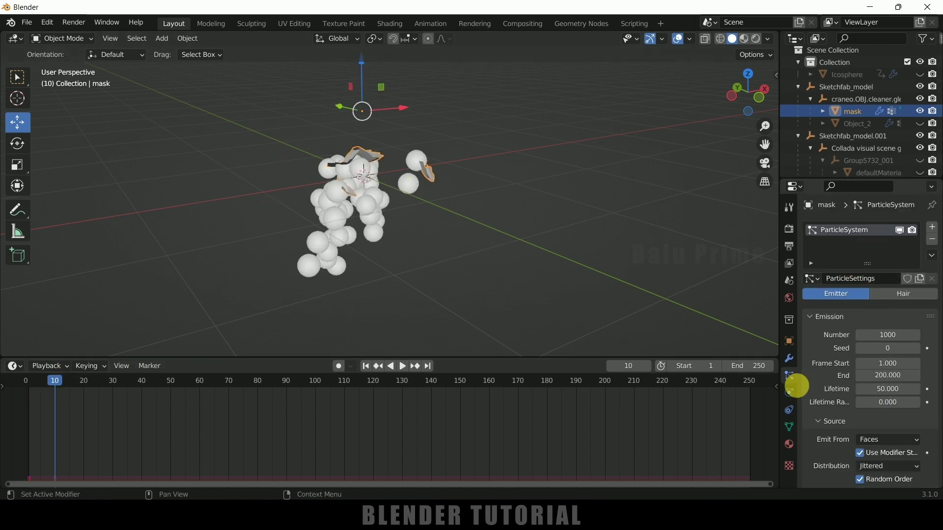
scroll(835, 370, down, 2)
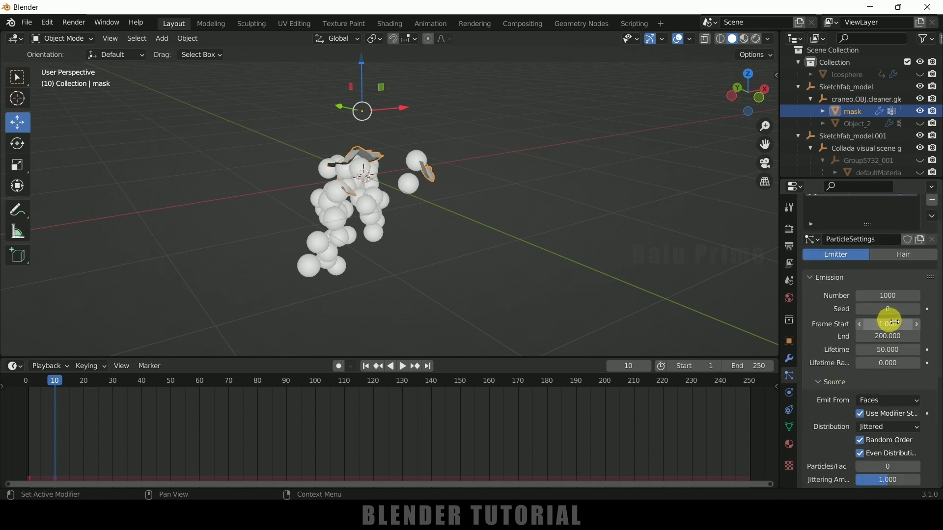
key(shift+Left)
click(351, 165)
scroll(378, 158, up, 4)
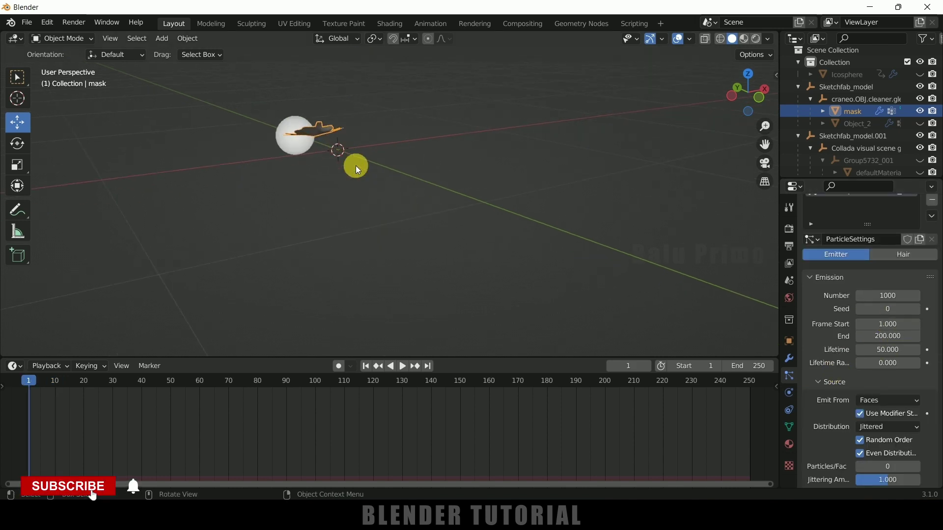
scroll(352, 191, down, 6)
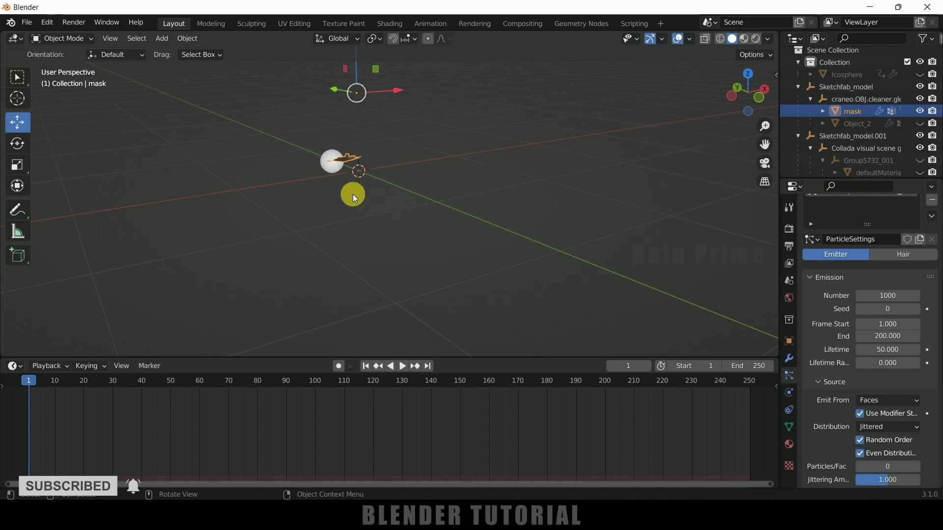
click(855, 75)
scroll(505, 139, down, 1)
Unhide the Icosphere, move it down along Z and keyframe its new location
click(921, 75)
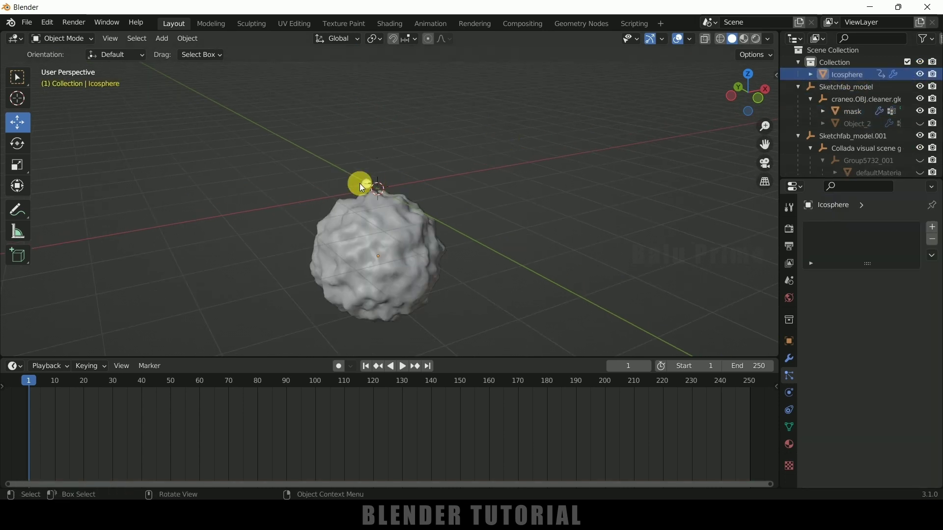
click(404, 212)
drag(379, 205, 444, 194)
key(i)
click(444, 192)
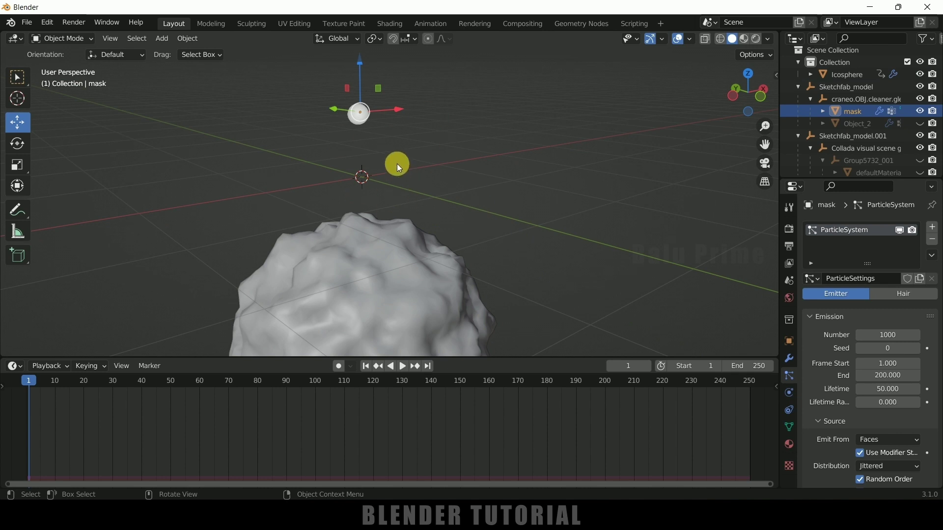
Play the animation to check the reveal, then stop and settle on frame 12
click(404, 366)
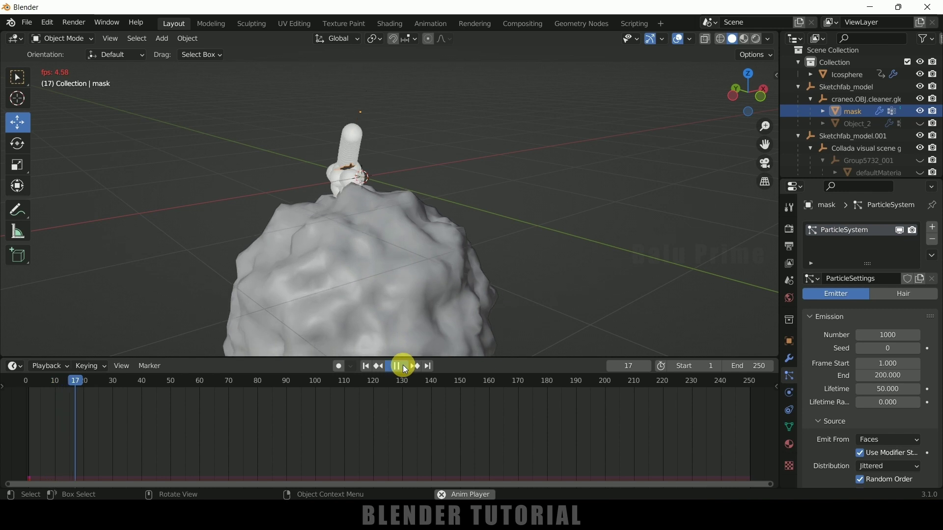
click(404, 367)
scroll(391, 179, up, 3)
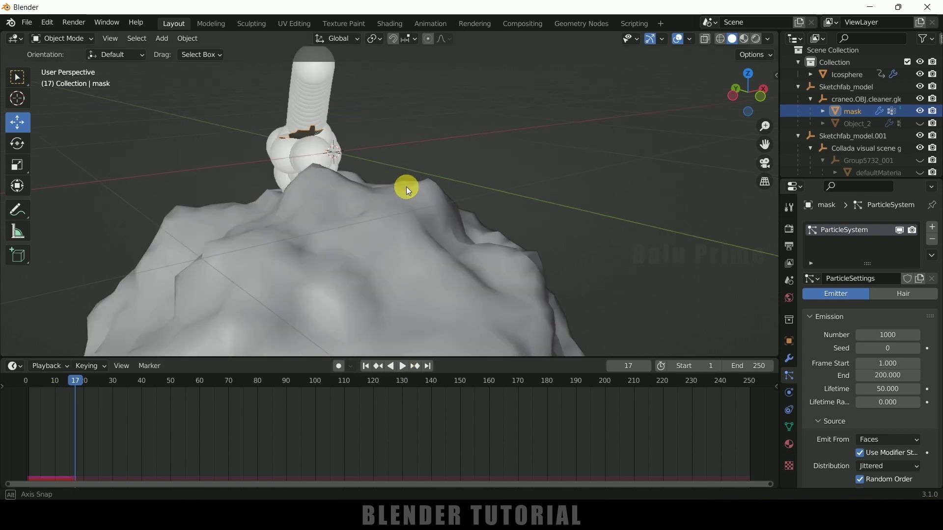
middle_drag(383, 181, 461, 192)
key(Left)
key(Left)
key(Left)
key(Left)
key(Left)
key(Left)
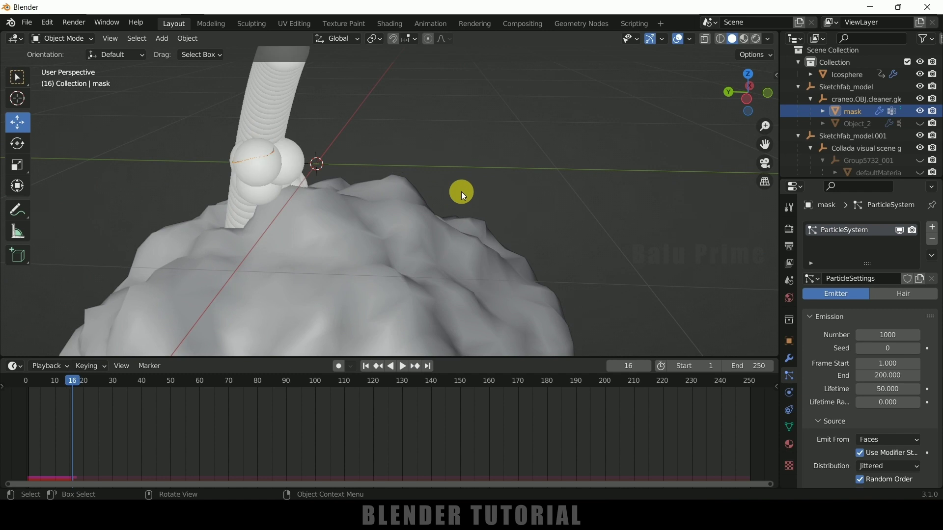
key(Right)
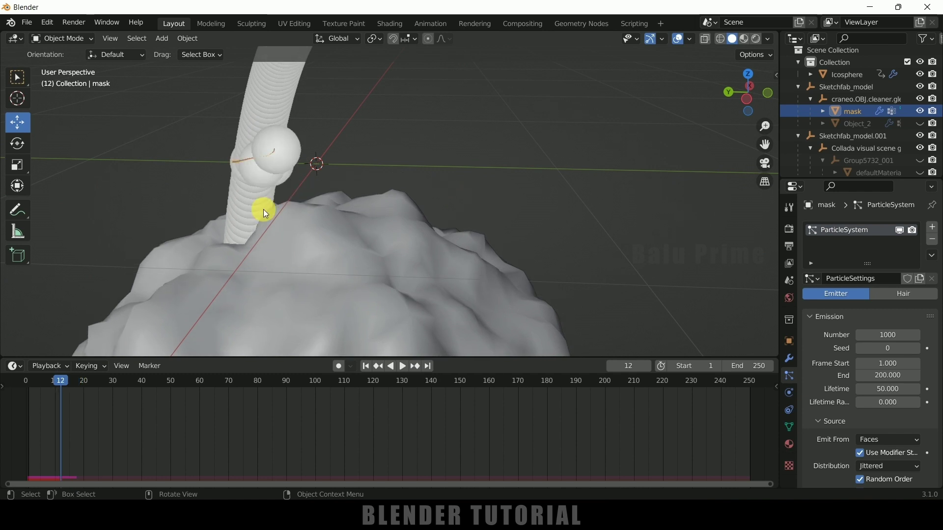
middle_drag(446, 264, 304, 305)
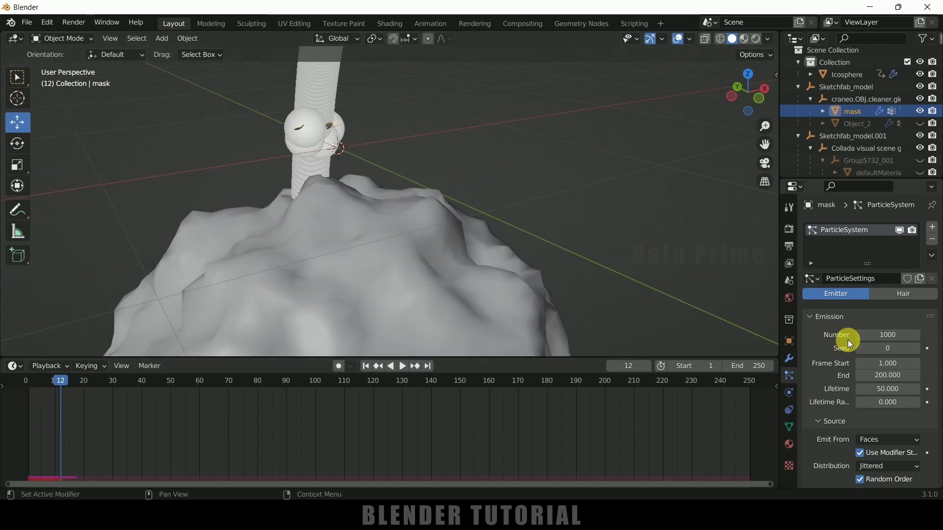
Set the mask's particle emission Frame Start to 12
click(896, 367)
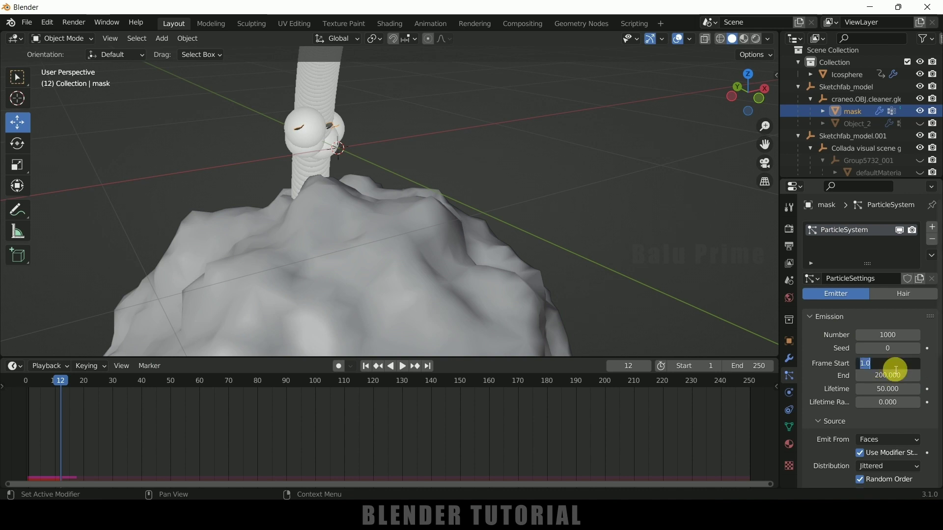
text(12)
key(Return)
scroll(443, 185, down, 4)
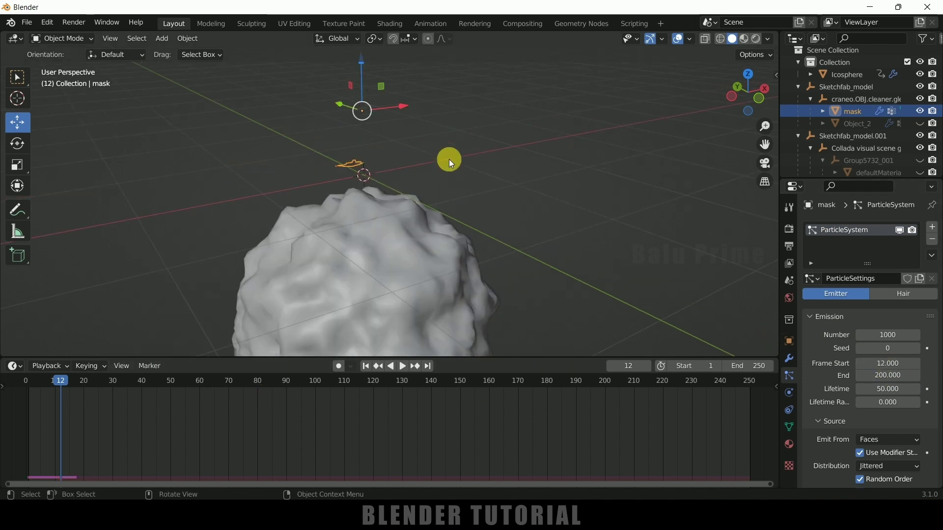
scroll(487, 177, down, 3)
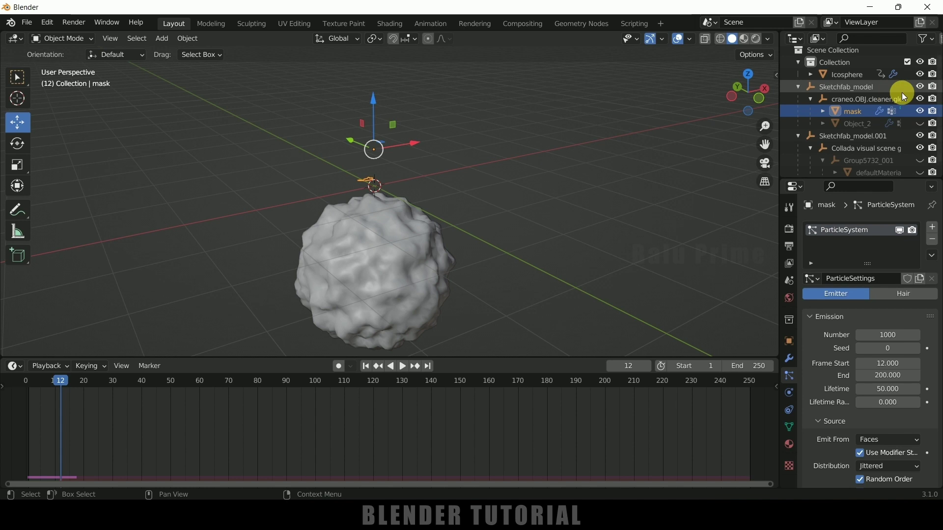
Hide the Icosphere and scrub ahead to watch the particles falling
click(921, 75)
drag(221, 381, 313, 381)
scroll(538, 155, up, 3)
middle_drag(539, 154, 423, 208)
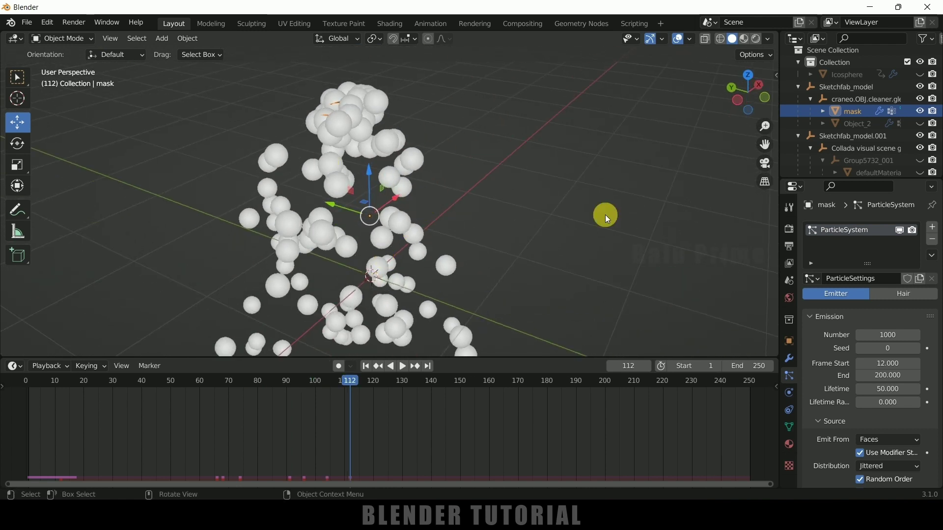
Set particle emission End to 112, Lifetime to 7 and Lifetime Random to 1
click(884, 376)
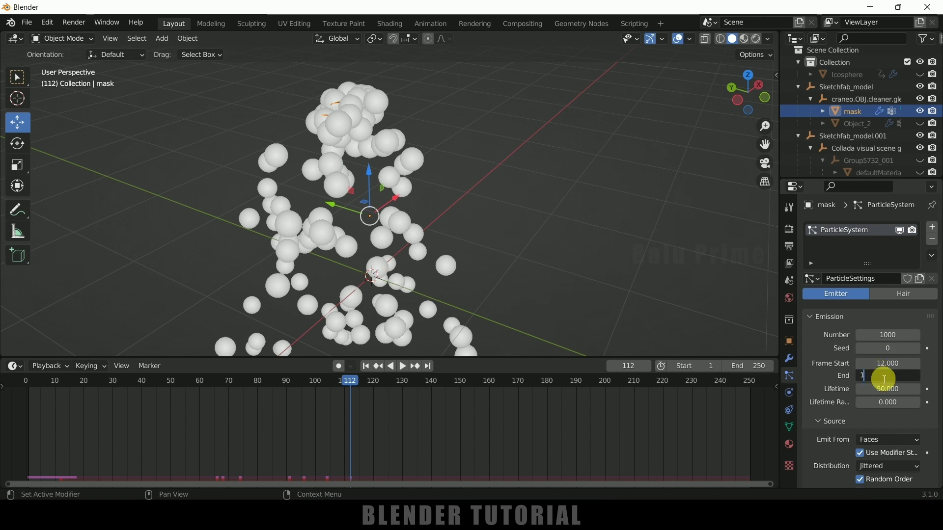
key(Return)
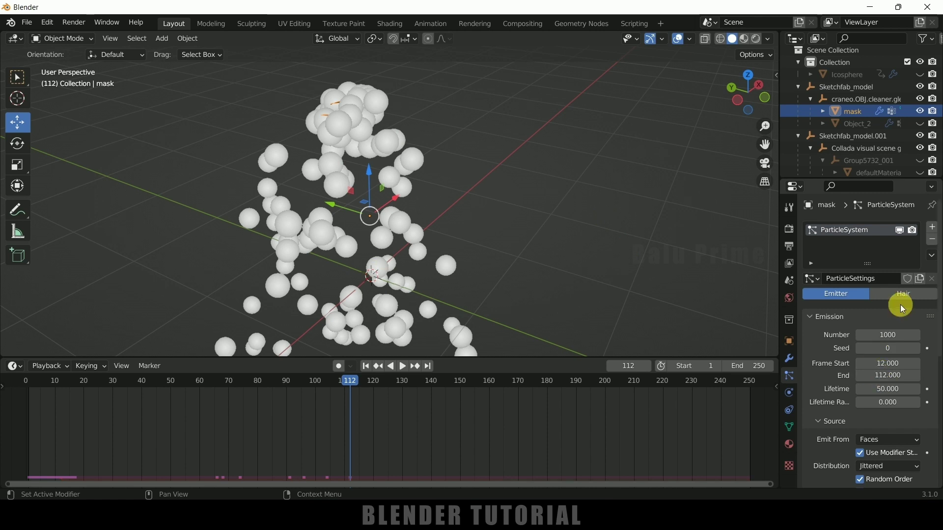
click(899, 392)
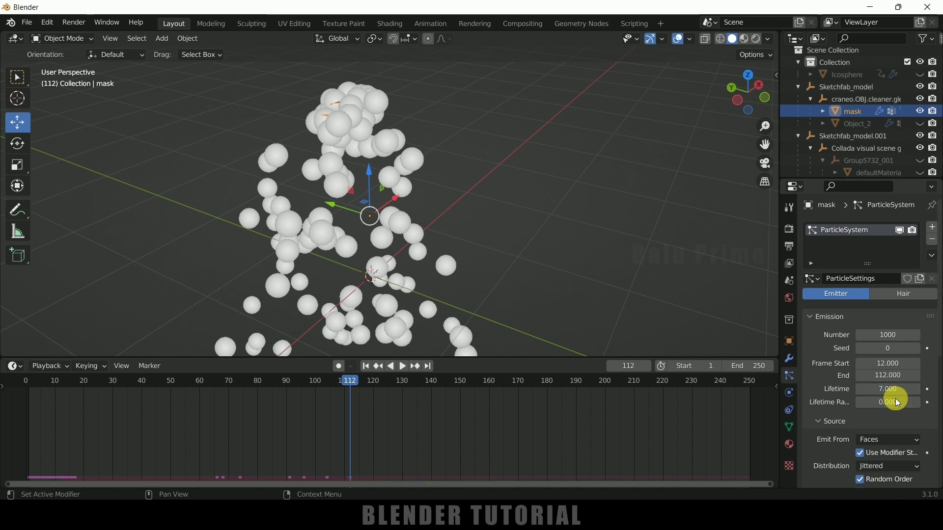
click(897, 402)
text(1)
key(Return)
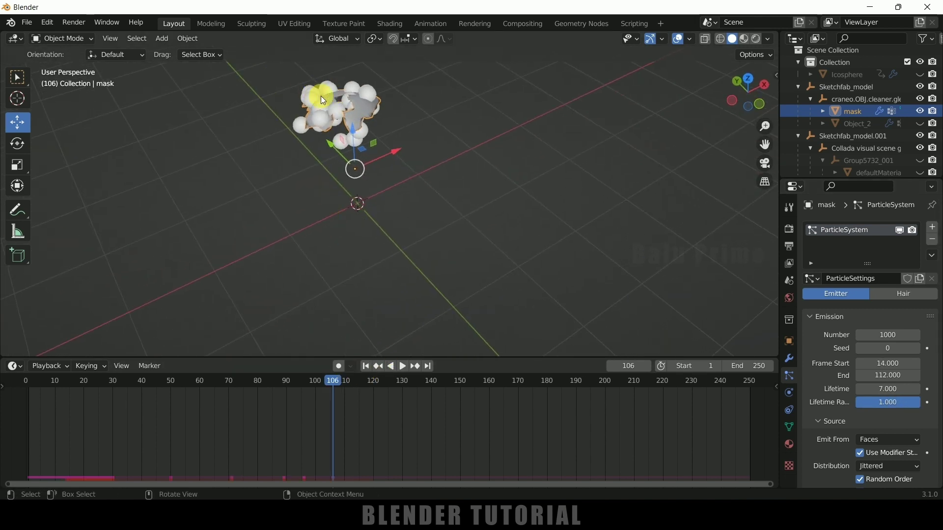
middle_drag(307, 96, 132, 72)
Add an Ico Sphere mesh and move it off to the upper left
click(161, 39)
mouse_move(179, 52)
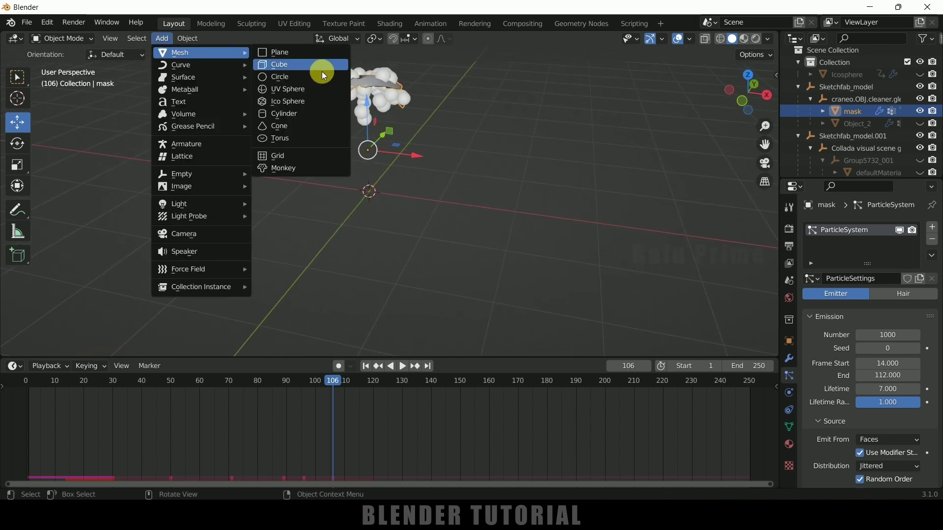
click(290, 101)
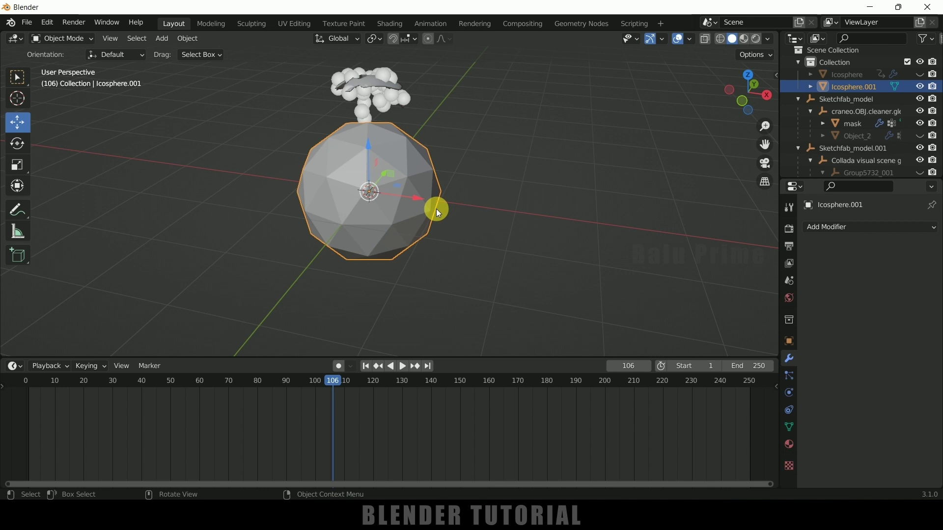
scroll(437, 209, down, 3)
drag(417, 201, 131, 152)
scroll(199, 211, down, 1)
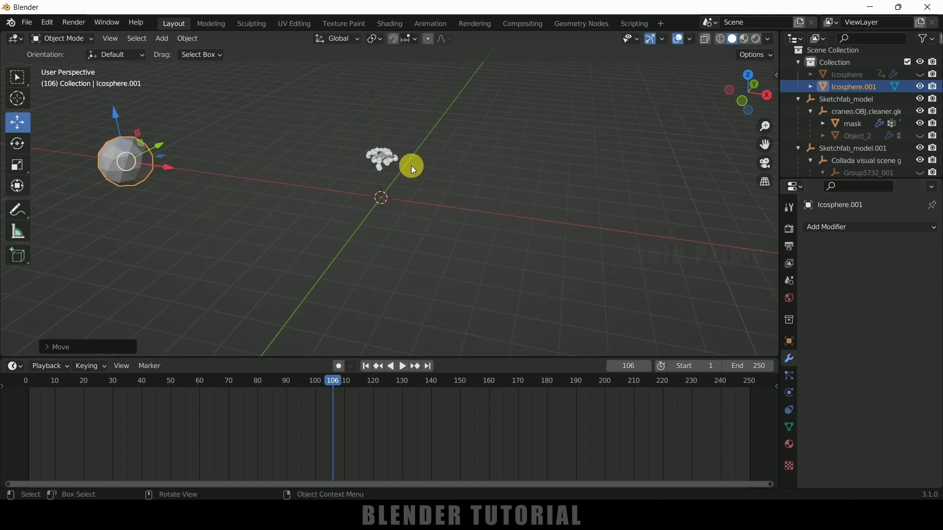
Make the mask's particles render as Object, using Icosphere.001 as the instance
click(388, 155)
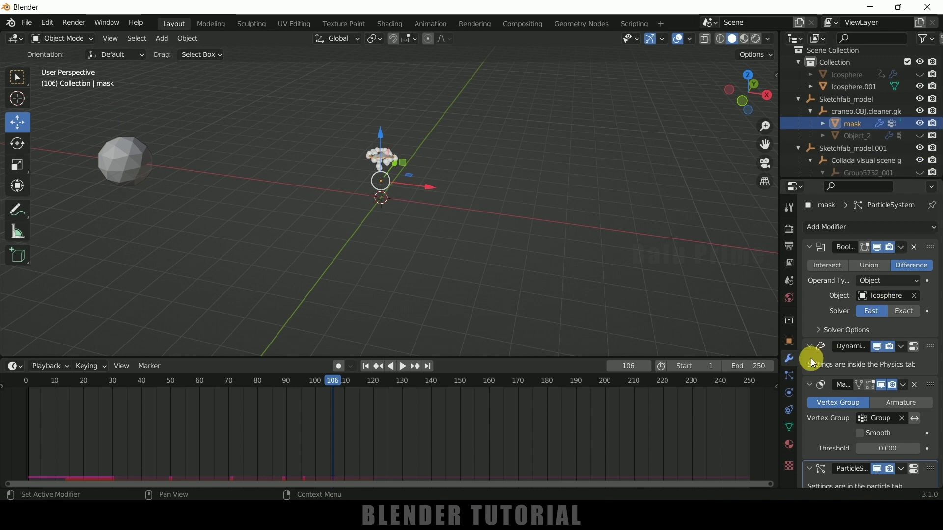
click(791, 379)
scroll(823, 373, down, 5)
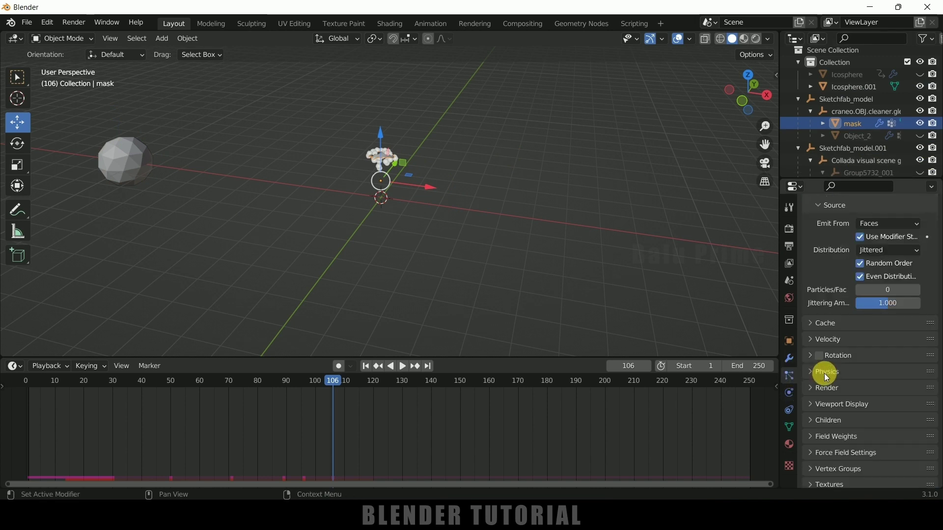
scroll(835, 358, down, 1)
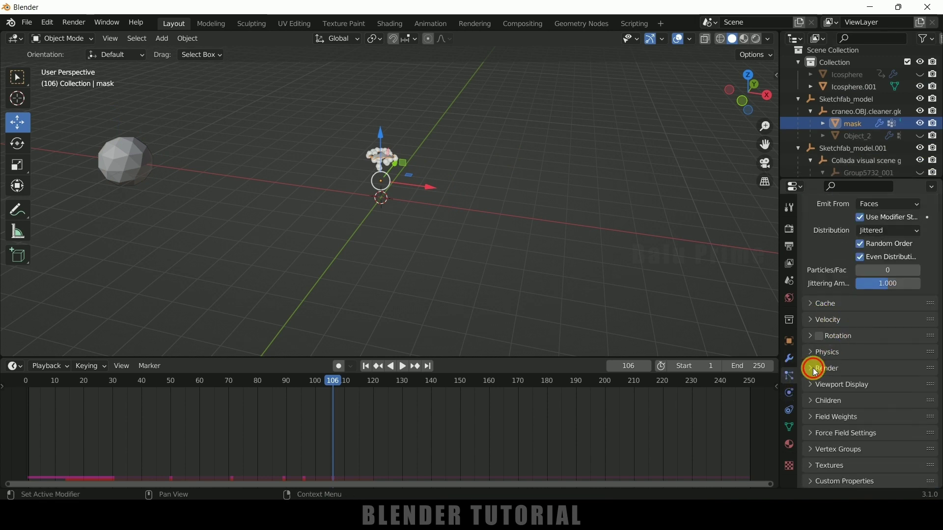
click(813, 368)
scroll(814, 369, down, 3)
click(869, 329)
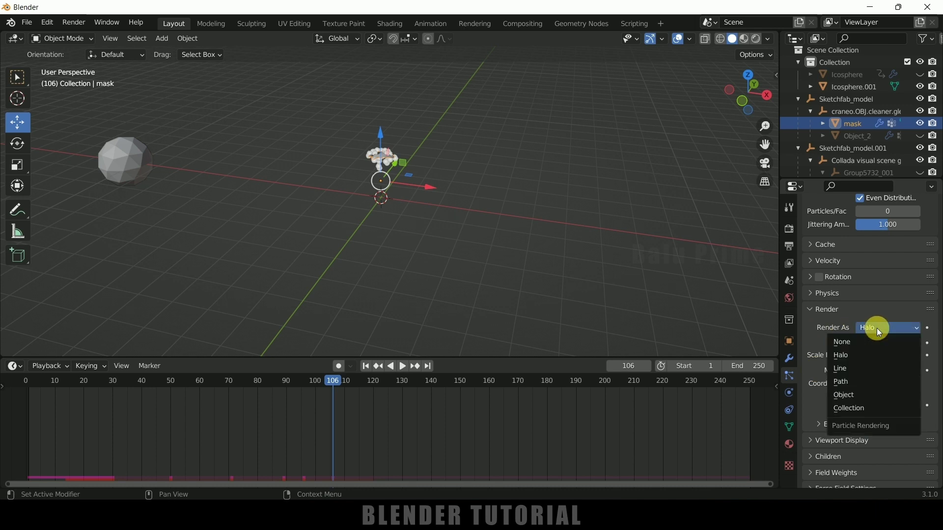
click(850, 388)
scroll(844, 378, down, 3)
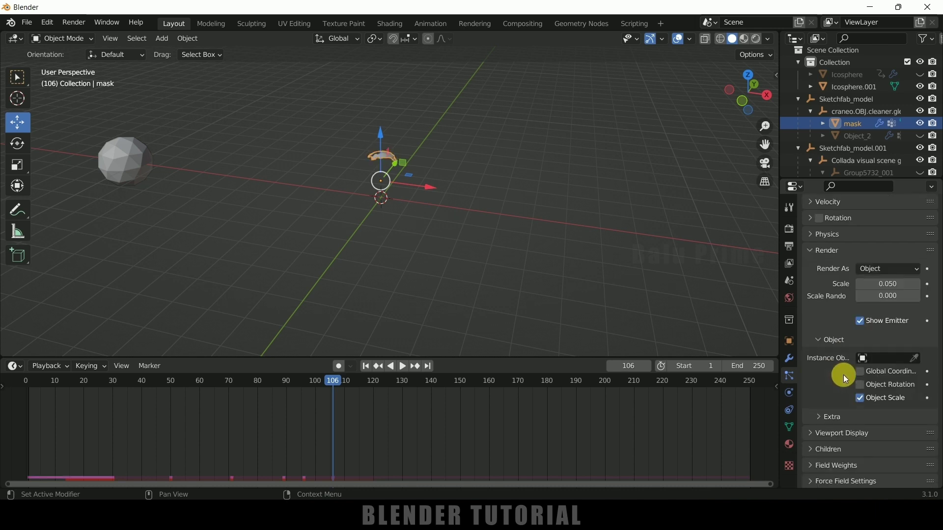
click(917, 360)
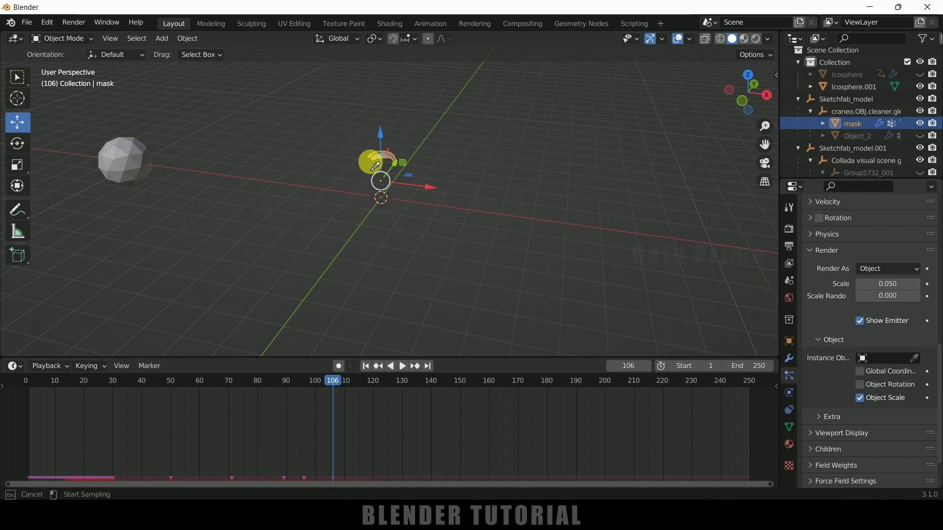
click(143, 148)
Set the particle Scale to 0.02 and Scale Randomness to 0.75
scroll(446, 167, up, 3)
shift+middle_drag(447, 167, 455, 234)
scroll(469, 211, up, 2)
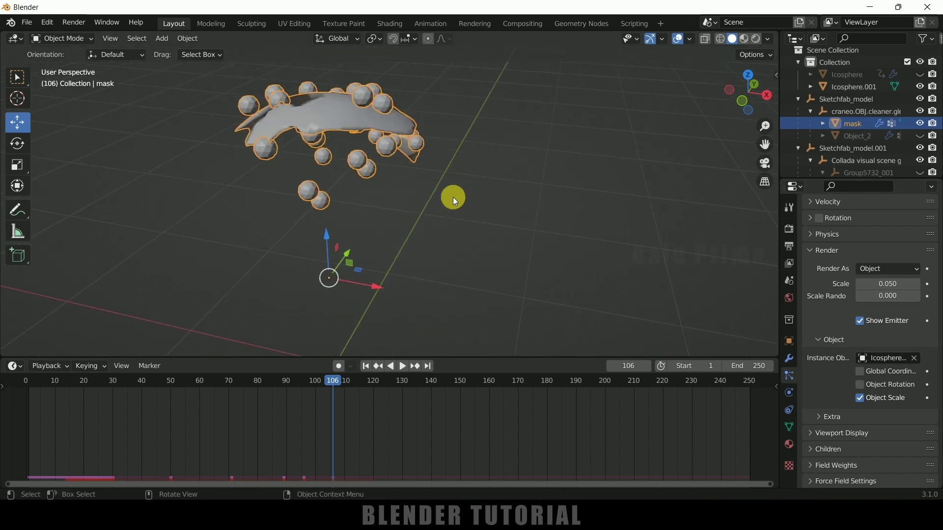
middle_drag(453, 196, 418, 202)
middle_drag(451, 164, 468, 204)
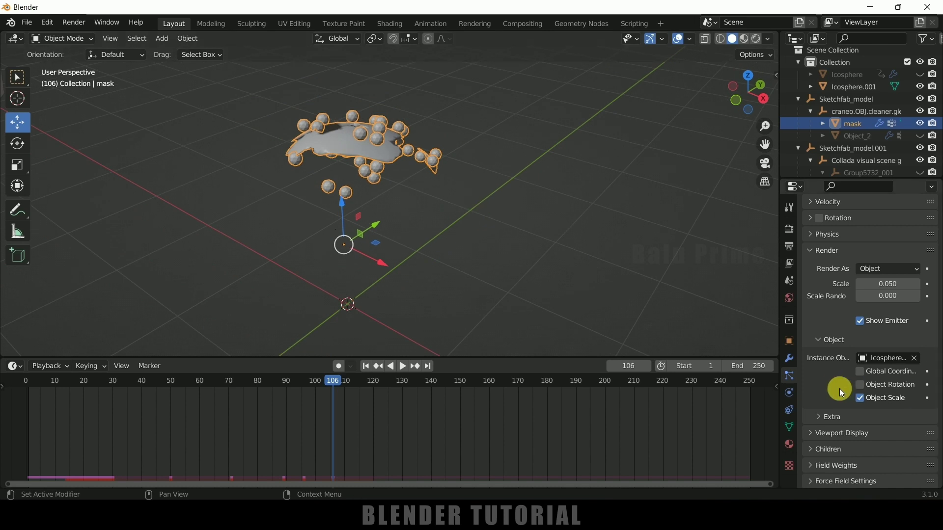
scroll(839, 388, down, 1)
click(894, 266)
text(0.02)
key(Return)
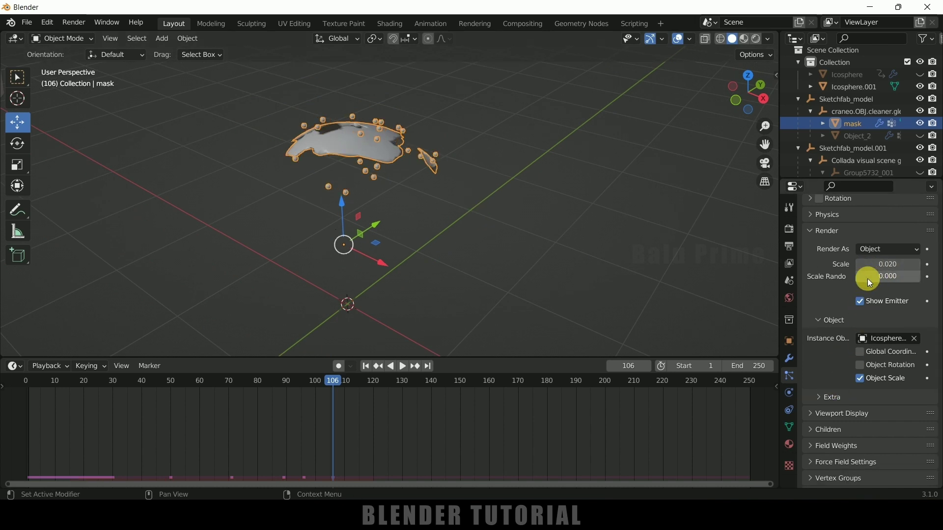
drag(882, 281, 908, 276)
click(914, 281)
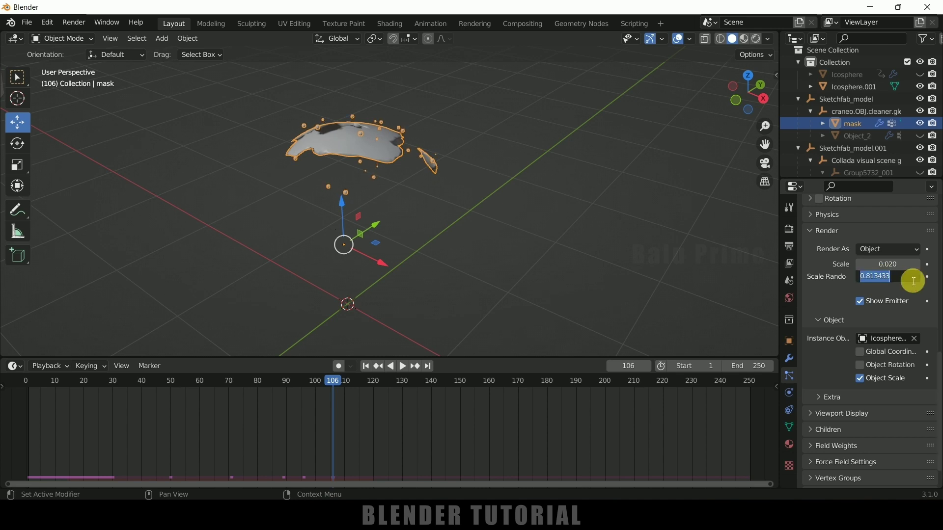
key(Return)
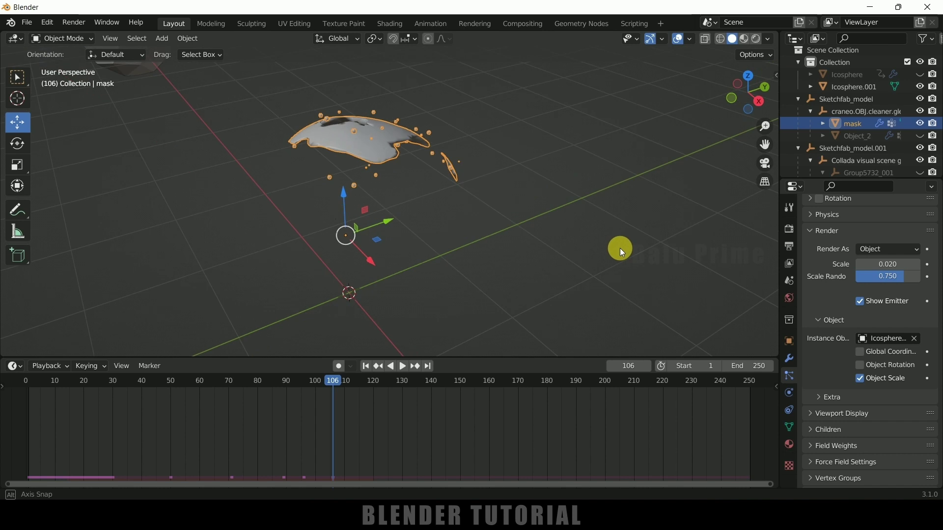
Set the particle Field Weights Gravity to -3
scroll(847, 263, up, 3)
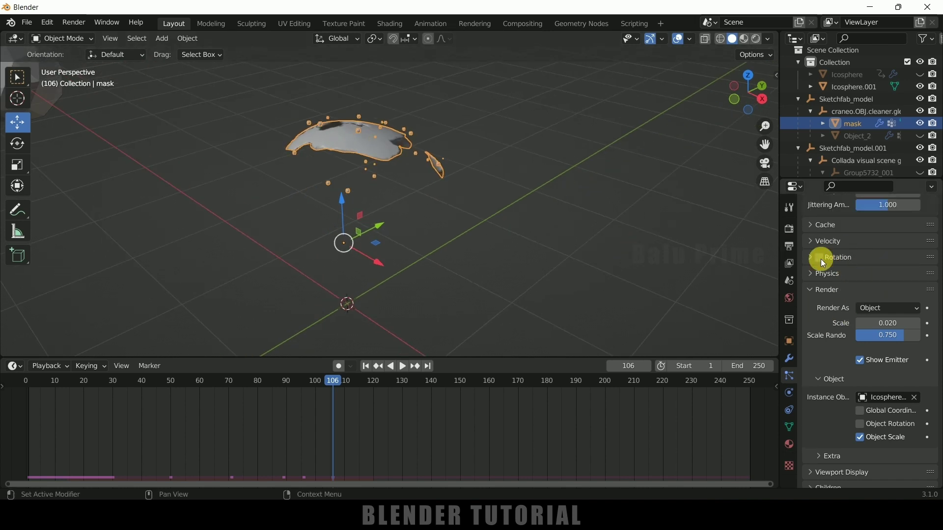
scroll(838, 314, down, 4)
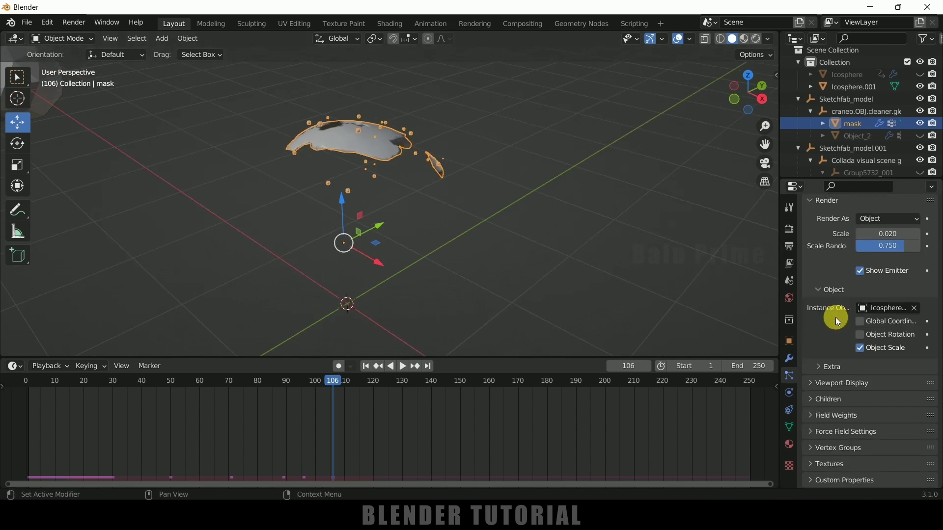
click(811, 416)
scroll(871, 377, down, 5)
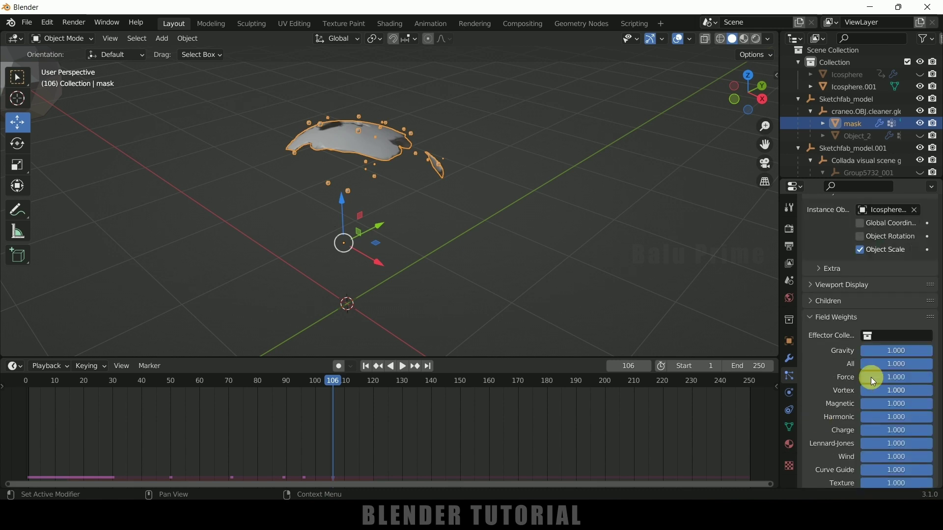
click(893, 353)
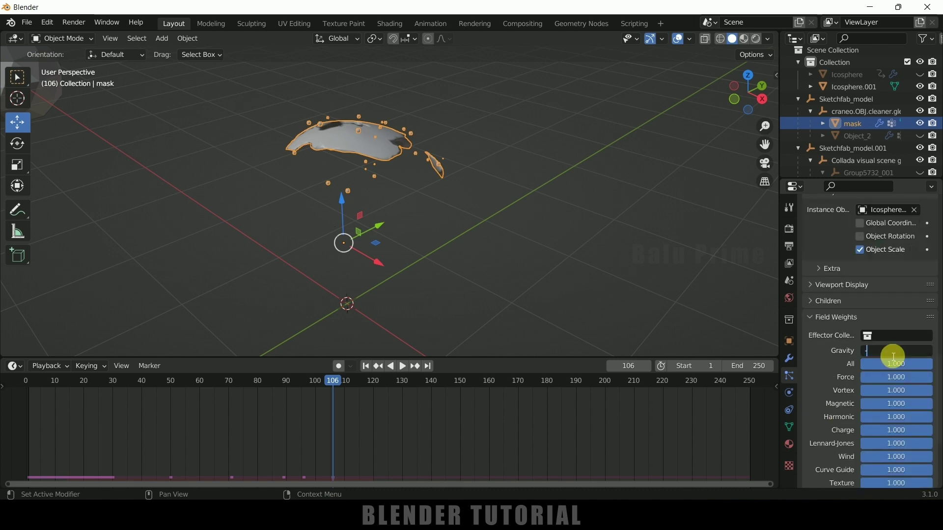
key(Return)
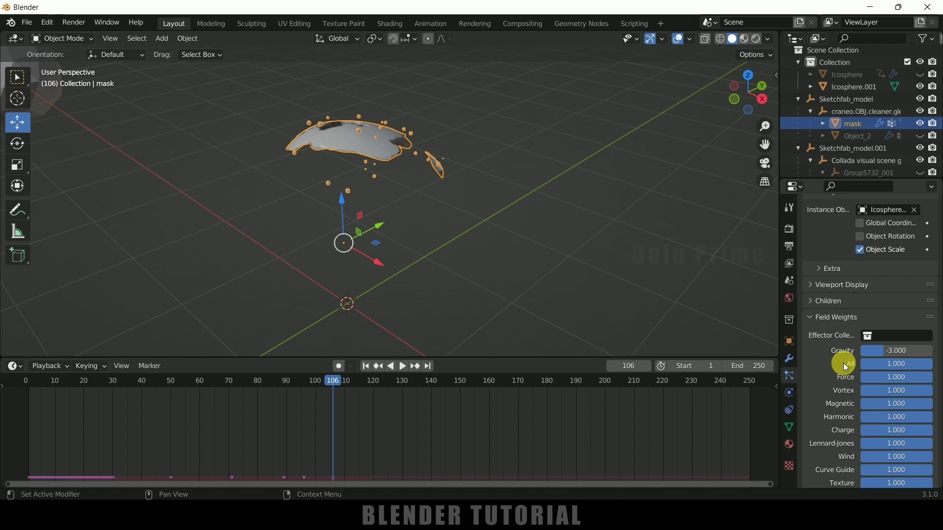
Rewind to the first frame and play the animation
scroll(506, 238, down, 1)
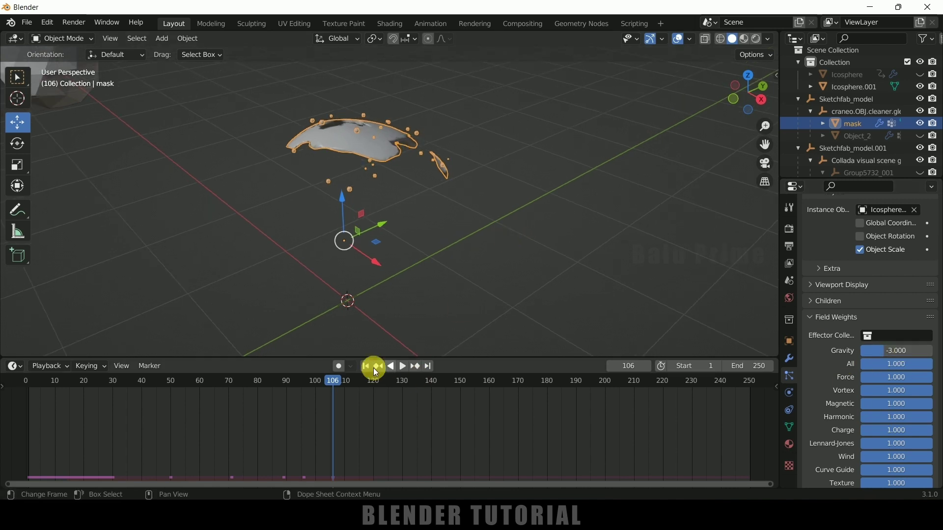
key(shift+Left)
click(404, 367)
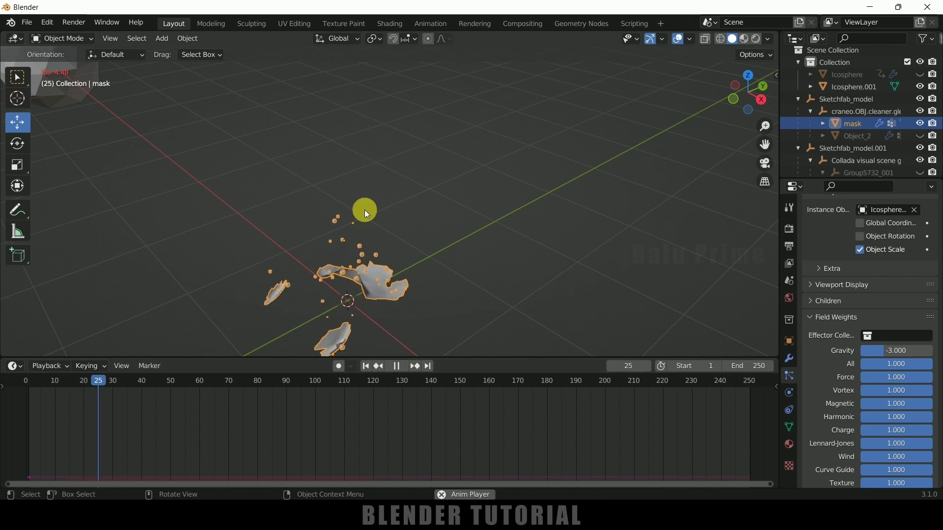
Stop playback at frame 35
click(396, 367)
middle_drag(388, 294, 688, 314)
scroll(845, 383, down, 6)
scroll(839, 358, up, 5)
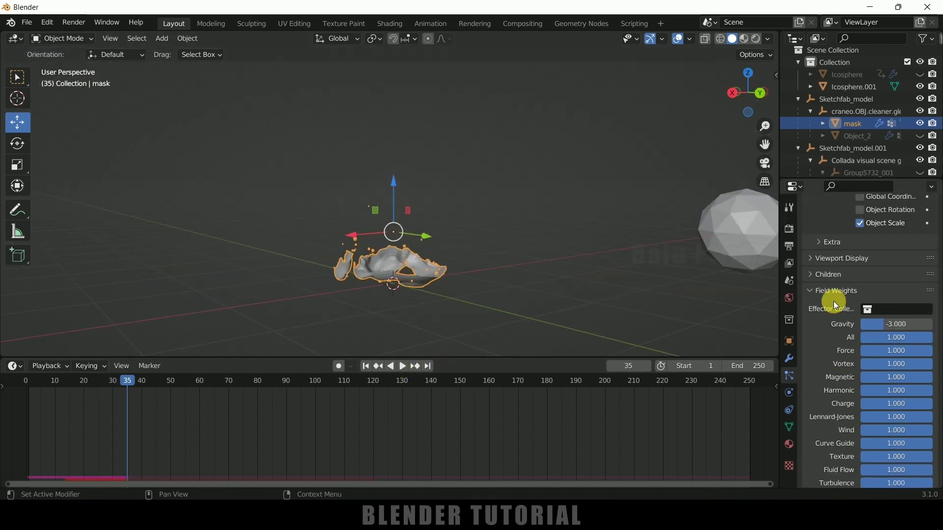
Unhide the skull objects Object_2, Group5732_001 and defaultMateria
click(921, 137)
middle_drag(506, 237, 727, 270)
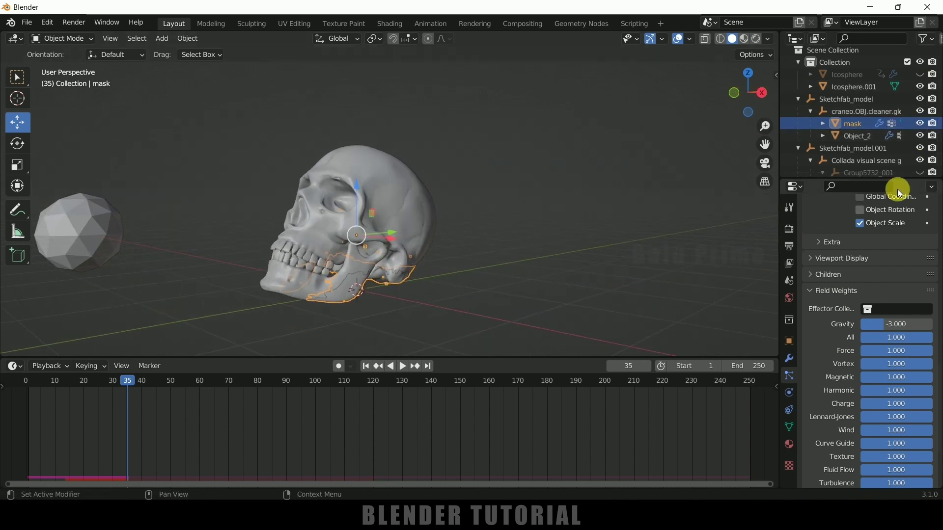
scroll(883, 155, down, 2)
click(922, 154)
click(922, 167)
Switch the viewport shading to Material Preview
middle_drag(511, 266, 544, 267)
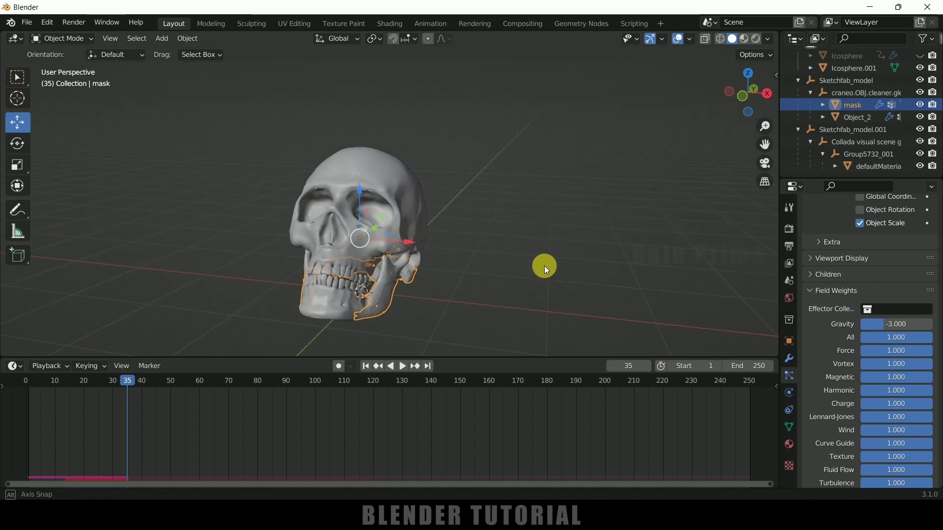
click(744, 38)
middle_drag(587, 131, 514, 184)
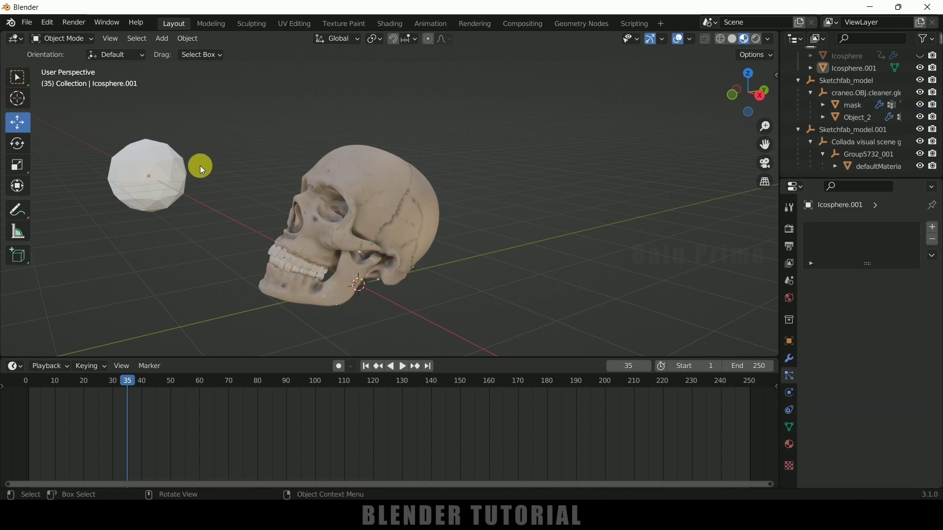
Give Icosphere.001 a new material with an Emission surface shader
click(179, 176)
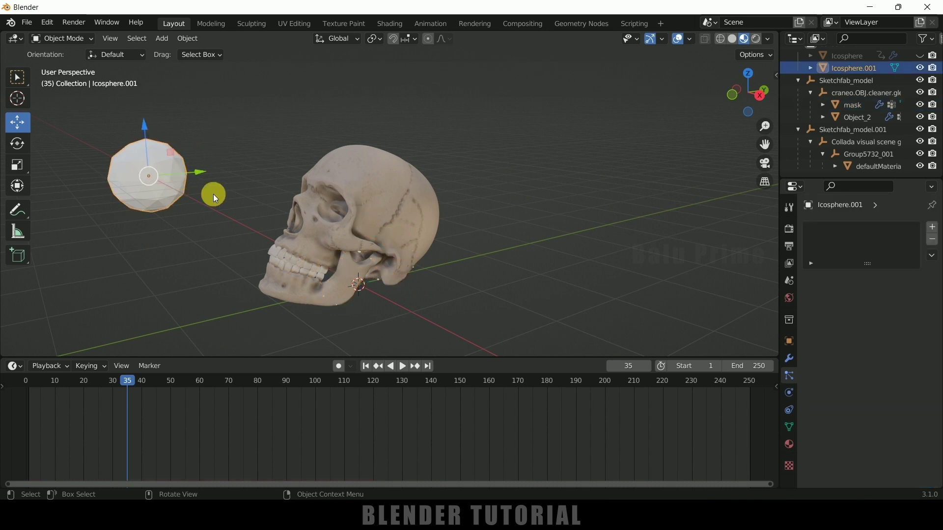
click(790, 445)
click(886, 282)
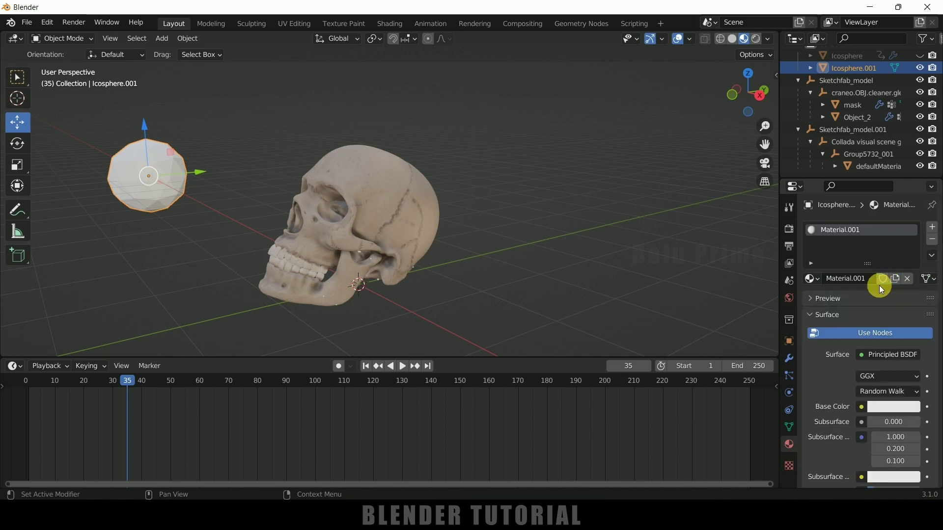
click(885, 356)
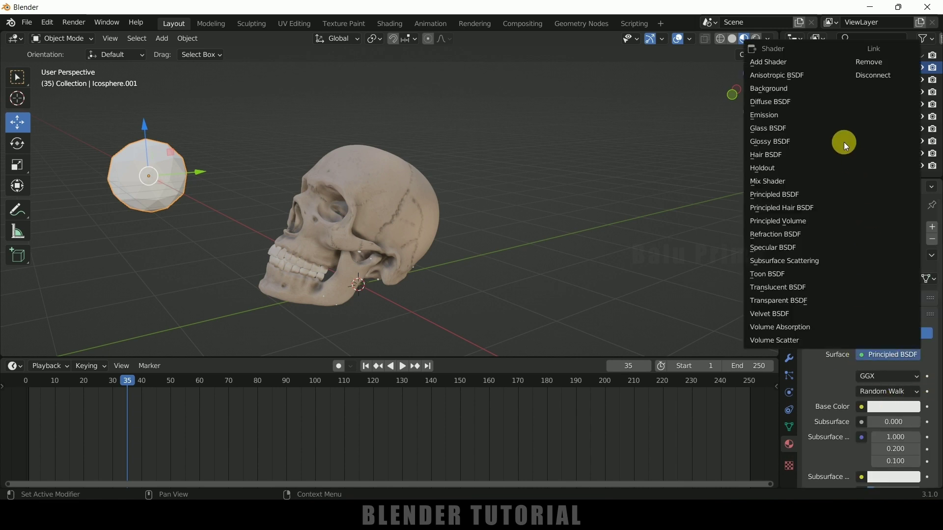
click(796, 114)
Set the emission Strength to 100 and make its Color orange
drag(891, 391, 913, 392)
click(893, 393)
text(100)
key(Return)
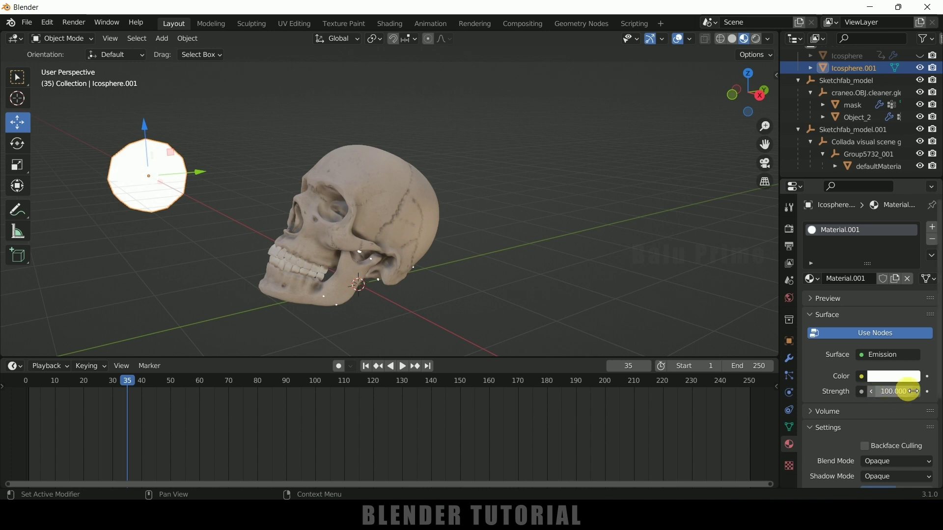
click(890, 382)
drag(840, 273, 834, 278)
scroll(841, 400, down, 1)
scroll(840, 400, up, 1)
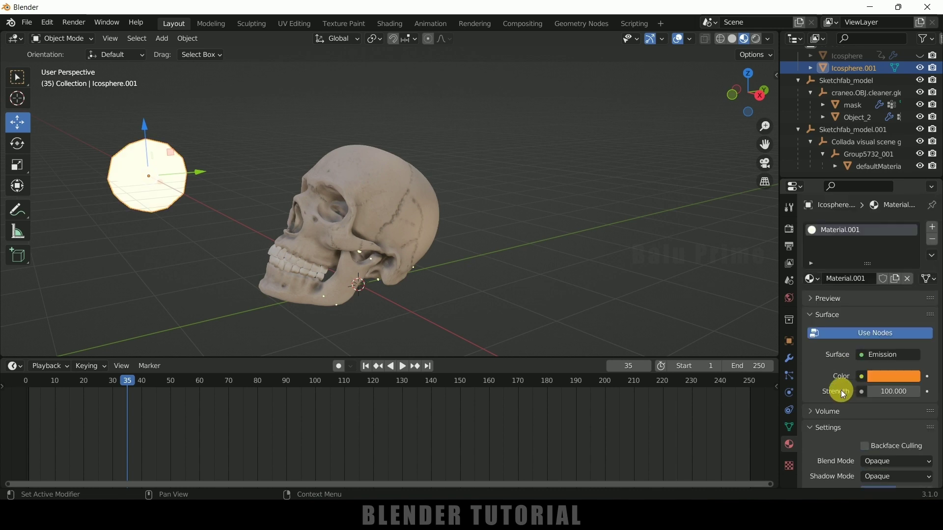
Enable Eevee Ambient Occlusion and Bloom, with bloom Intensity 0.064
click(788, 230)
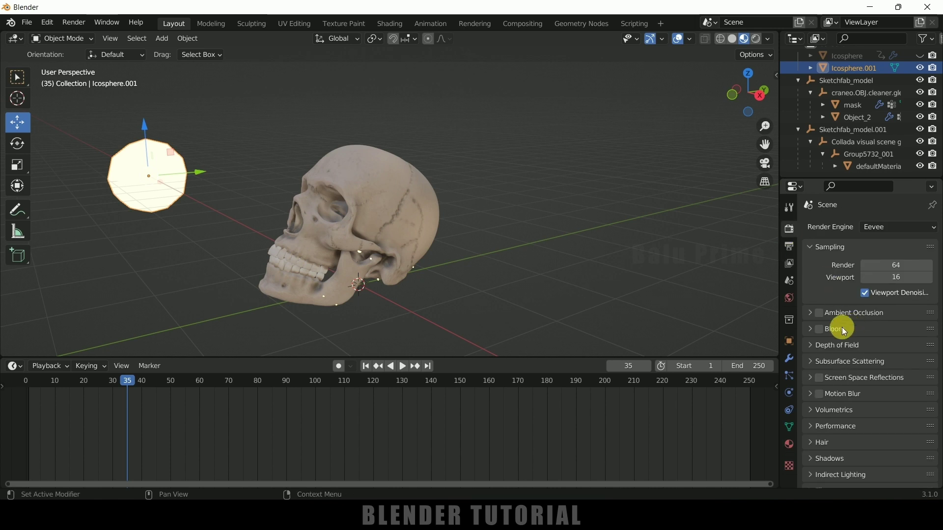
click(820, 314)
click(818, 329)
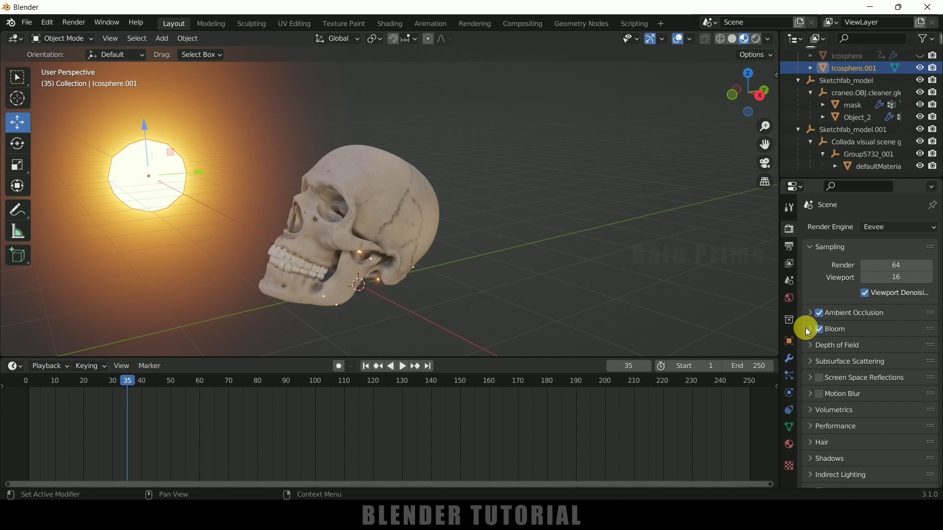
click(808, 330)
drag(884, 405, 899, 401)
Move the glowing icosphere off to the left
middle_drag(582, 254, 166, 190)
drag(136, 169, 30, 98)
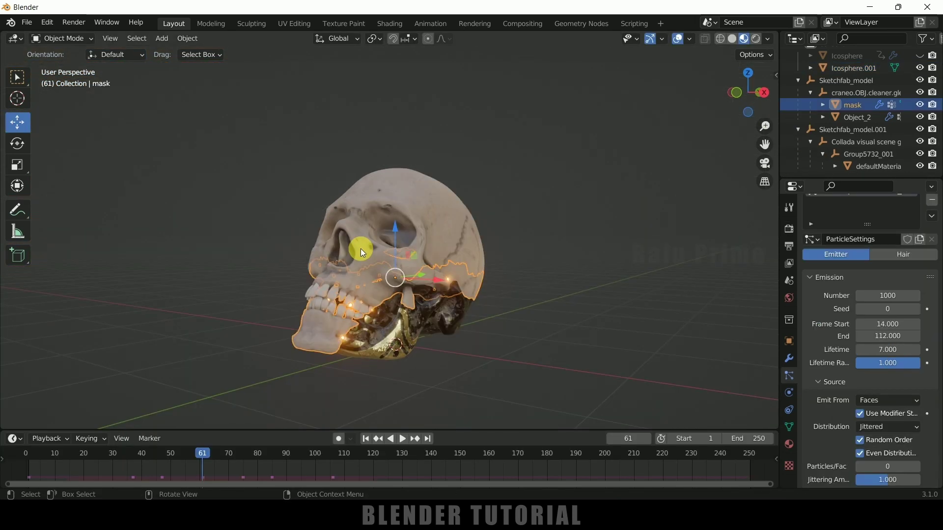
middle_drag(360, 248, 442, 295)
Set the skull's Dynamic Paint canvas surface Radius to 0.01
middle_drag(515, 347, 529, 349)
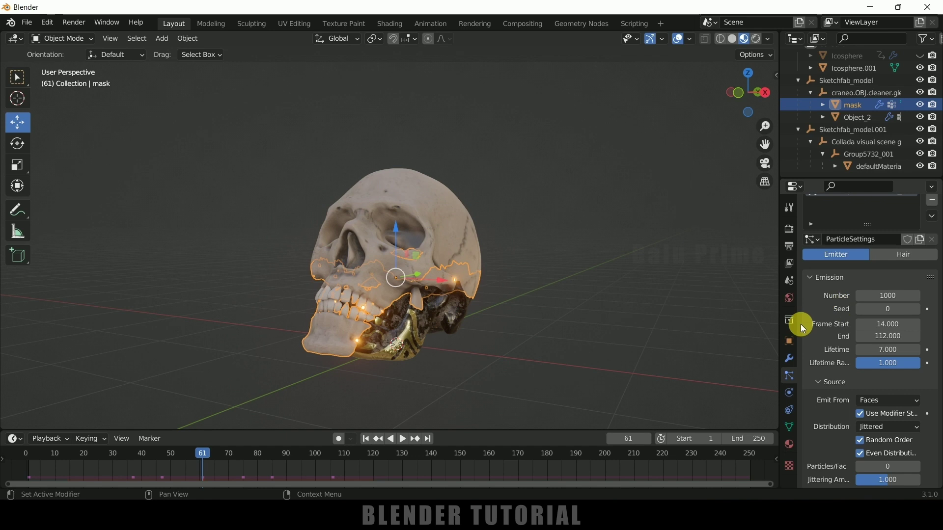
scroll(817, 423, down, 8)
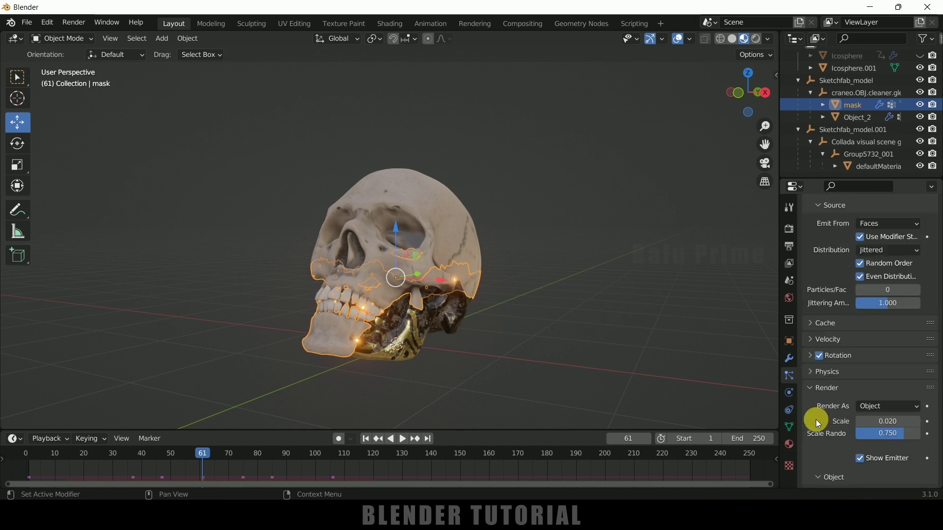
click(789, 393)
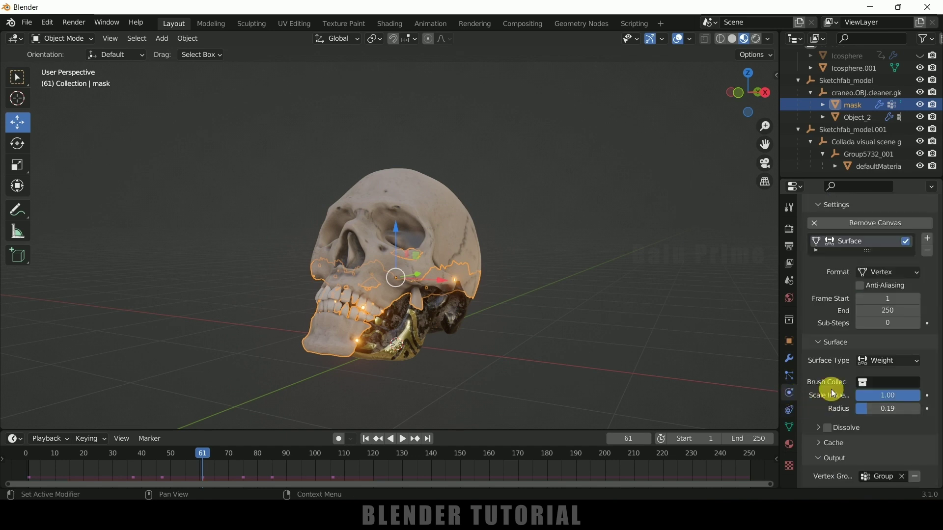
click(866, 410)
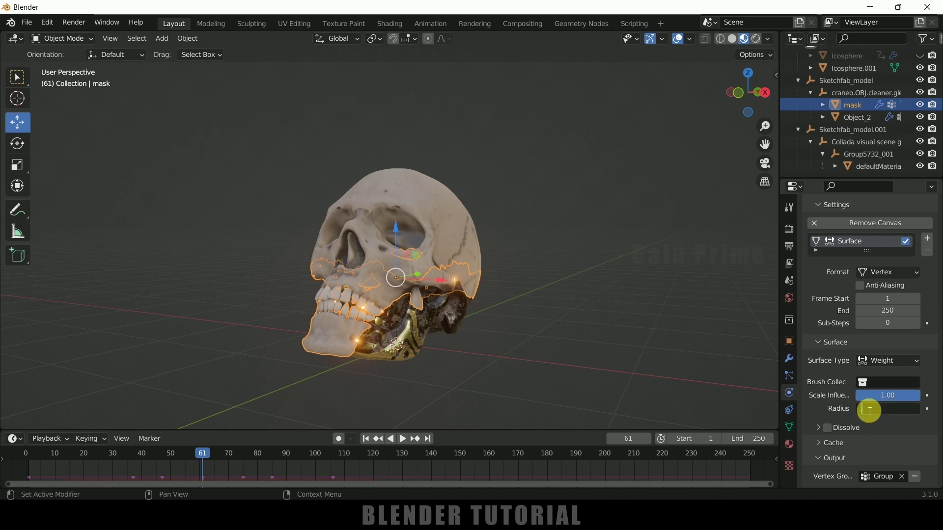
key(Return)
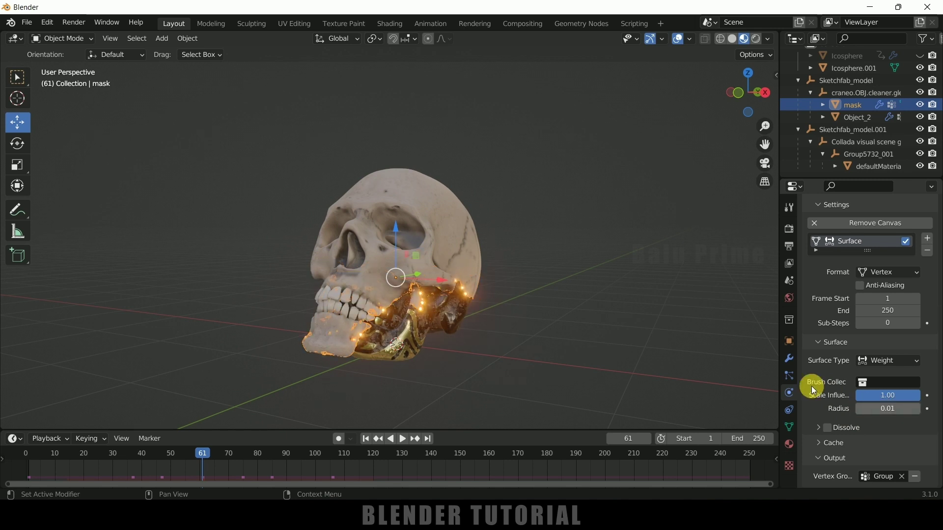
Widen the canvas Radius to 0.02
scroll(533, 358, up, 4)
middle_drag(522, 348, 546, 328)
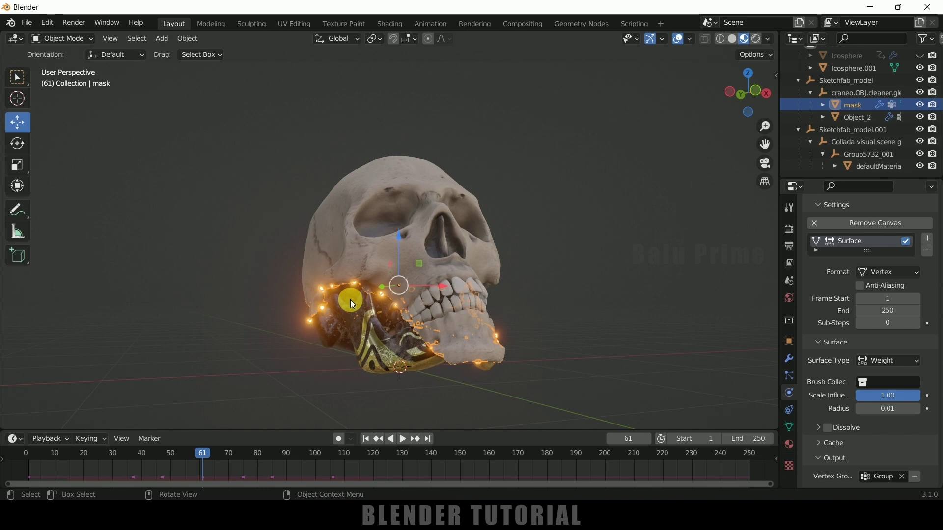
click(881, 411)
text(.02)
key(Return)
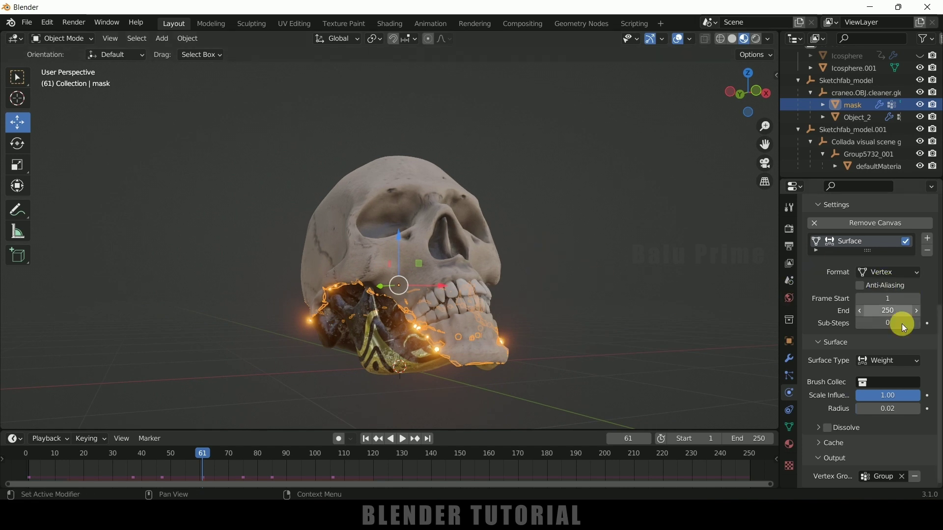
Return to Particle Properties and begin editing the particle Number
click(789, 376)
scroll(847, 390, up, 4)
click(896, 320)
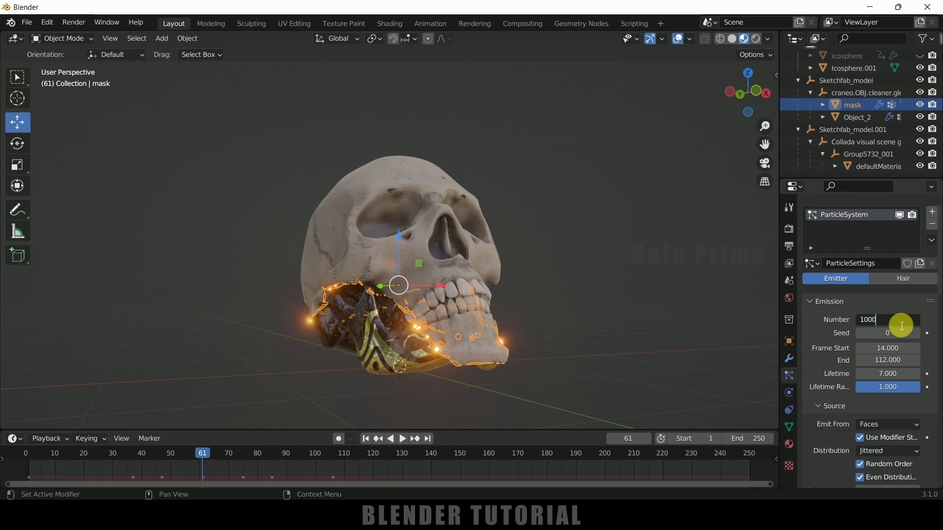
Set the particle Number to 10000 and expand the Cache panel's bake options
text(10000)
key(Return)
scroll(886, 316, down, 1)
middle_drag(712, 294, 655, 307)
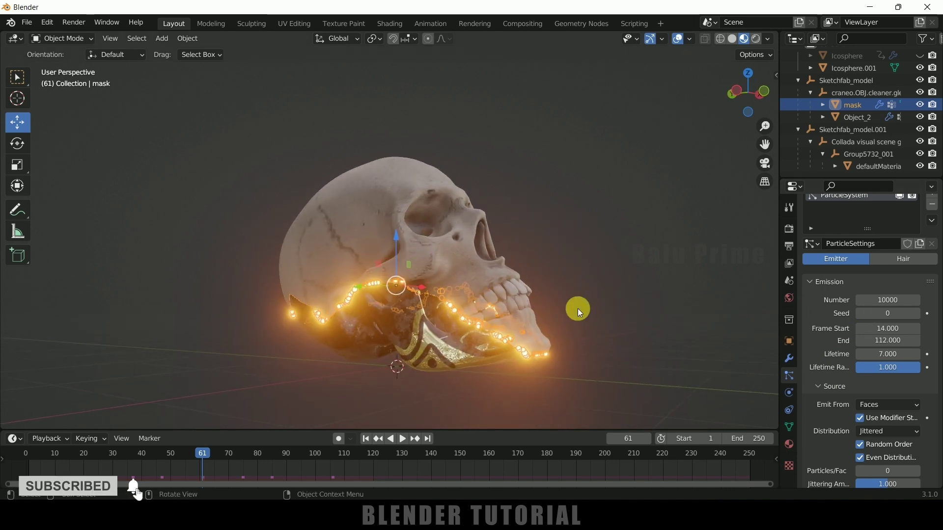
scroll(809, 388, down, 8)
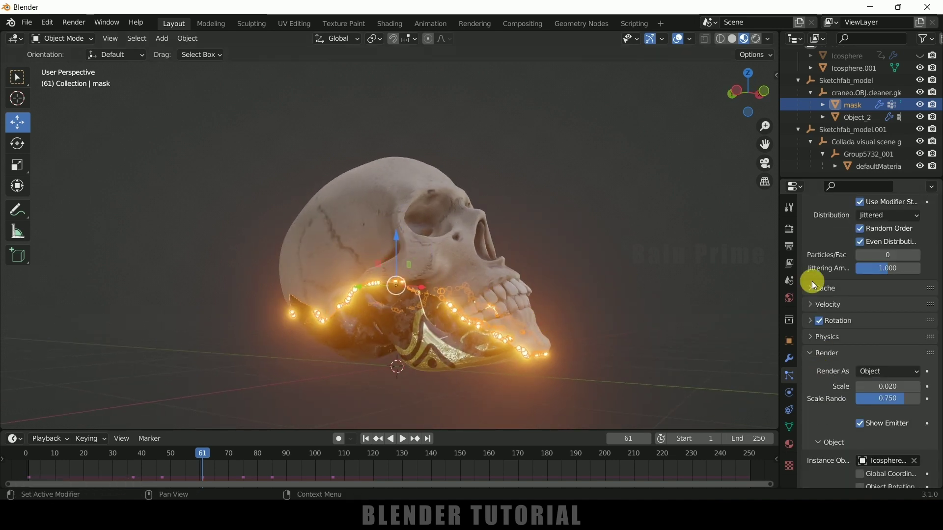
click(816, 290)
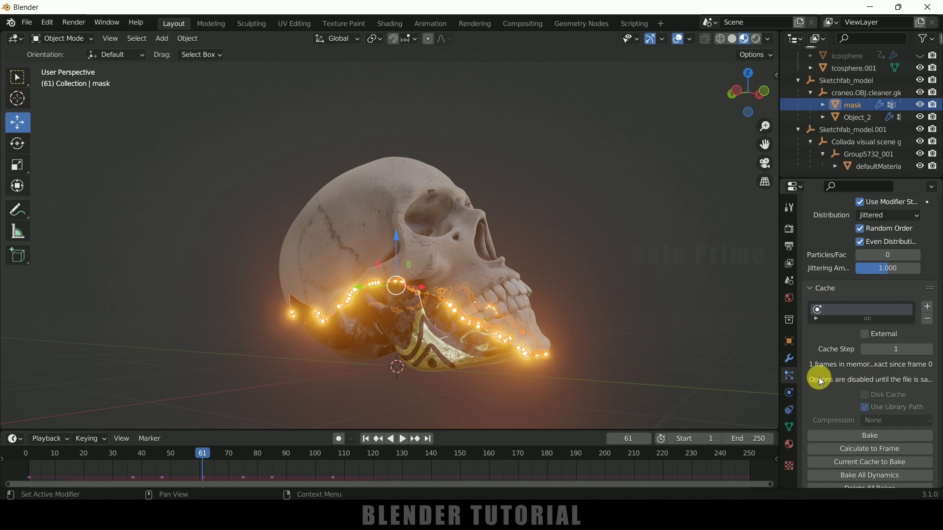
scroll(835, 381, down, 2)
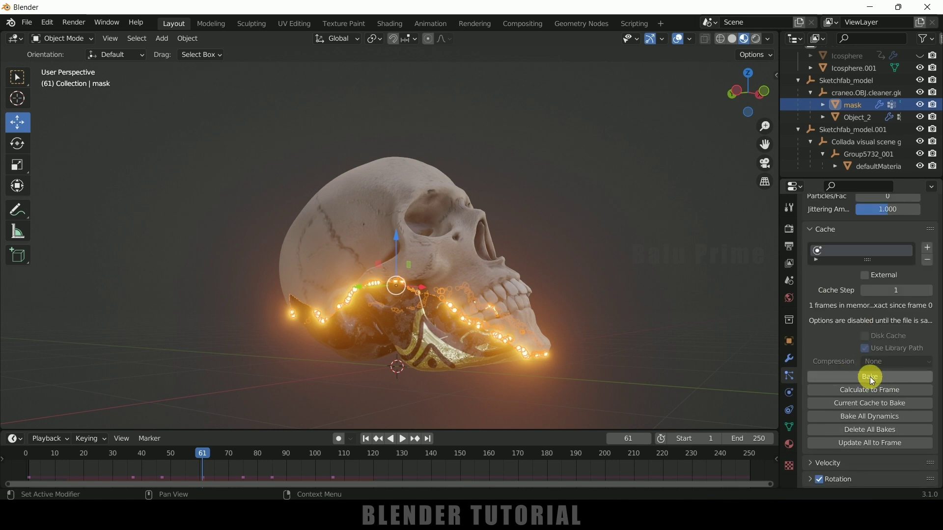